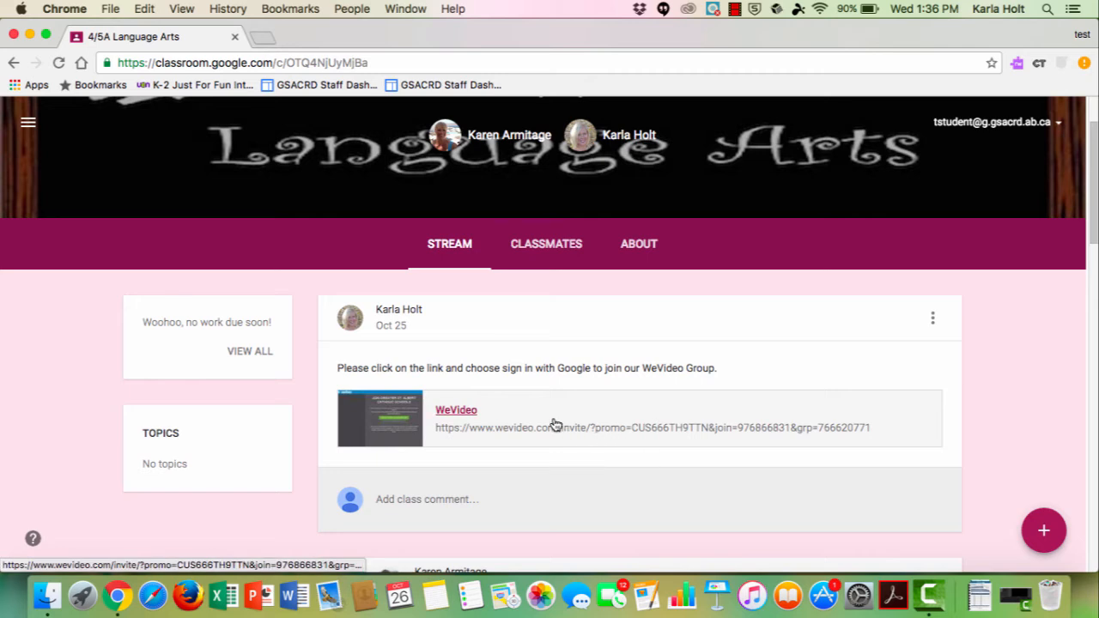
Open the WeVideo invitation from the class stream and join the school network by creating a new account with Google sign-up
{"action": "left_click", "coordinate": [453, 411]}
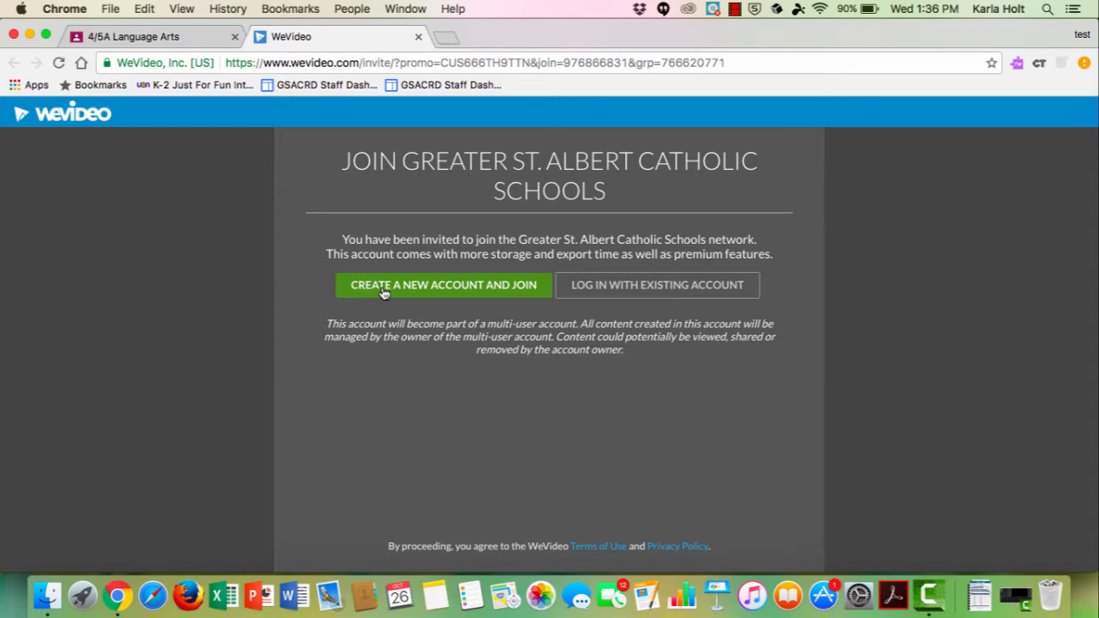
{"action": "left_click", "coordinate": [462, 287]}
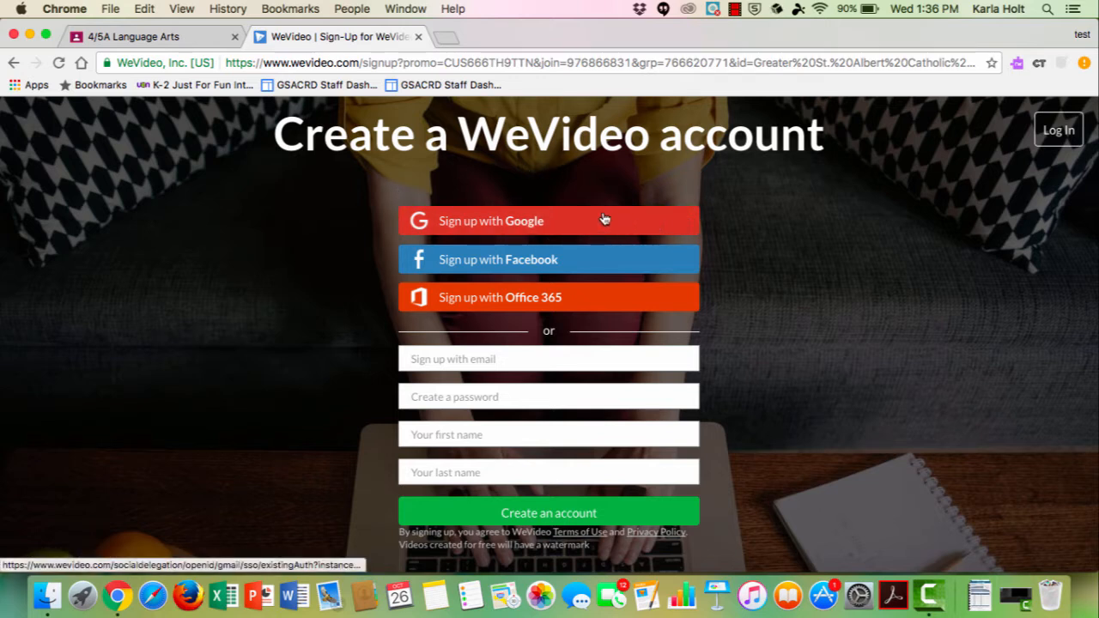
{"action": "left_click", "coordinate": [527, 223]}
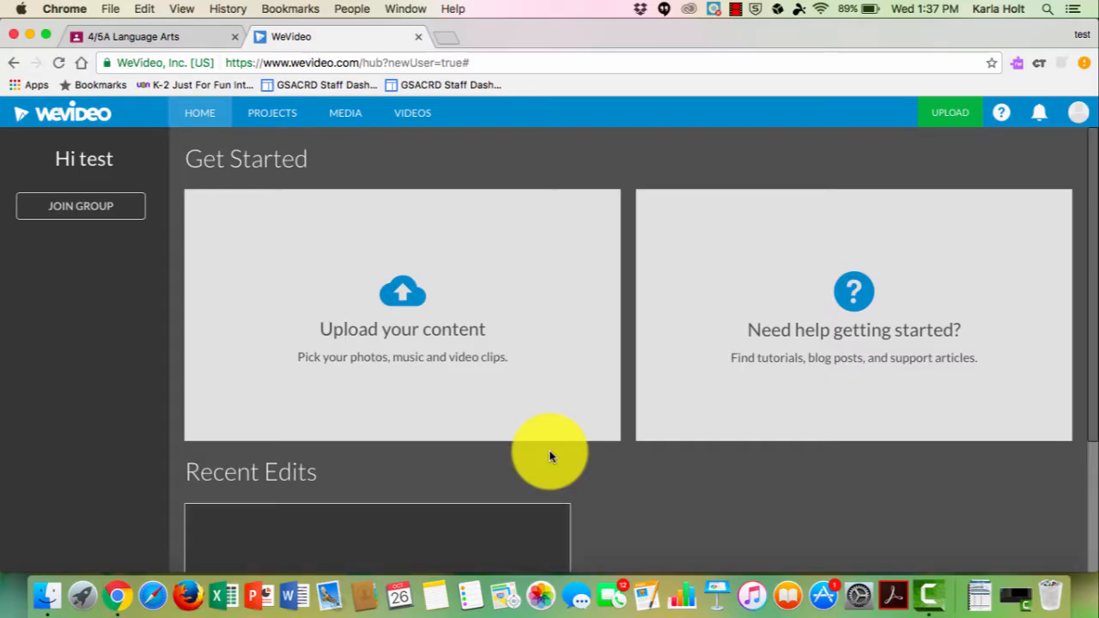
Create a new video edit from the Recent Edits area of the home page
{"action": "scroll", "coordinate": [550, 456], "scroll_direction": "down", "scroll_amount": 5}
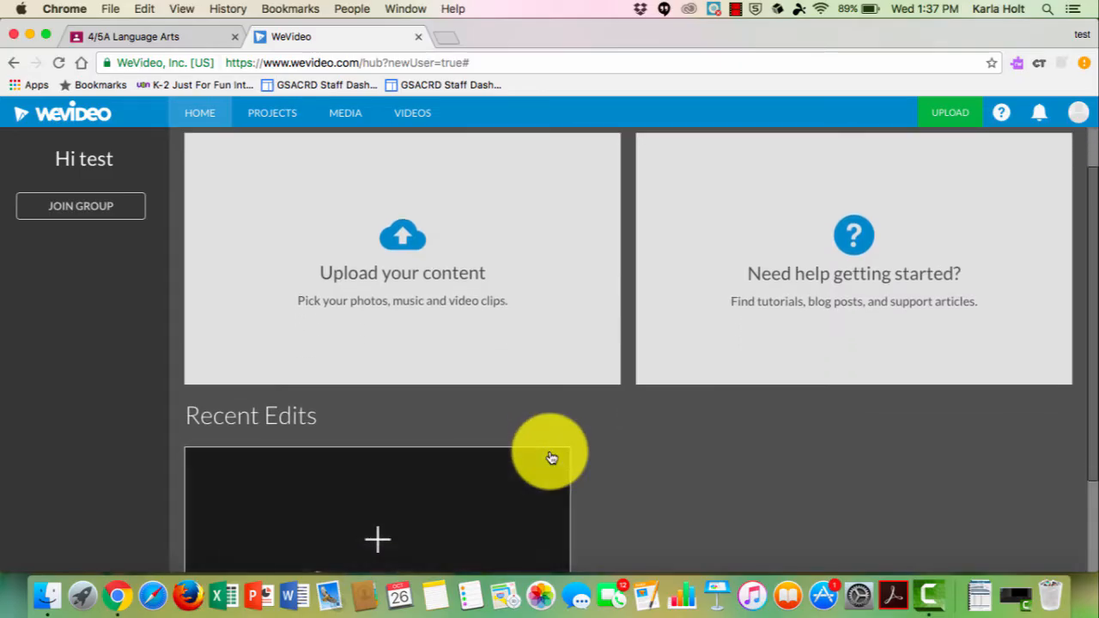
{"action": "scroll", "coordinate": [552, 457], "scroll_direction": "up", "scroll_amount": 1}
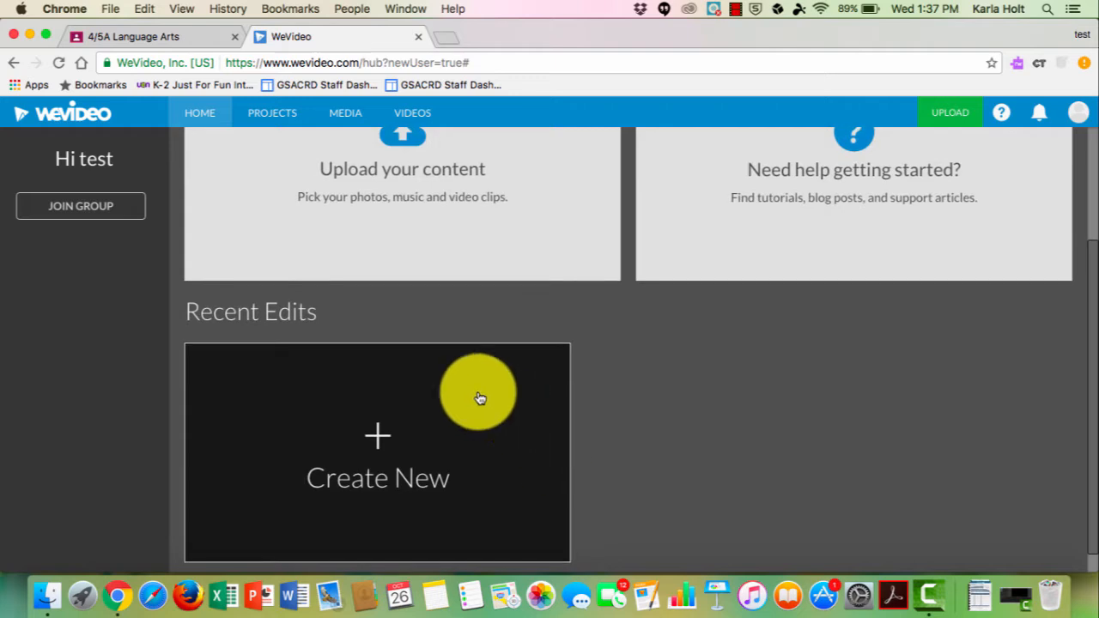
{"action": "scroll", "coordinate": [667, 405], "scroll_direction": "up", "scroll_amount": 2}
{"action": "scroll", "coordinate": [667, 404], "scroll_direction": "down", "scroll_amount": 1}
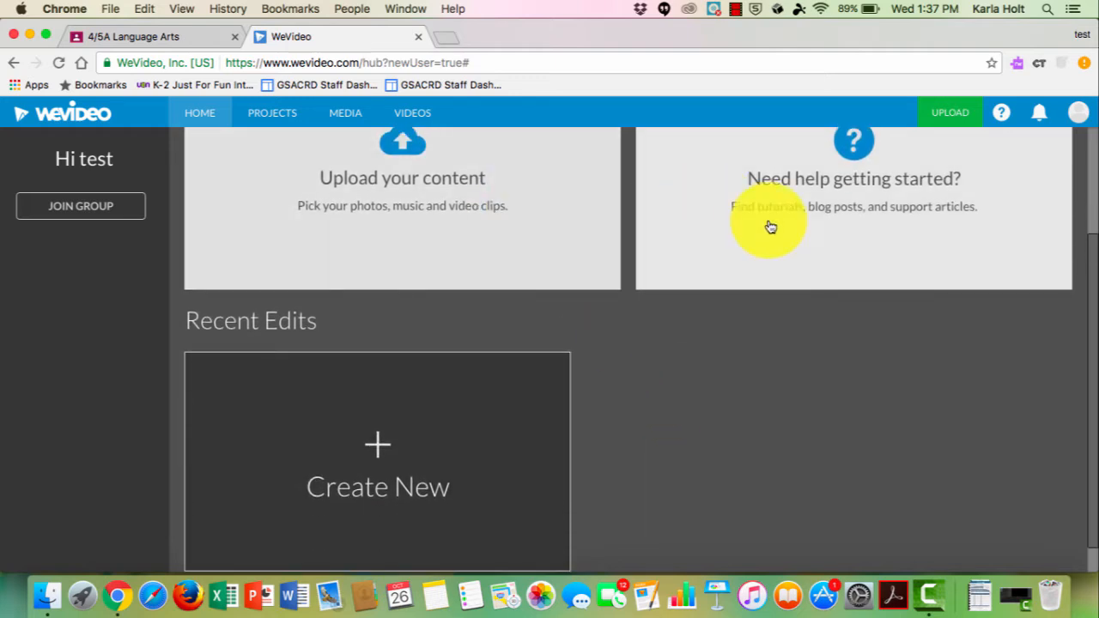
{"action": "scroll", "coordinate": [735, 302], "scroll_direction": "up", "scroll_amount": 2}
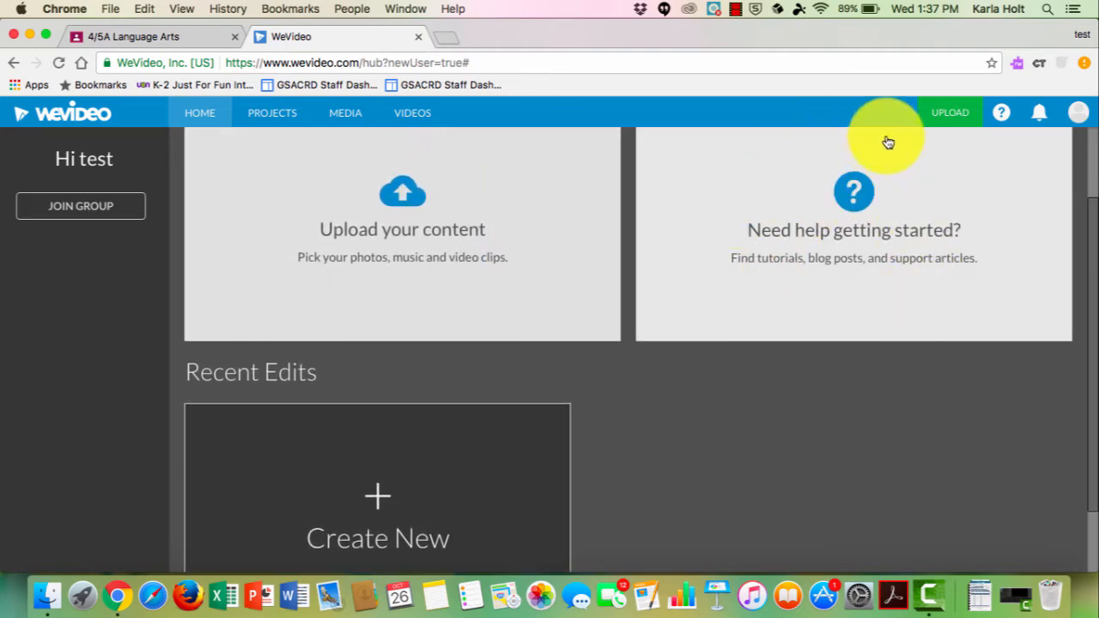
{"action": "scroll", "coordinate": [664, 479], "scroll_direction": "down", "scroll_amount": 2}
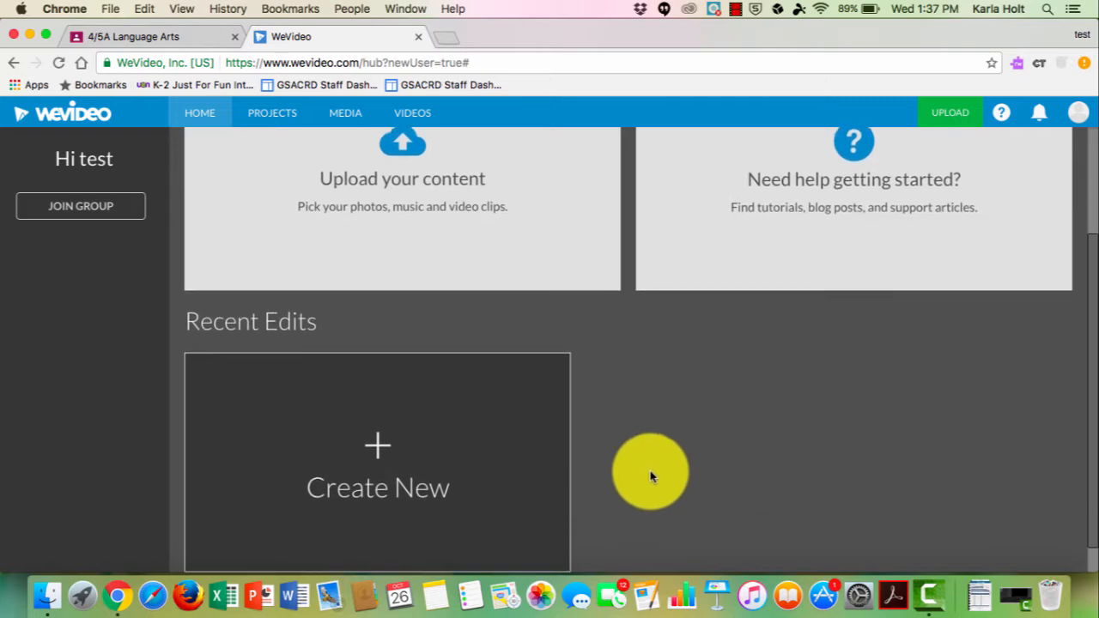
{"action": "left_click", "coordinate": [380, 447]}
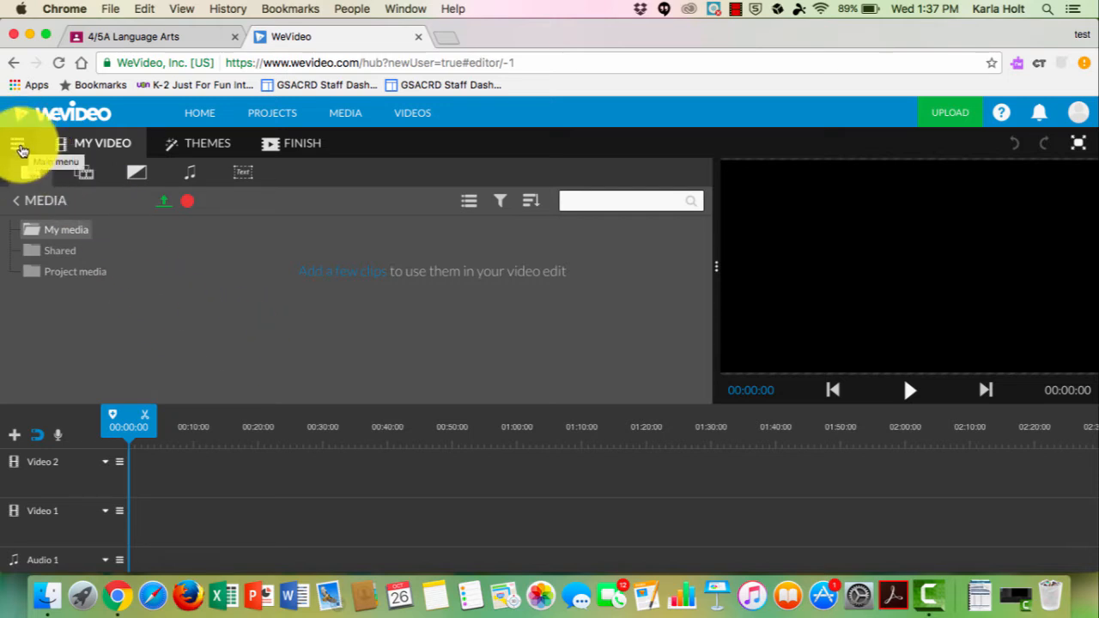
Switch the editor to storyboard mode and back to timeline mode
{"action": "left_click", "coordinate": [18, 146]}
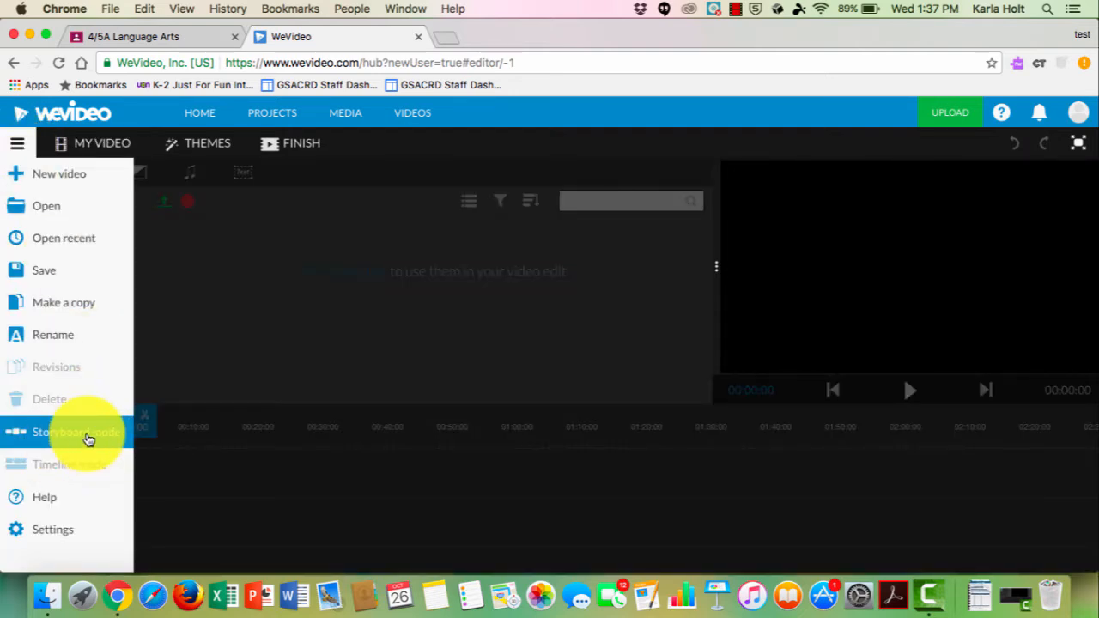
{"action": "left_click", "coordinate": [86, 434]}
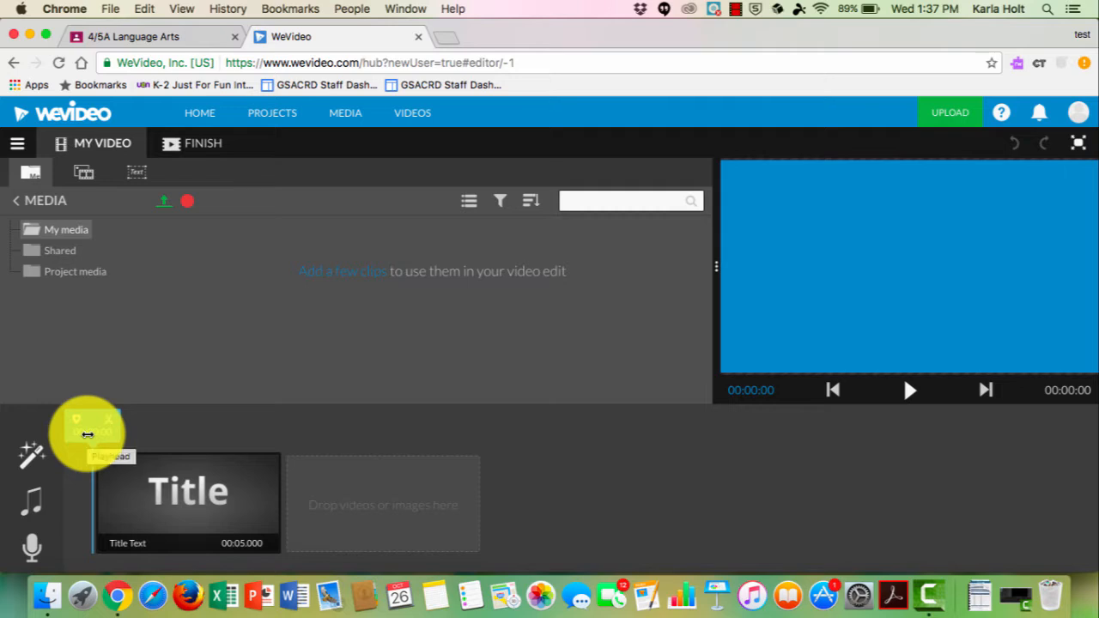
{"action": "left_click", "coordinate": [17, 144]}
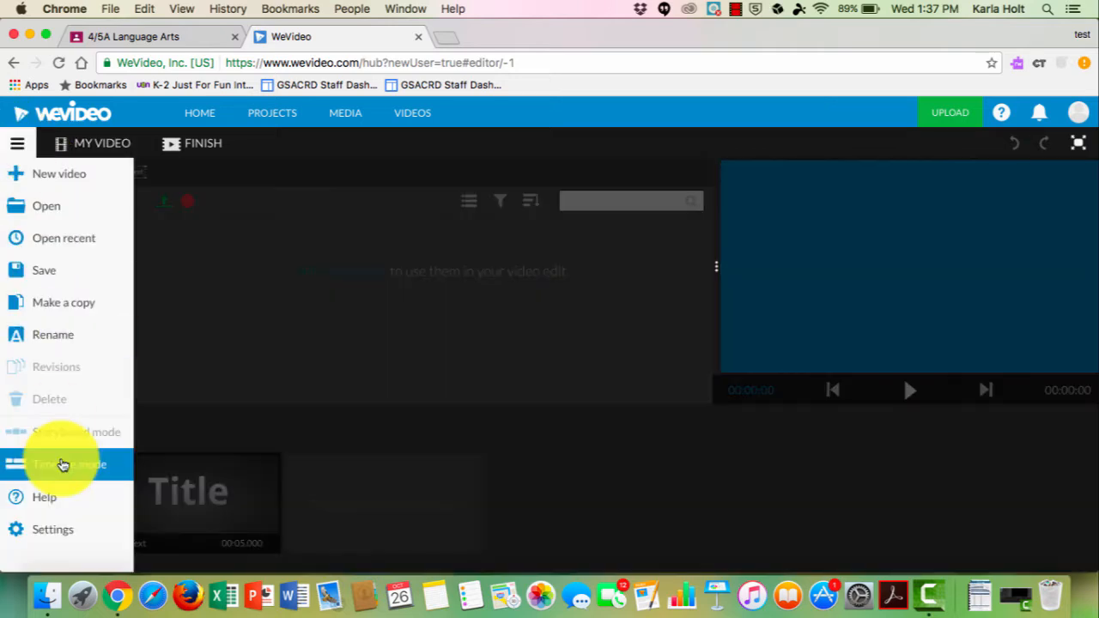
{"action": "left_click", "coordinate": [63, 464]}
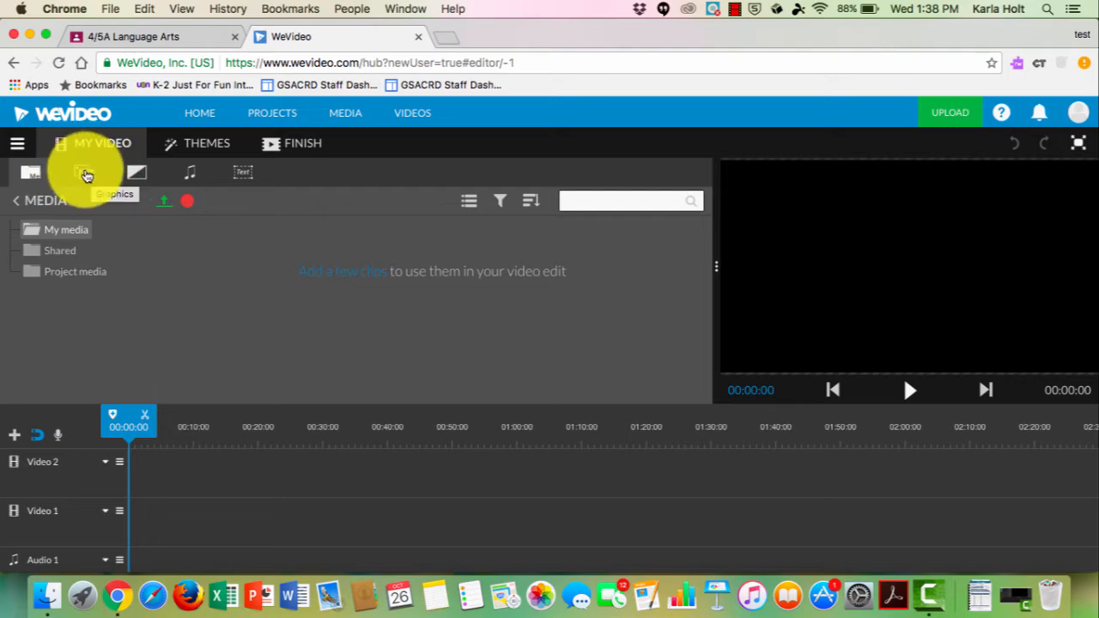
Add the Hyperspace background graphic at the start of the Video 1 track
{"action": "left_click", "coordinate": [86, 178]}
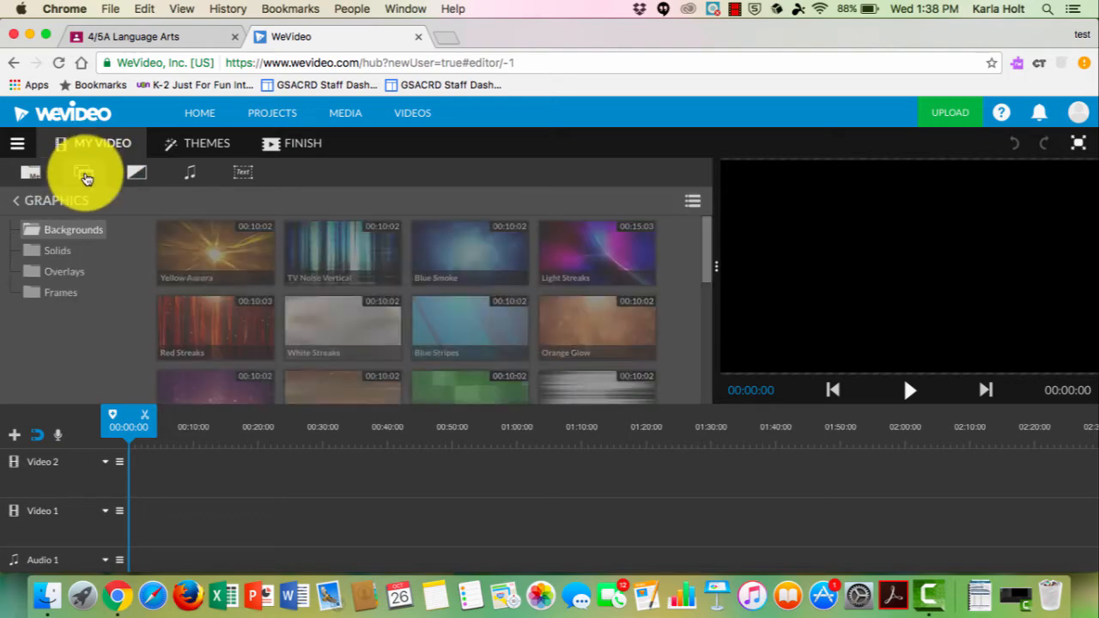
{"action": "scroll", "coordinate": [434, 287], "scroll_direction": "down", "scroll_amount": 2}
{"action": "scroll", "coordinate": [434, 288], "scroll_direction": "down", "scroll_amount": 4}
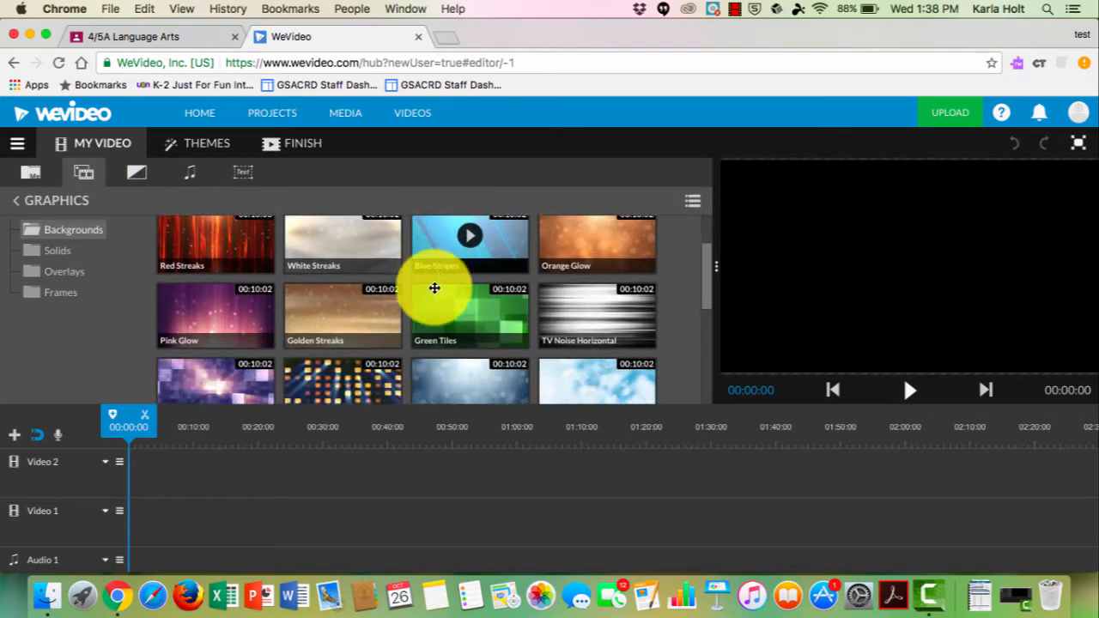
{"action": "scroll", "coordinate": [435, 288], "scroll_direction": "down", "scroll_amount": 3}
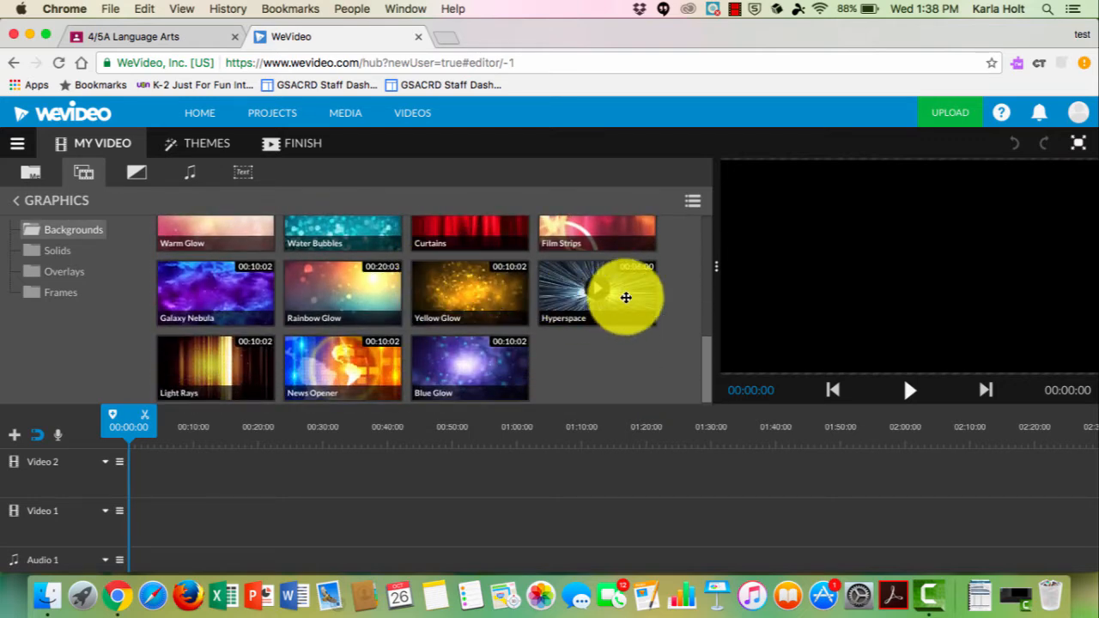
{"action": "left_click", "coordinate": [636, 286]}
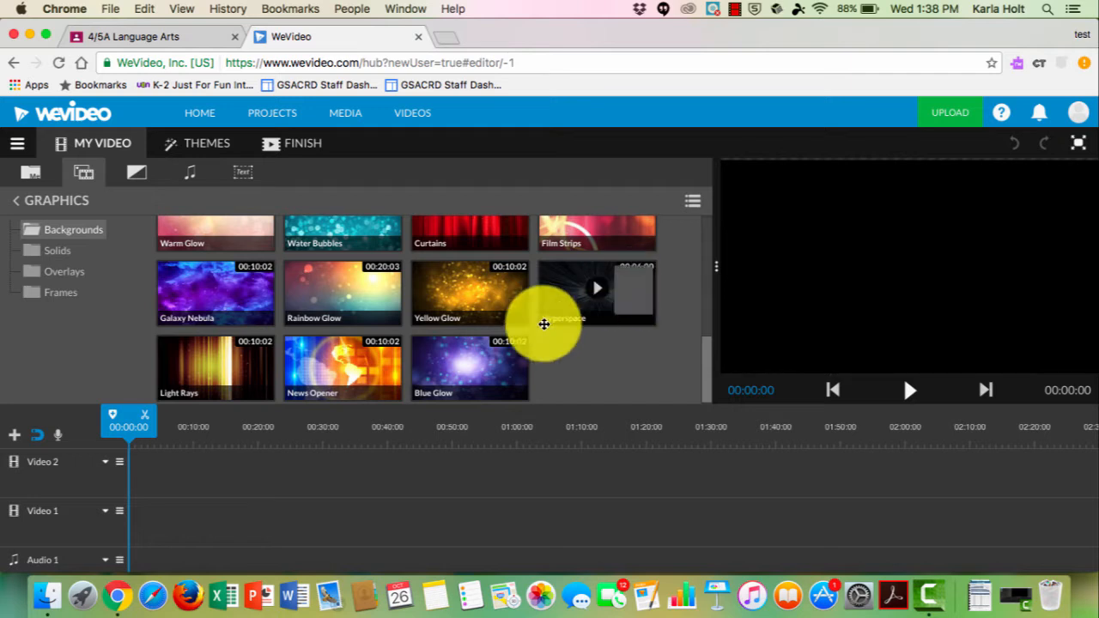
{"action": "left_click_drag", "start_coordinate": [452, 375], "coordinate": [142, 540]}
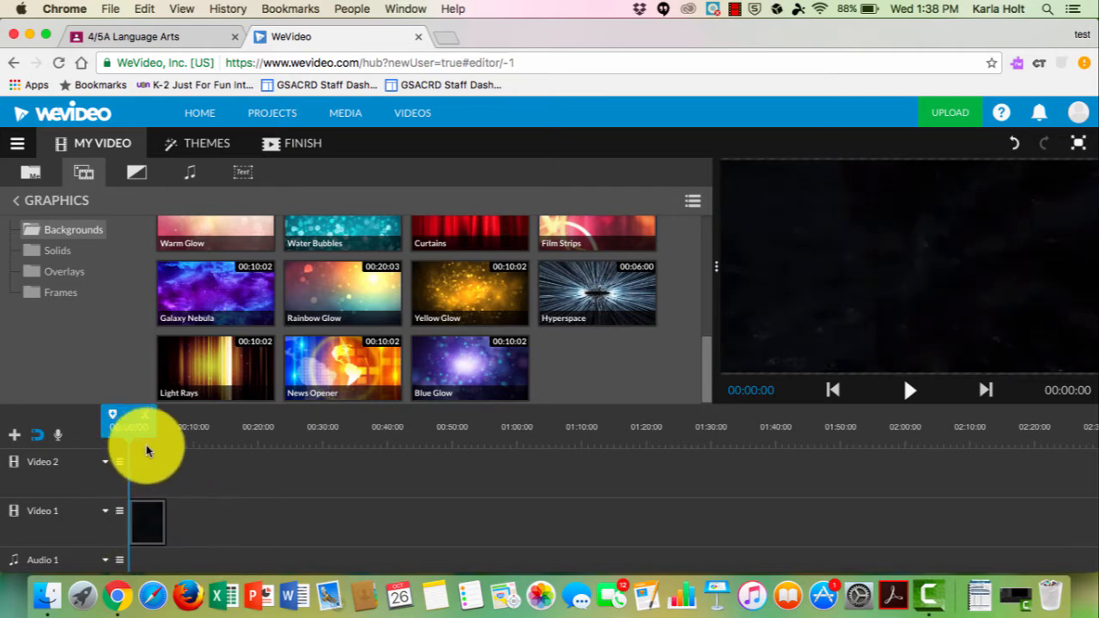
Preview the Hyperspace clip's playback and return the playhead to the start of the timeline
{"action": "left_click", "coordinate": [909, 390]}
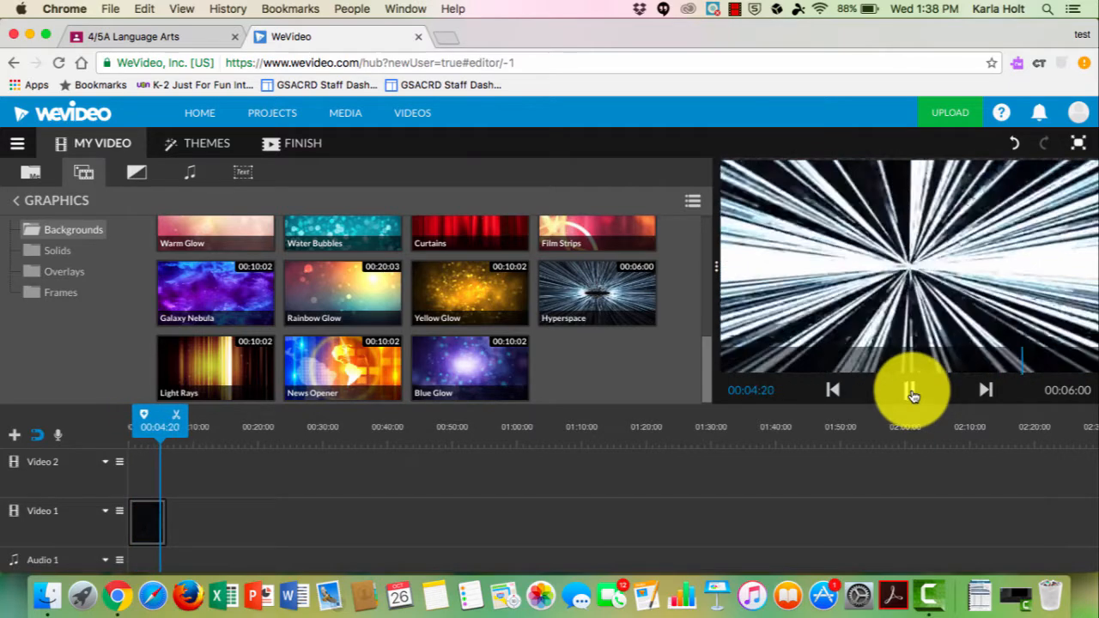
{"action": "left_click", "coordinate": [911, 392]}
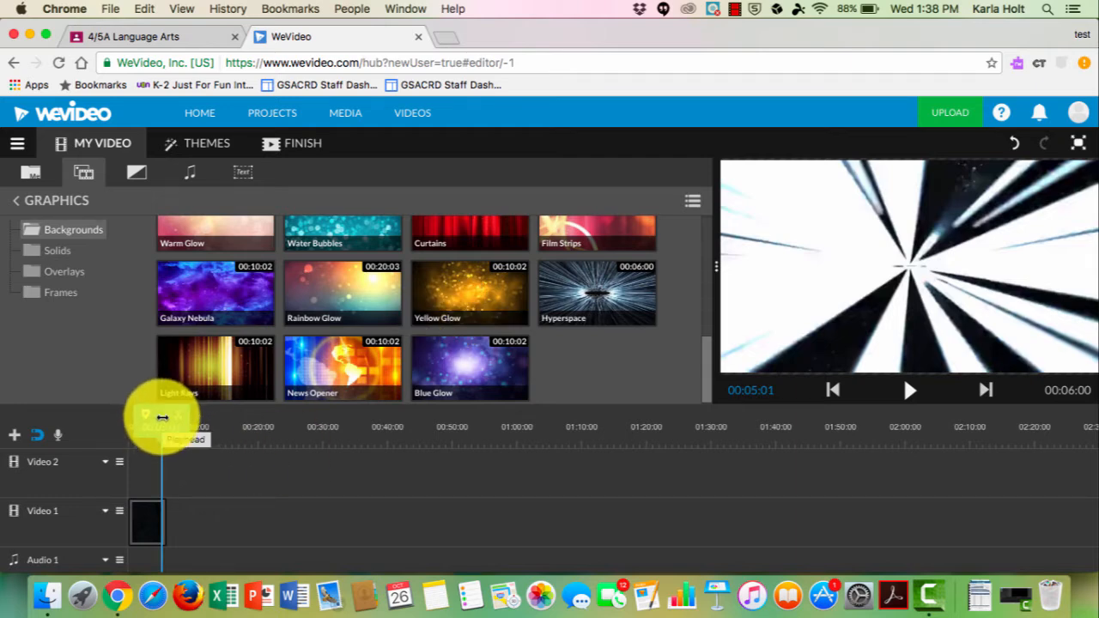
{"action": "left_click_drag", "start_coordinate": [162, 418], "coordinate": [115, 429]}
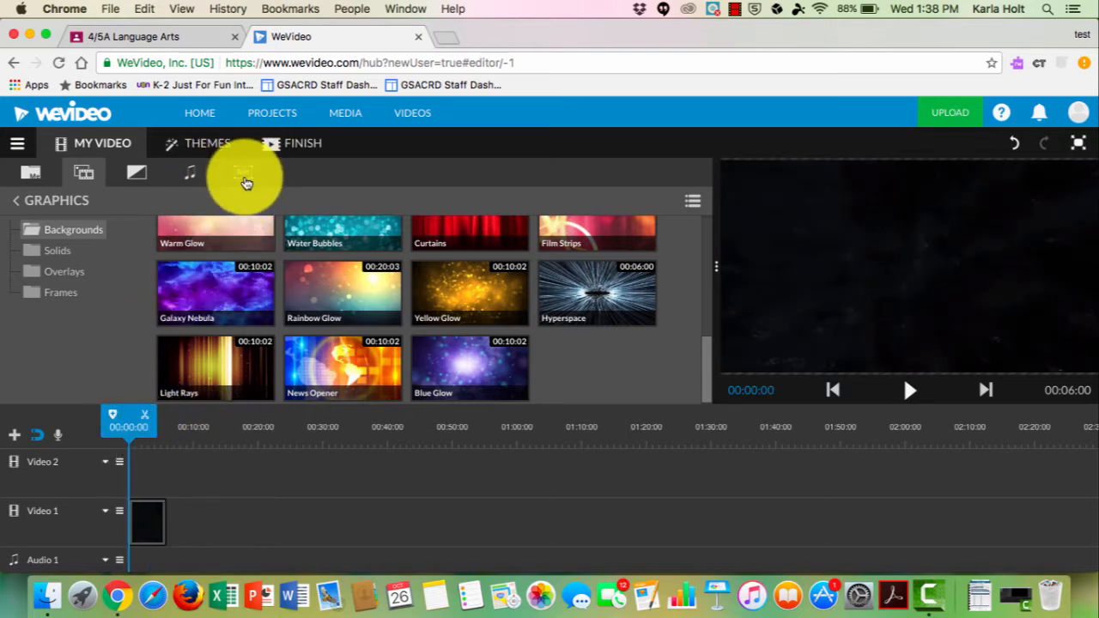
Place a Text graphic at the start of the Video 2 track, above the Hyperspace clip
{"action": "left_click", "coordinate": [244, 176]}
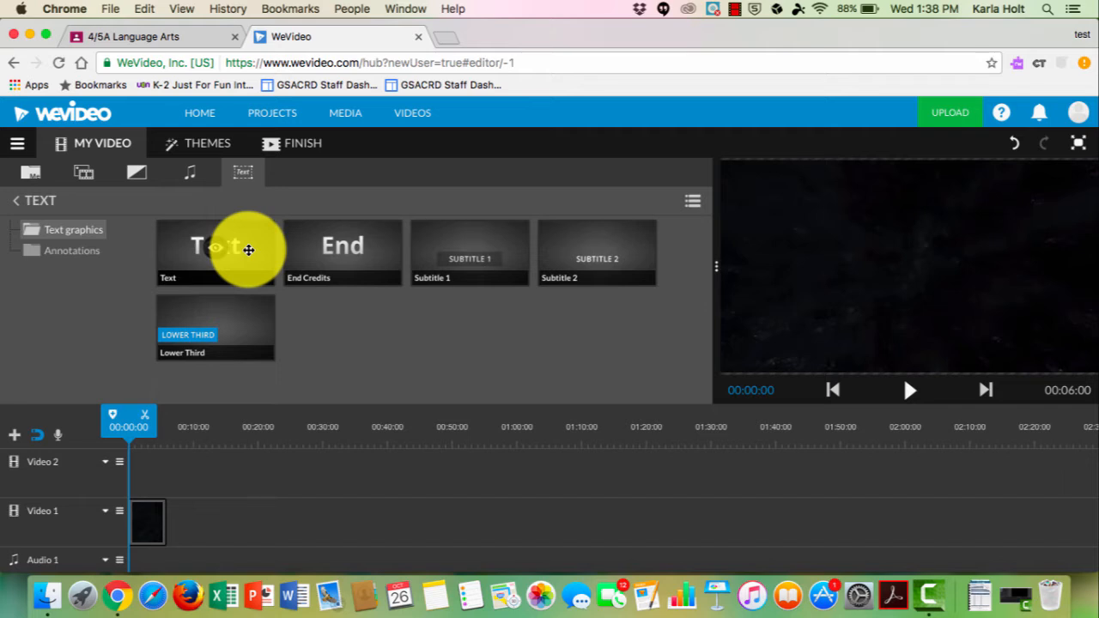
{"action": "left_click", "coordinate": [248, 250]}
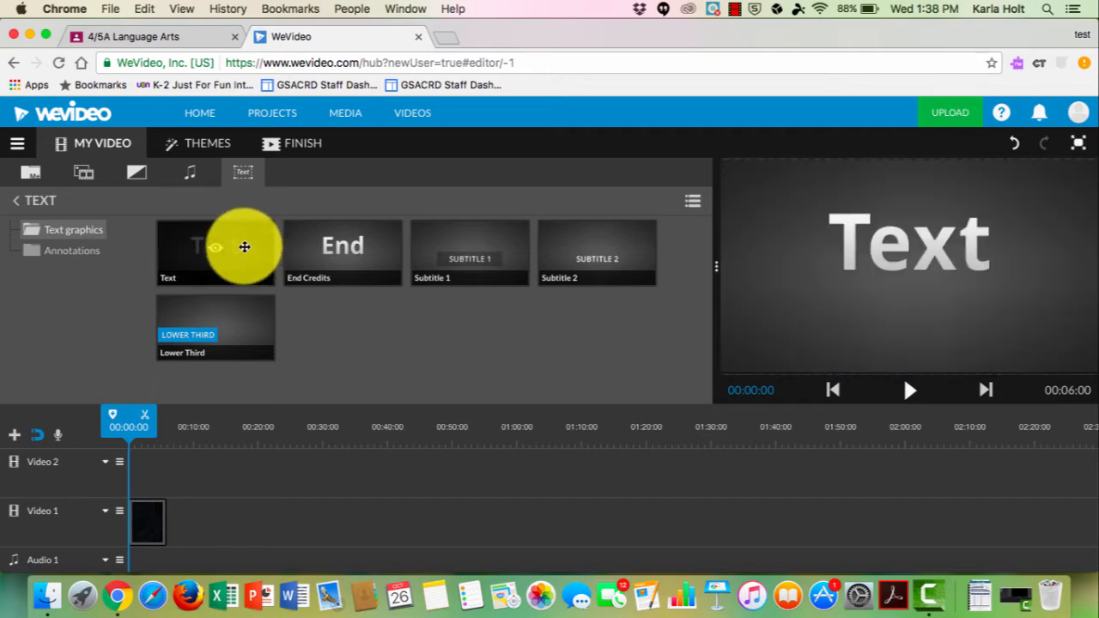
{"action": "left_click_drag", "start_coordinate": [248, 250], "coordinate": [140, 471]}
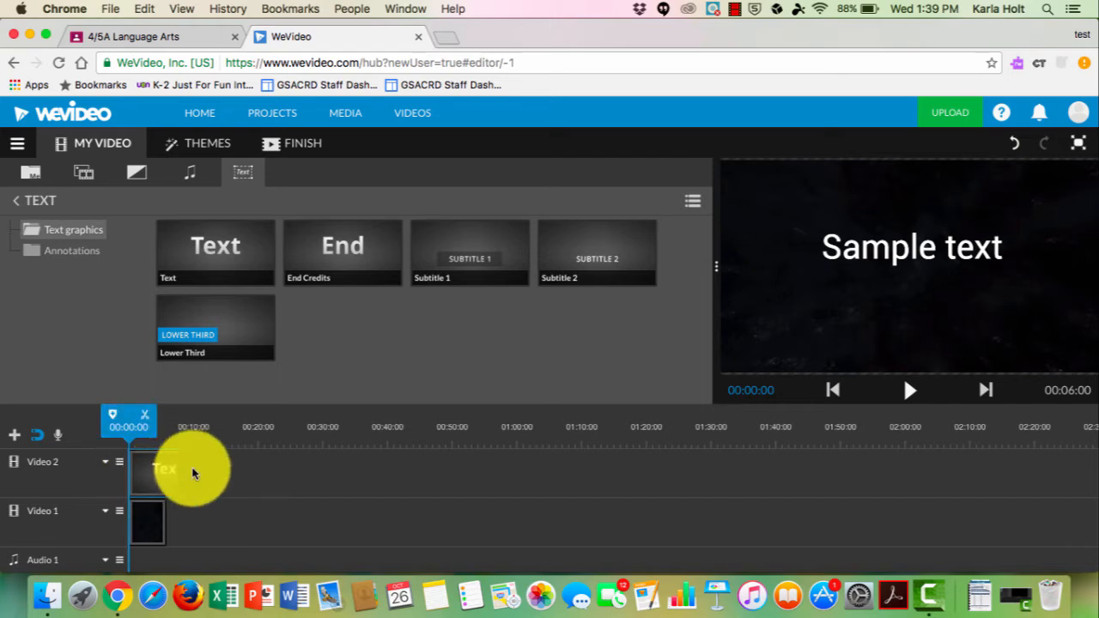
Extend the Hyperspace clip on Video 1 to 8 seconds so it ends together with the text clip
{"action": "left_click", "coordinate": [151, 524]}
{"action": "left_click", "coordinate": [167, 523]}
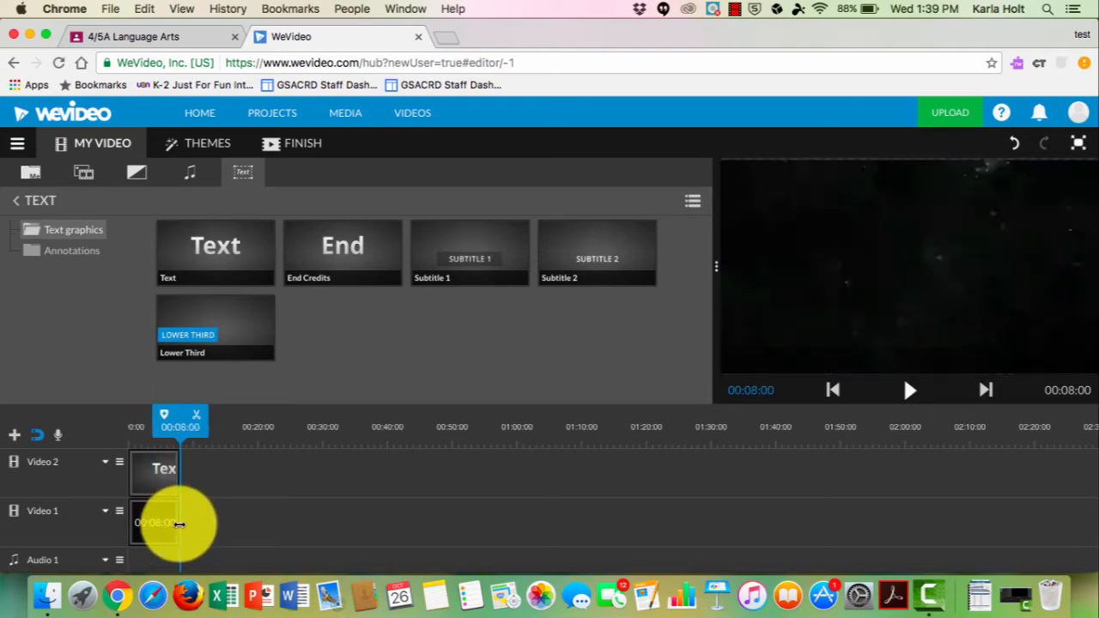
{"action": "left_click", "coordinate": [179, 524]}
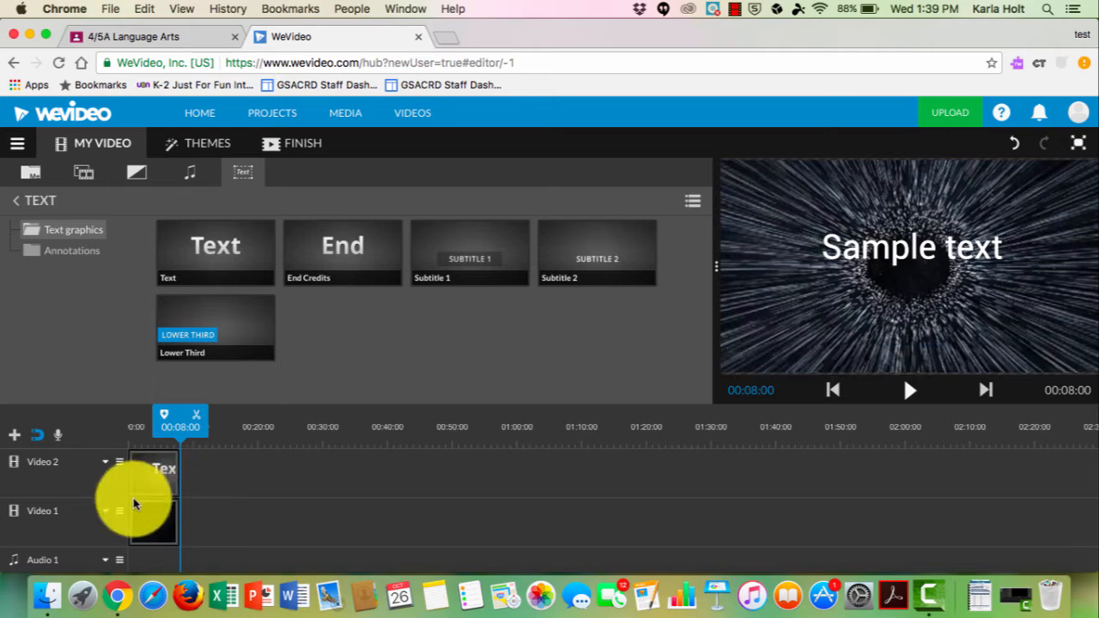
{"action": "left_click", "coordinate": [152, 515]}
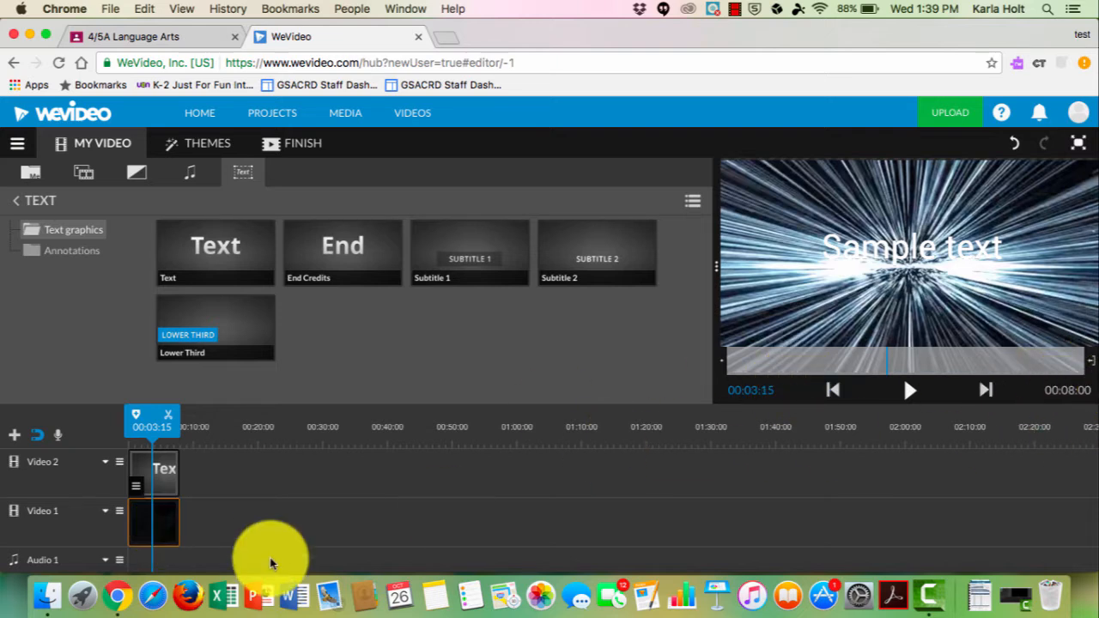
{"action": "mouse_move", "coordinate": [179, 526]}
{"action": "left_mouse_down"}
{"action": "mouse_move", "coordinate": [161, 523]}
{"action": "mouse_move", "coordinate": [179, 527]}
{"action": "left_mouse_up"}
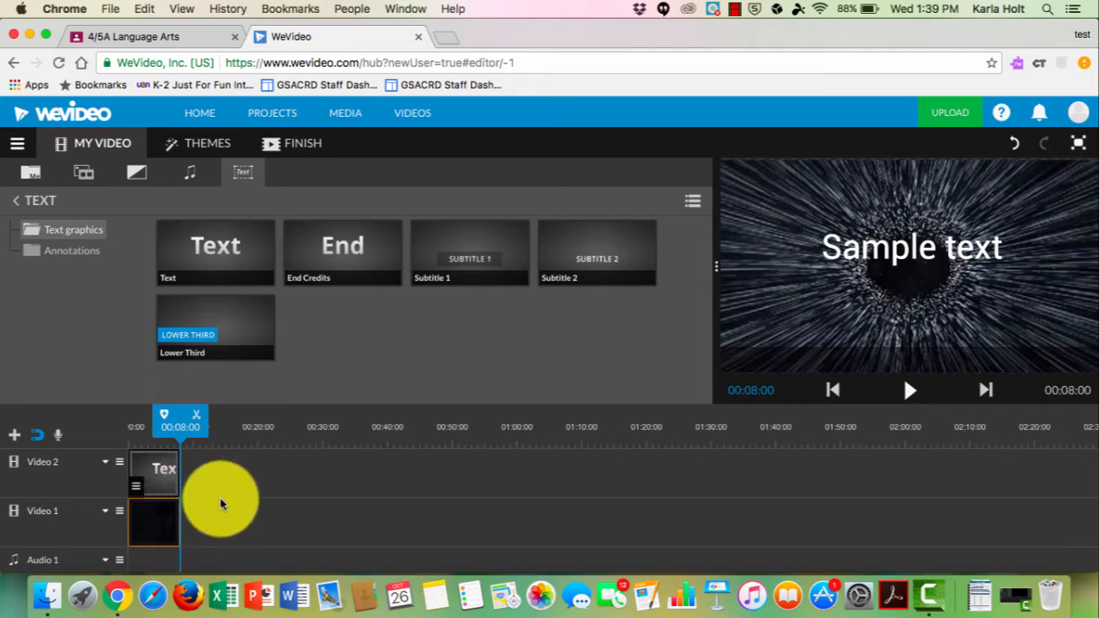
Replace the text clip's sample text with "Advice from Dracula", "By" and the author's first name on separate lines, and move the text box up
{"action": "mouse_move", "coordinate": [149, 490]}
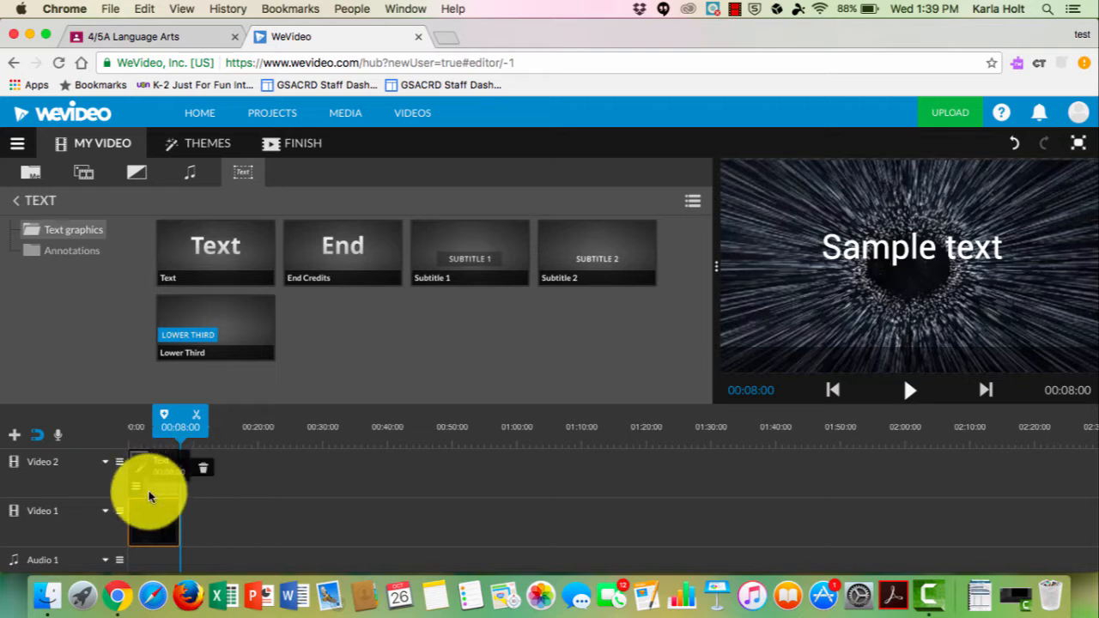
{"action": "left_click_drag", "start_coordinate": [146, 492], "coordinate": [144, 469]}
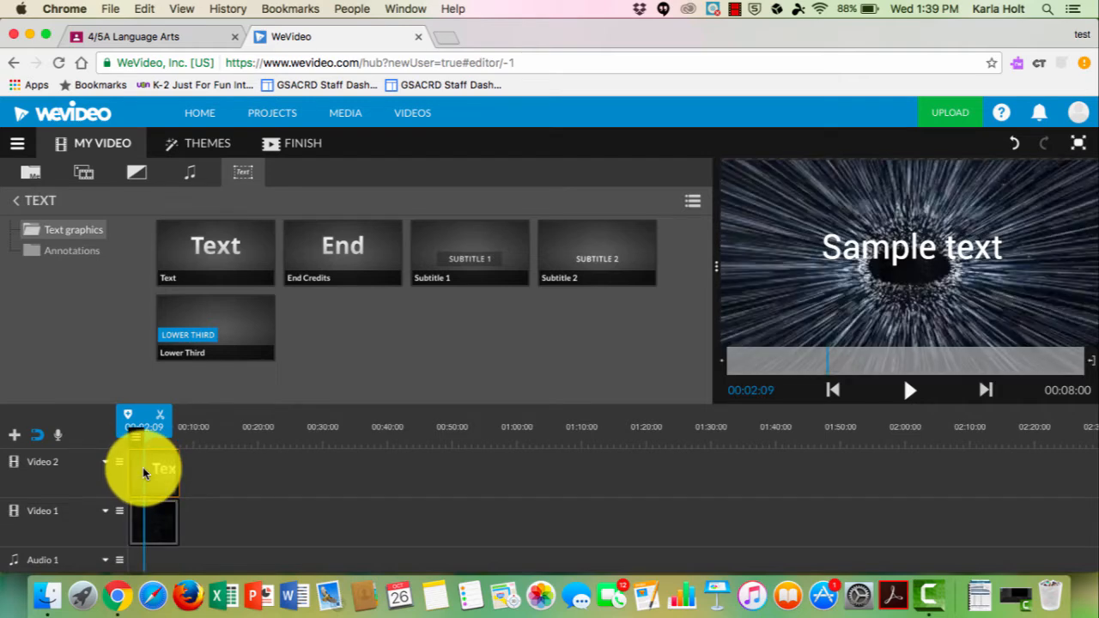
{"action": "double_click", "coordinate": [143, 470]}
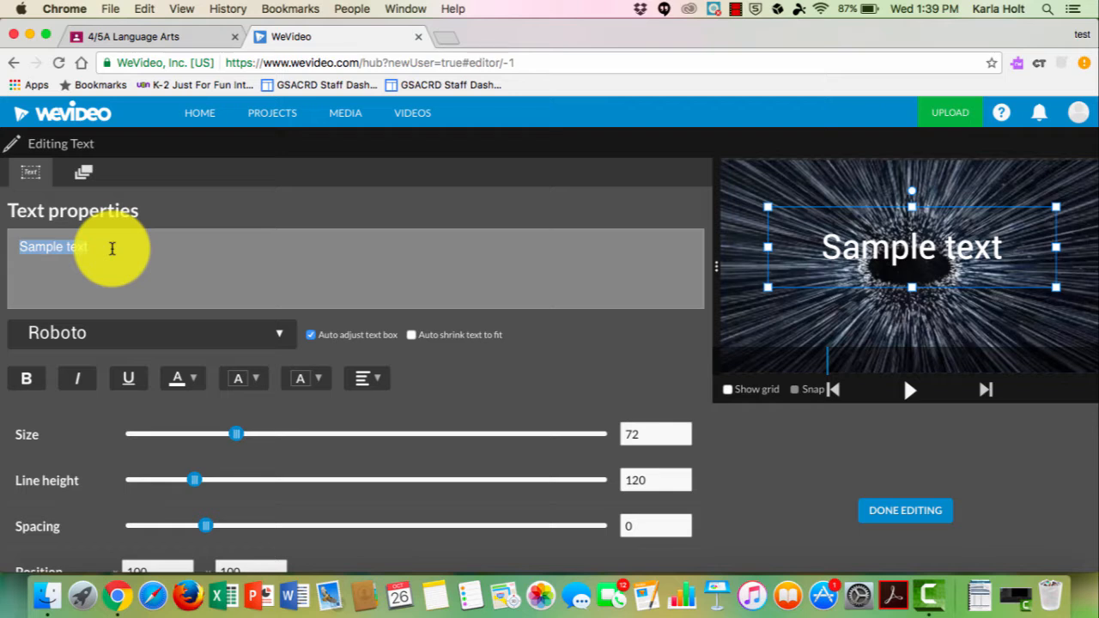
{"action": "type", "text": "A"}
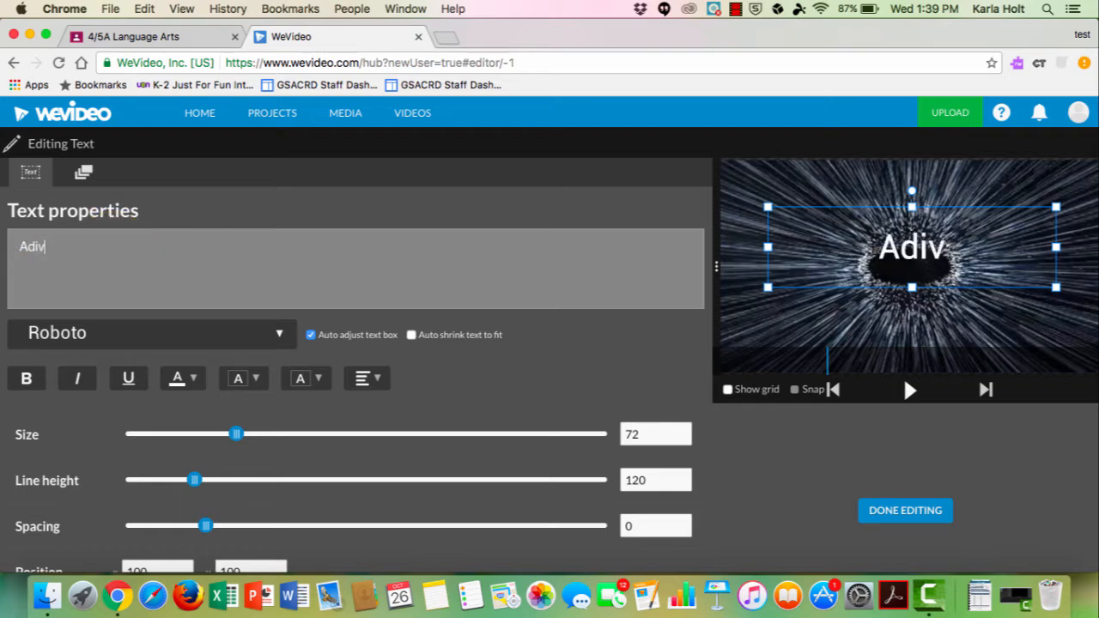
{"action": "type", "text": "dvice from Dracula"}
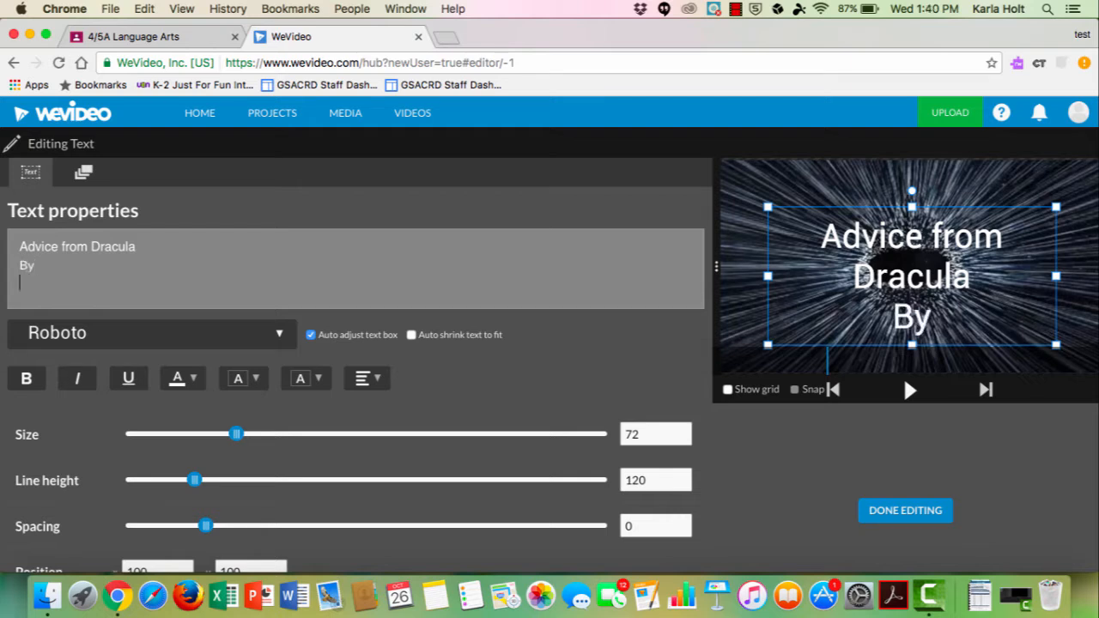
{"action": "type", "text": " By Karla"}
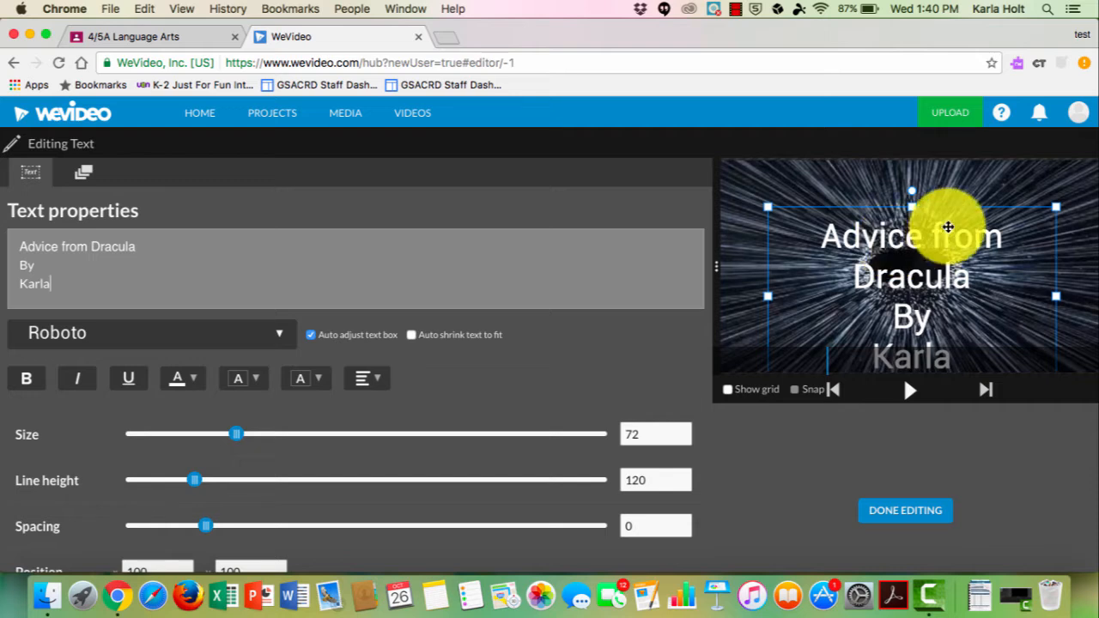
{"action": "left_click_drag", "start_coordinate": [965, 215], "coordinate": [961, 189]}
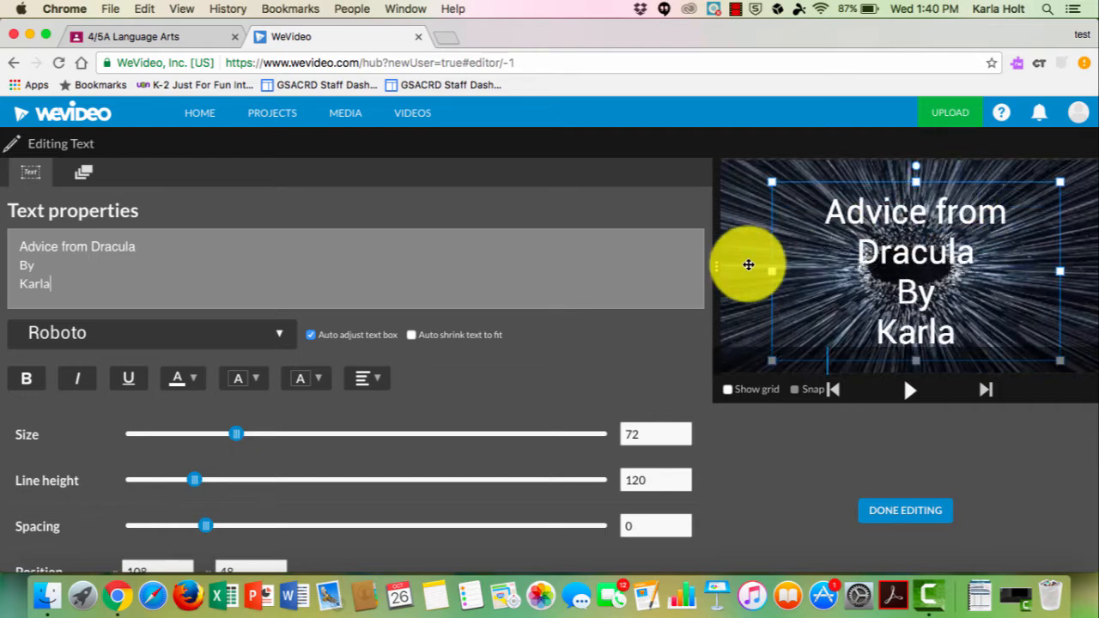
Look through the available fonts and set the title text to the 2Dumb font
{"action": "left_click", "coordinate": [279, 338]}
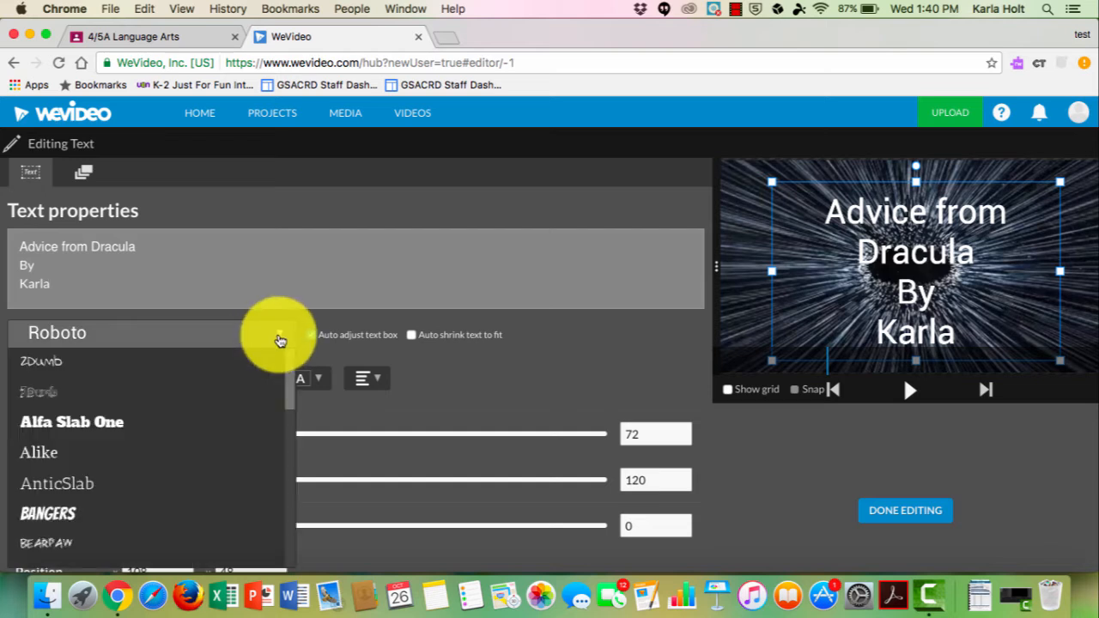
{"action": "scroll", "coordinate": [167, 491], "scroll_direction": "down", "scroll_amount": 5}
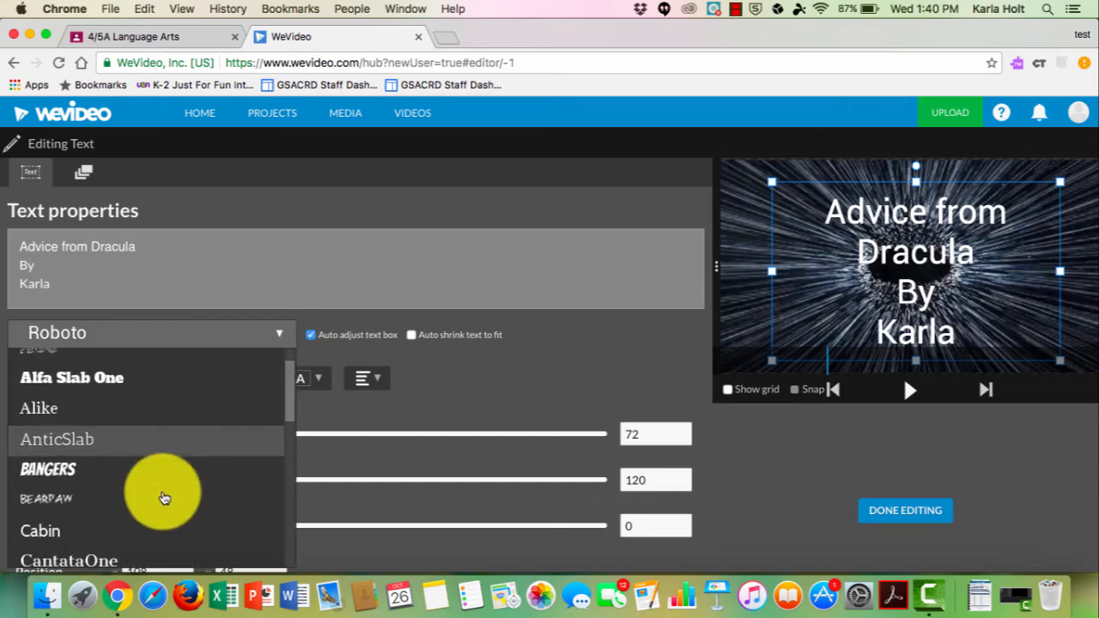
{"action": "scroll", "coordinate": [164, 498], "scroll_direction": "down", "scroll_amount": 5}
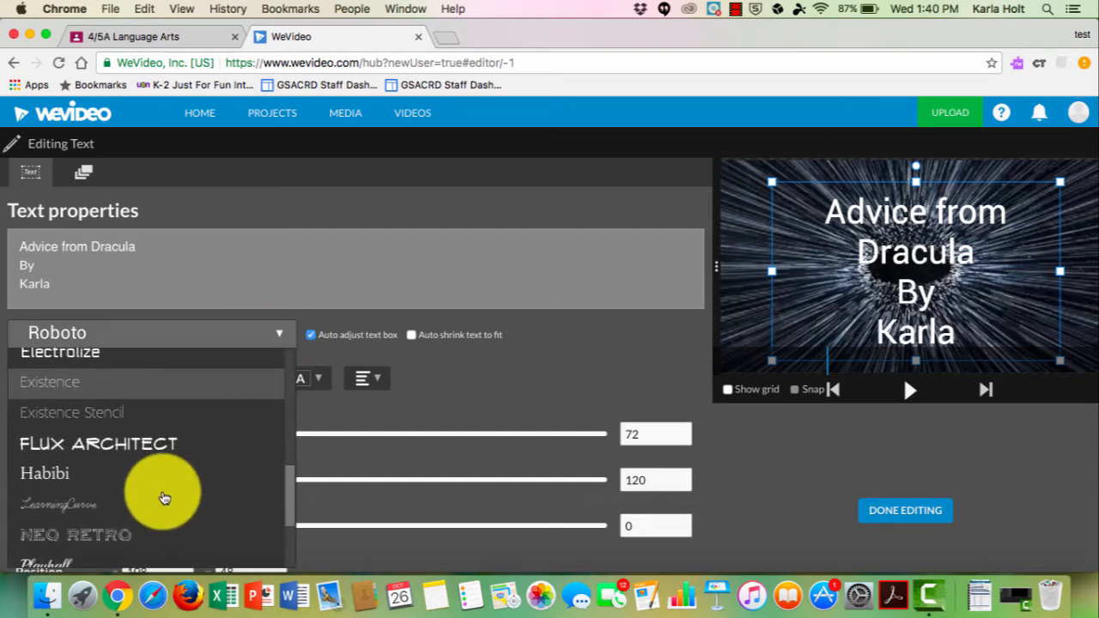
{"action": "scroll", "coordinate": [176, 472], "scroll_direction": "down", "scroll_amount": 1}
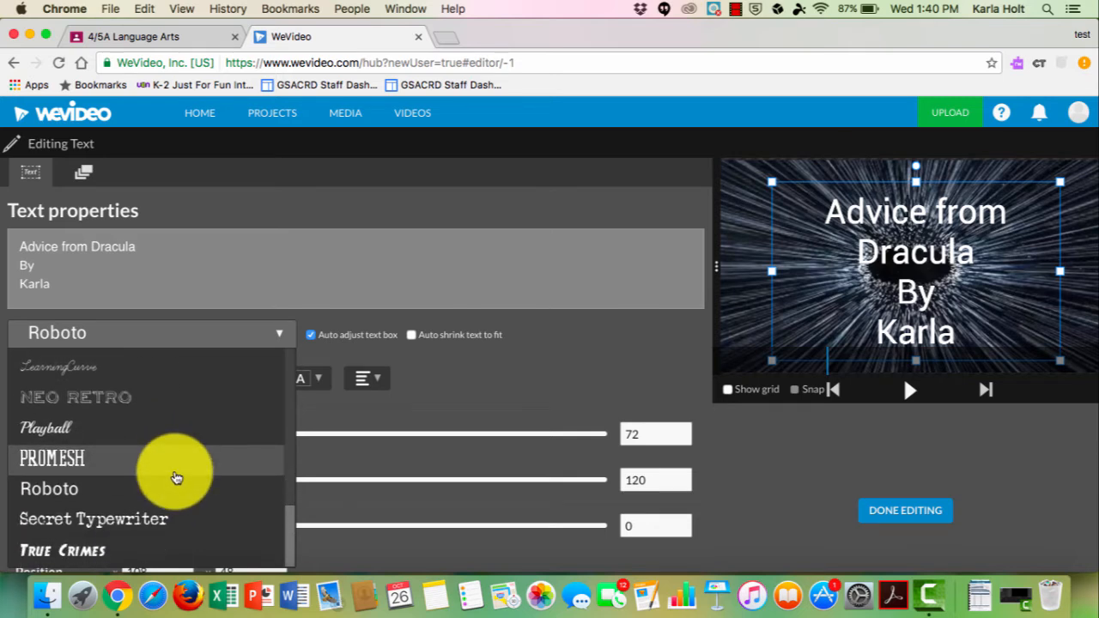
{"action": "scroll", "coordinate": [161, 481], "scroll_direction": "up", "scroll_amount": 7}
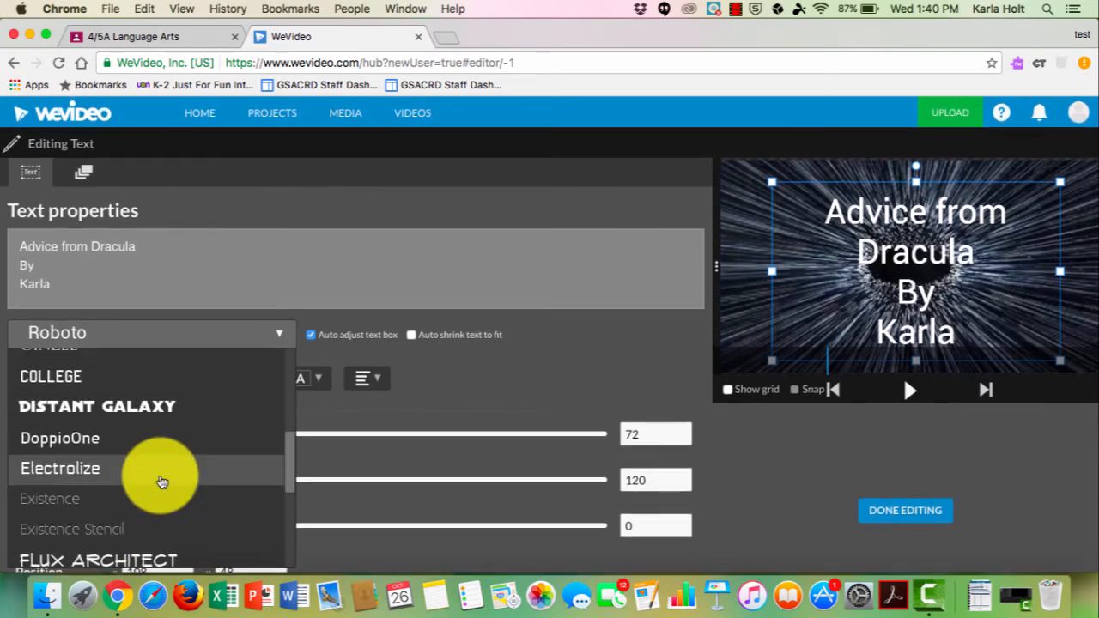
{"action": "scroll", "coordinate": [161, 482], "scroll_direction": "up", "scroll_amount": 4}
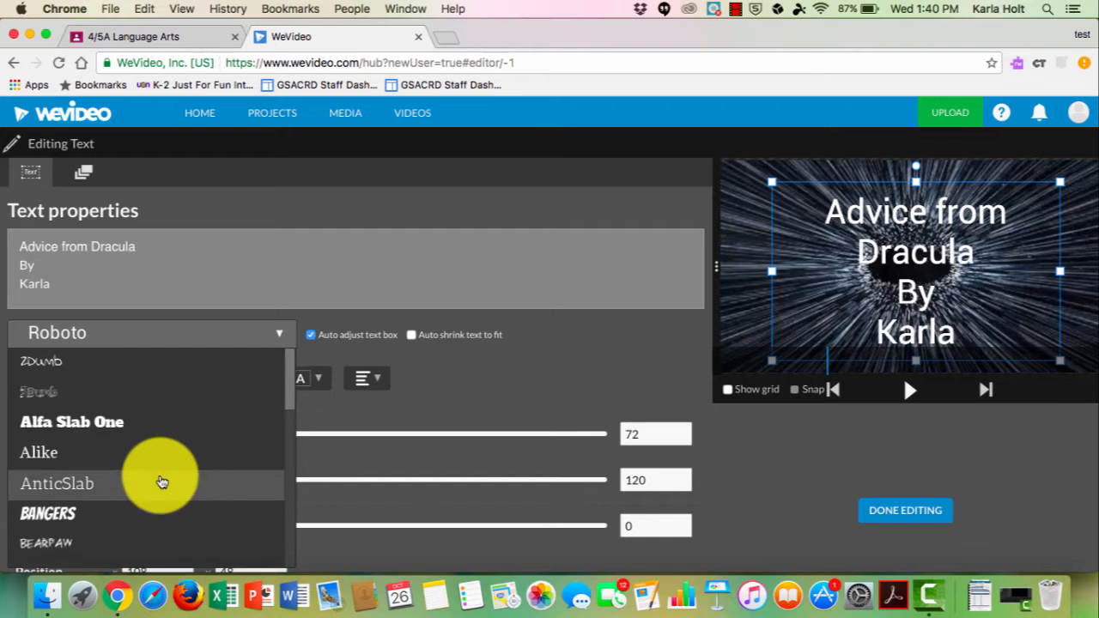
{"action": "left_click", "coordinate": [146, 375]}
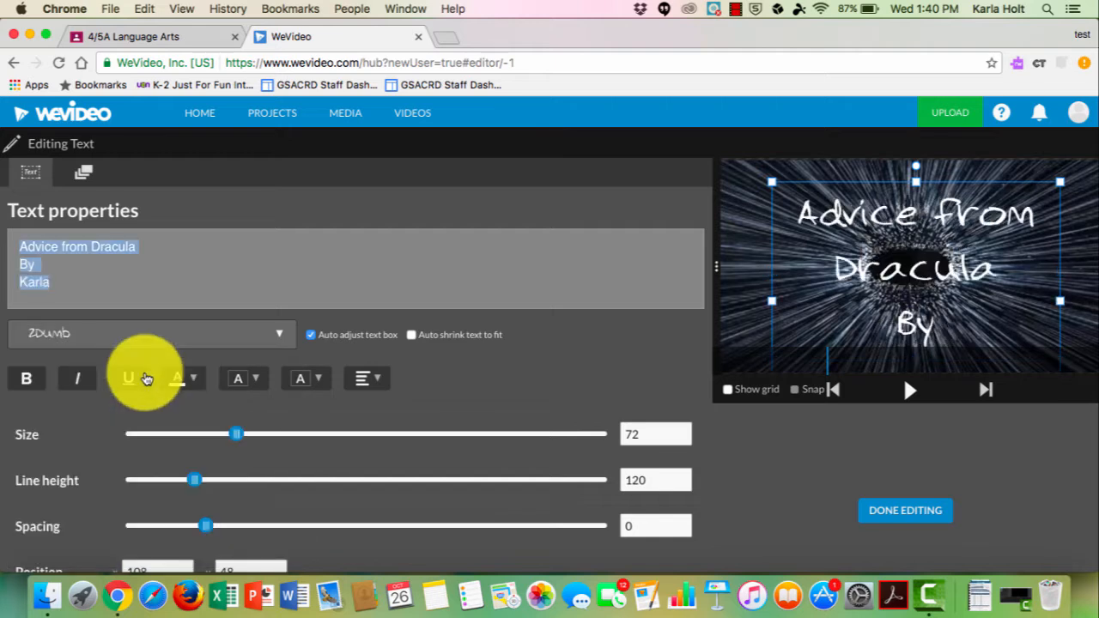
Make the title text bold and set its size to 48
{"action": "left_click", "coordinate": [29, 388]}
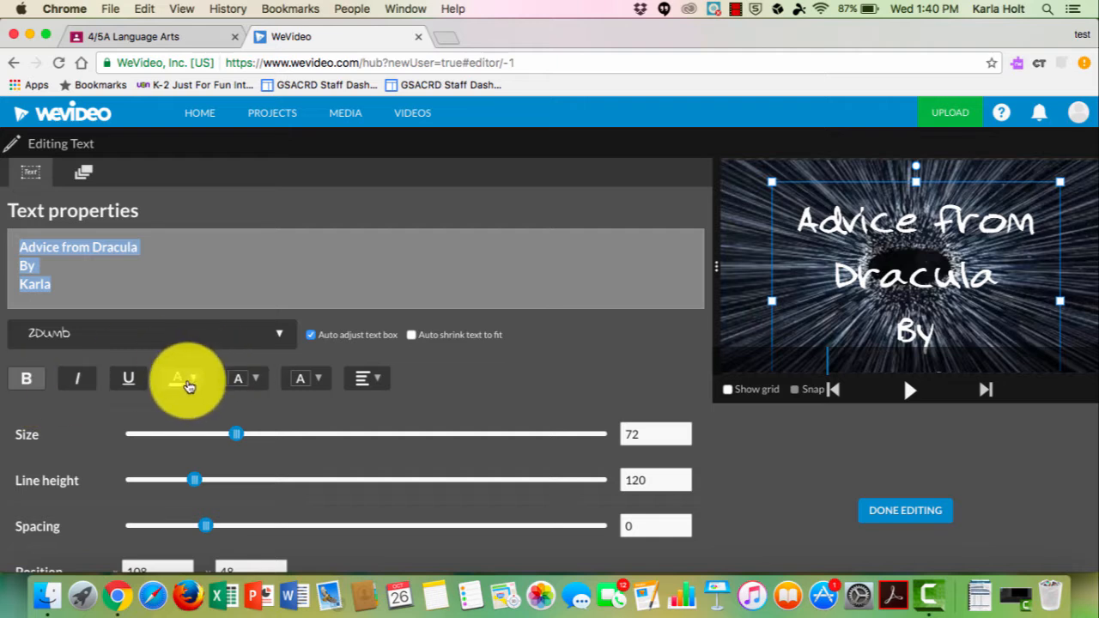
{"action": "left_click", "coordinate": [208, 441]}
{"action": "left_click_drag", "start_coordinate": [208, 441], "coordinate": [195, 440]}
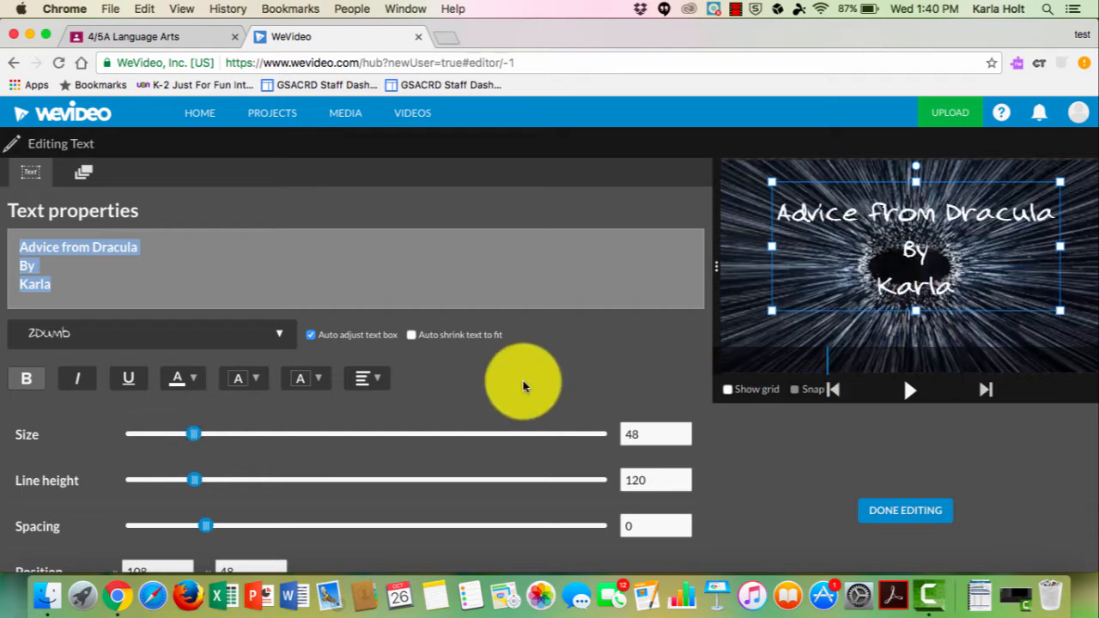
Change the title text's font colour to red, rgb(255, 0, 0)
{"action": "left_click", "coordinate": [194, 384]}
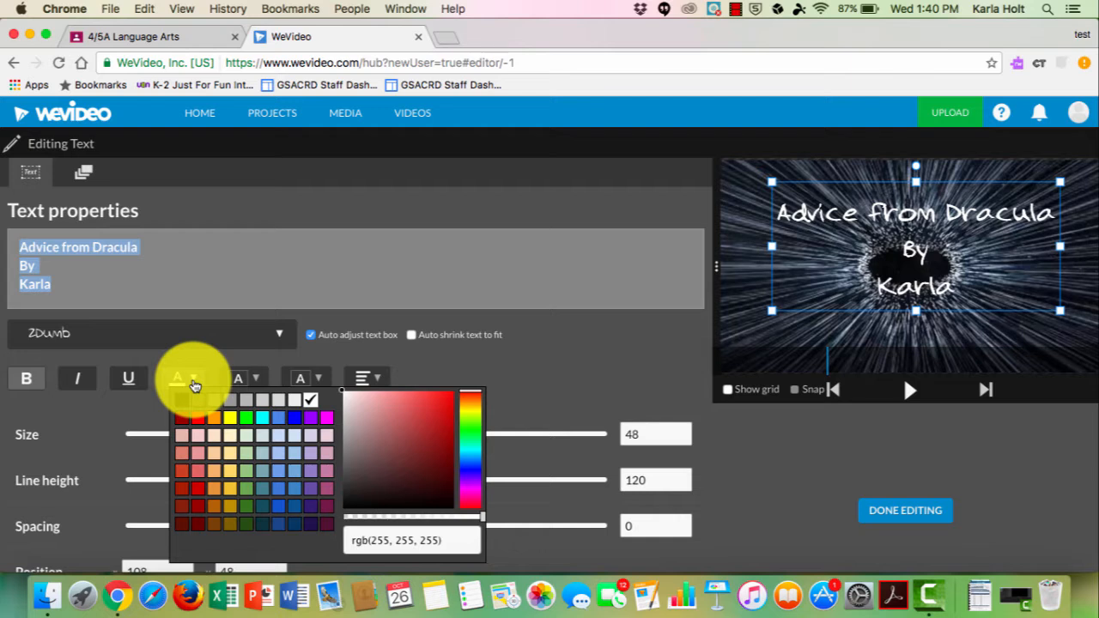
{"action": "left_click", "coordinate": [194, 426]}
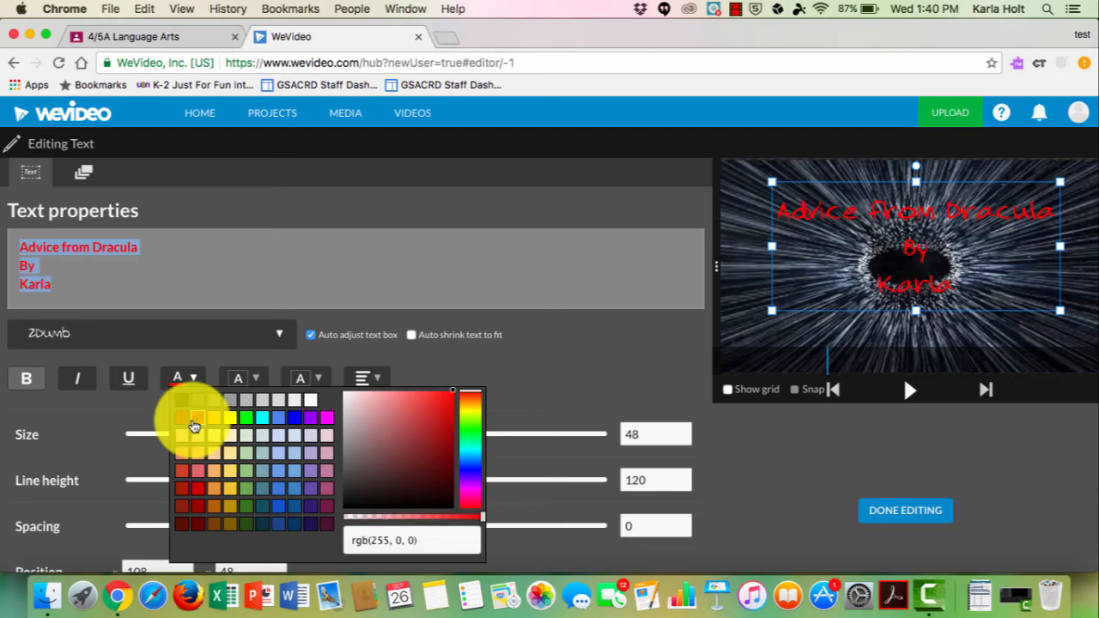
{"action": "left_click", "coordinate": [555, 371]}
Try light grey and dark grey backgrounds behind the title text, and reset the background to transparent
{"action": "left_click", "coordinate": [248, 378]}
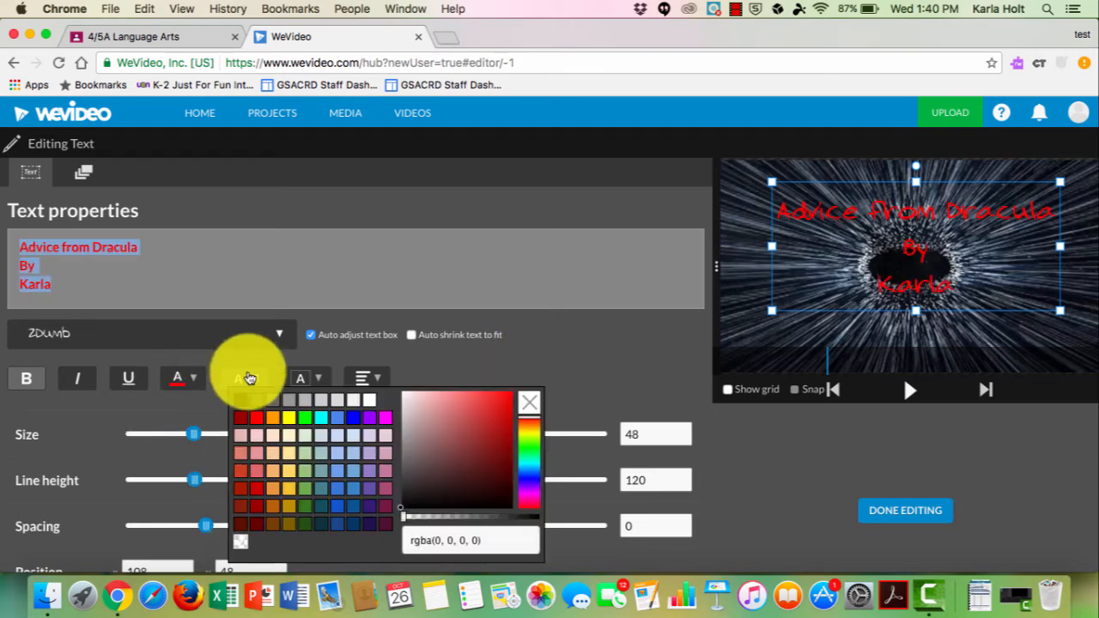
{"action": "left_click", "coordinate": [320, 400]}
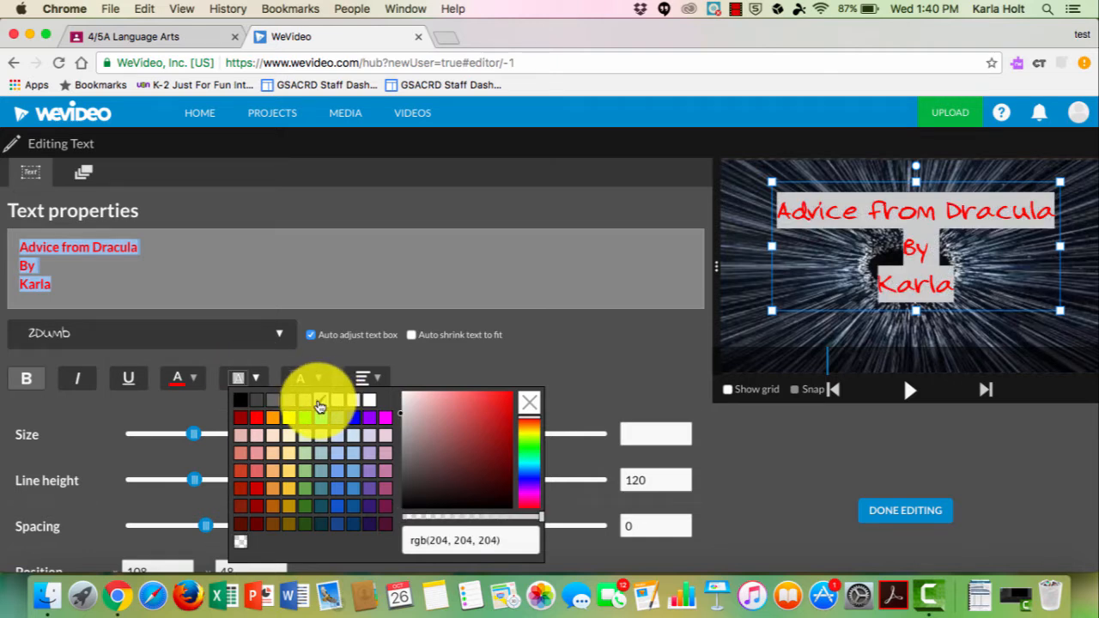
{"action": "left_click", "coordinate": [257, 402]}
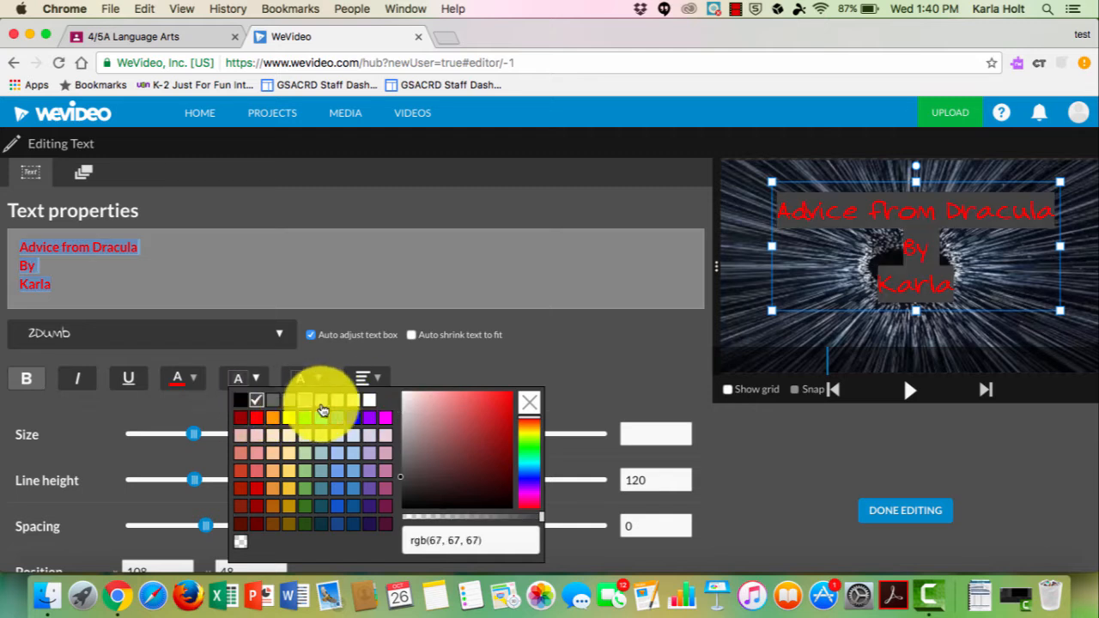
{"action": "left_click", "coordinate": [240, 543]}
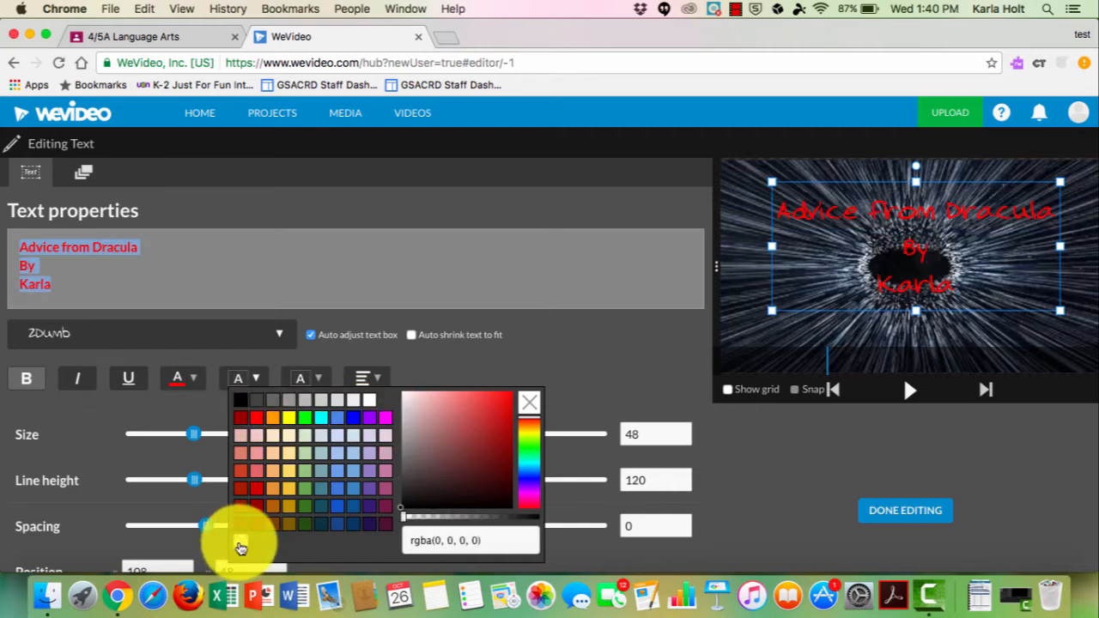
{"action": "left_click", "coordinate": [606, 378]}
Finish editing the title and play the video back from the start of the timeline
{"action": "left_click", "coordinate": [918, 512]}
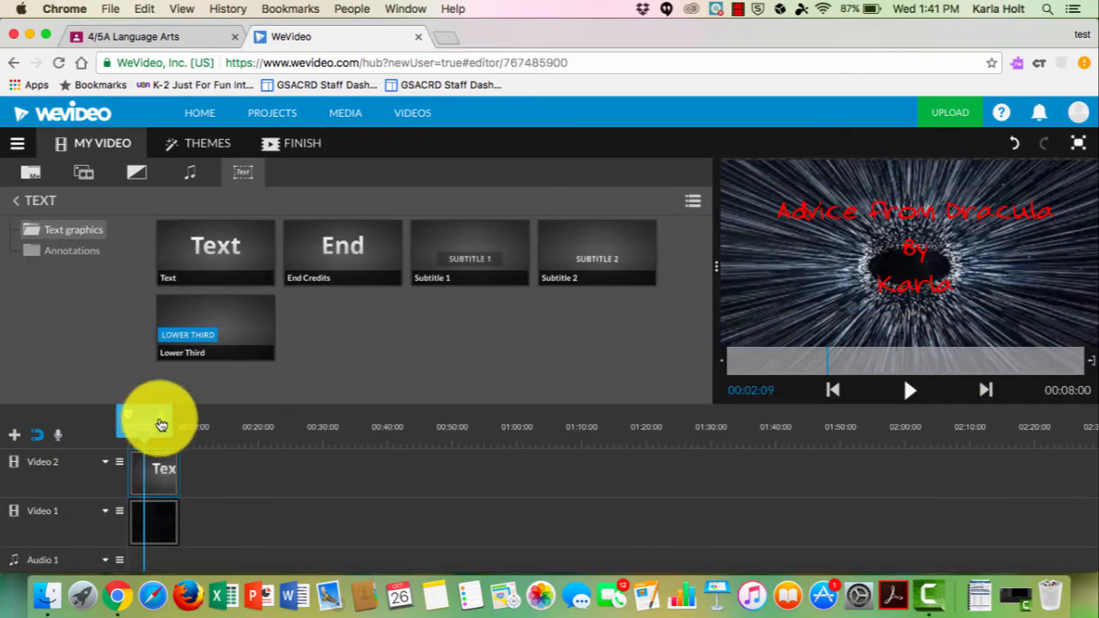
{"action": "left_click_drag", "start_coordinate": [159, 422], "coordinate": [97, 421]}
{"action": "key", "text": "space"}
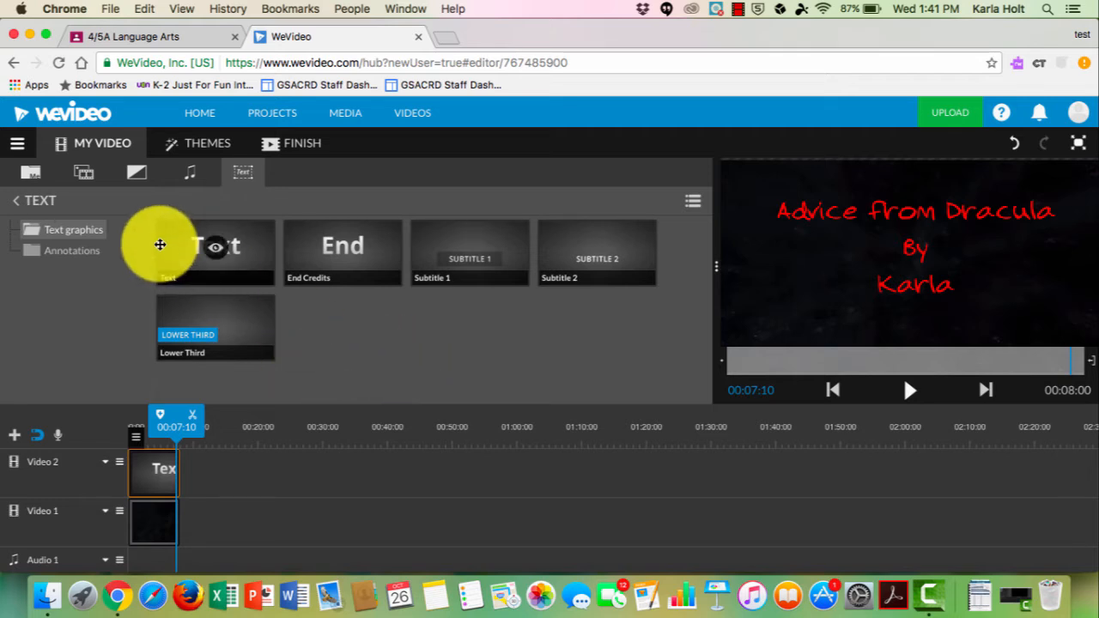
Place the tree-407256_1280 image from the shared Halloween media folder on Video 1, directly after the Hyperspace clip
{"action": "left_click", "coordinate": [31, 174]}
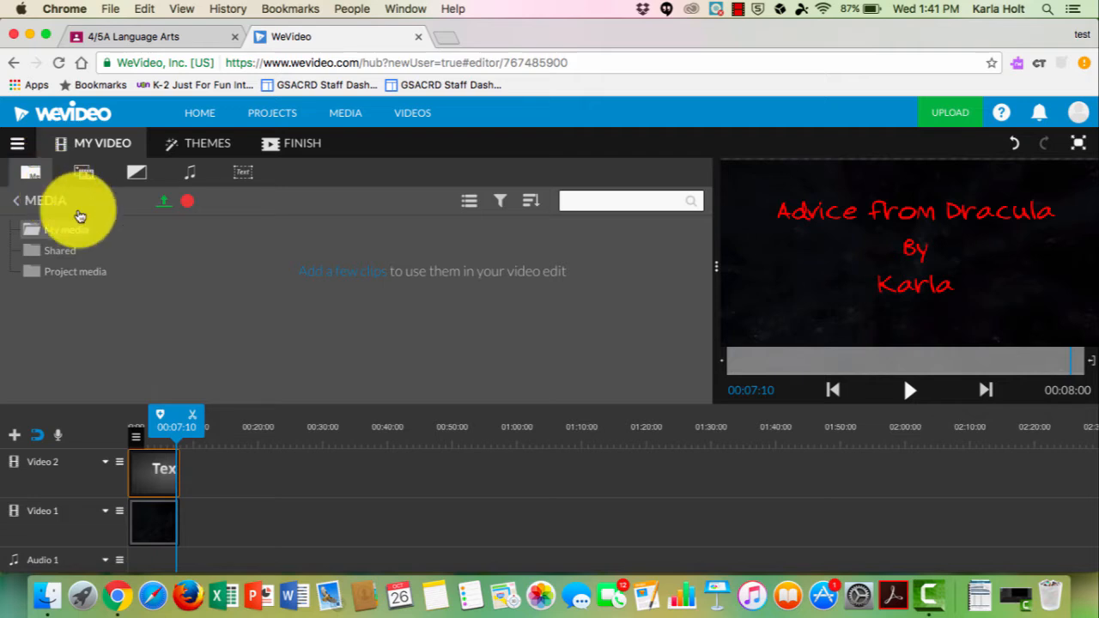
{"action": "left_click", "coordinate": [46, 258]}
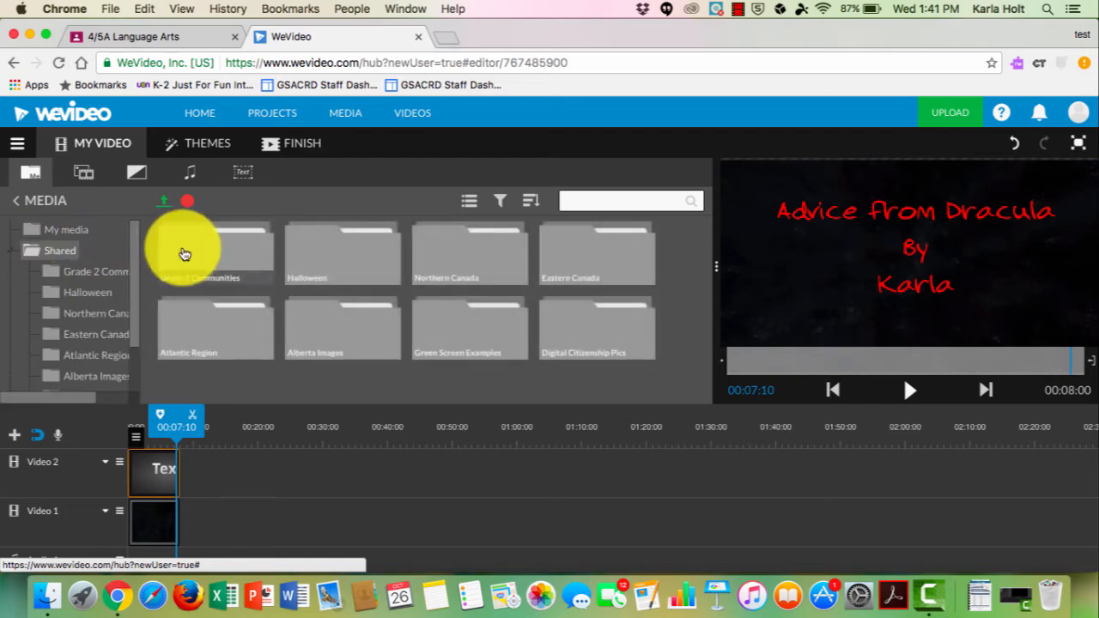
{"action": "double_click", "coordinate": [348, 265]}
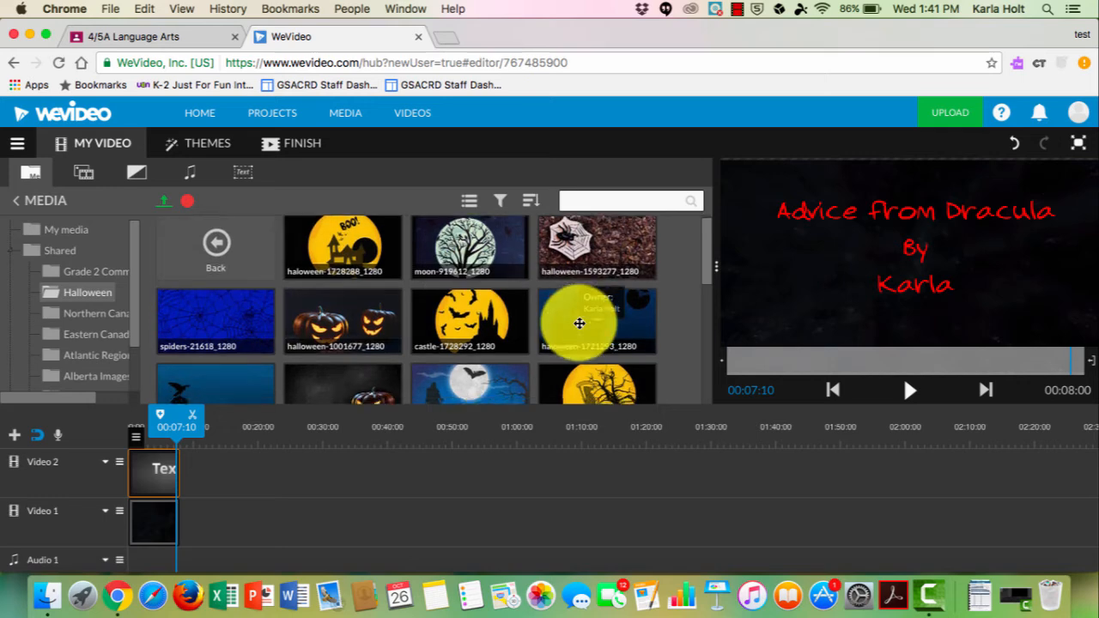
{"action": "scroll", "coordinate": [579, 323], "scroll_direction": "down", "scroll_amount": 4}
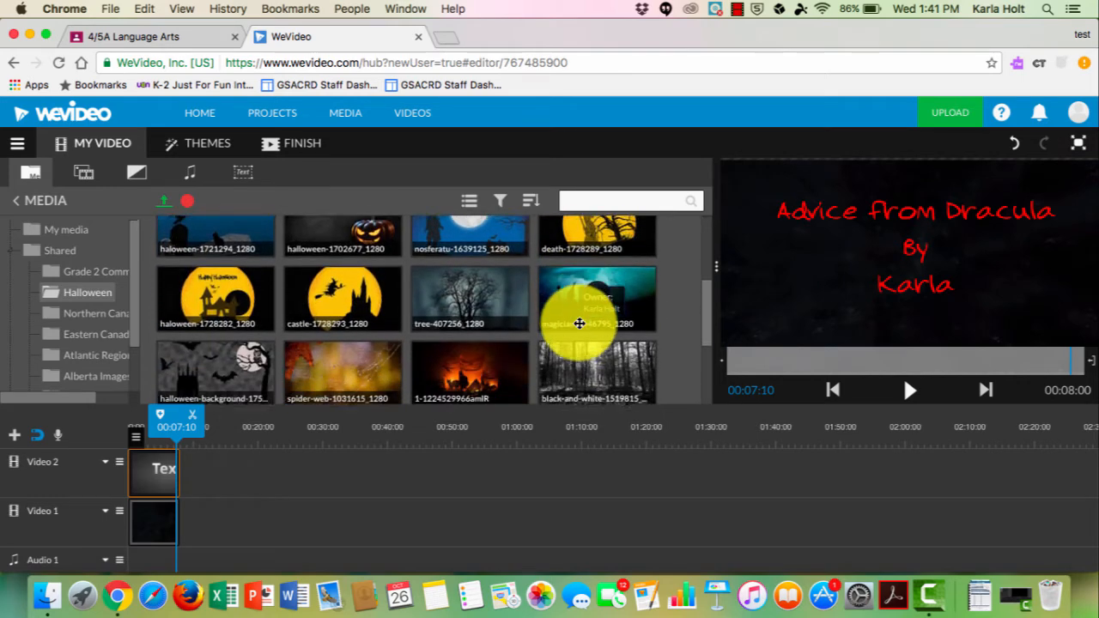
{"action": "scroll", "coordinate": [580, 323], "scroll_direction": "down", "scroll_amount": 4}
{"action": "scroll", "coordinate": [579, 323], "scroll_direction": "up", "scroll_amount": 3}
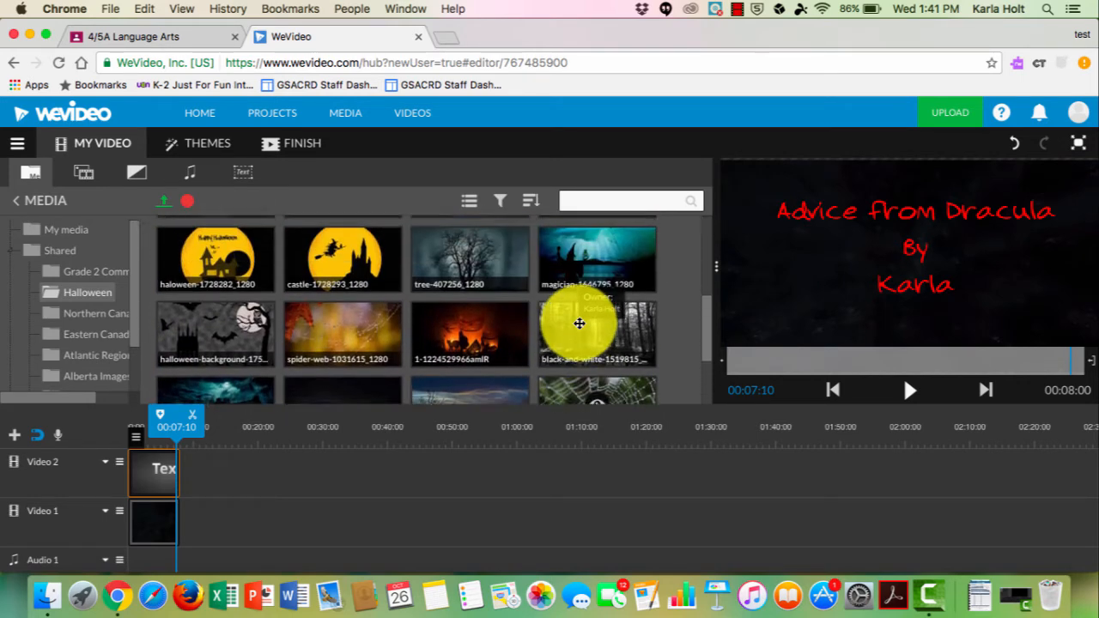
{"action": "scroll", "coordinate": [580, 323], "scroll_direction": "up", "scroll_amount": 2}
{"action": "left_click", "coordinate": [435, 311]}
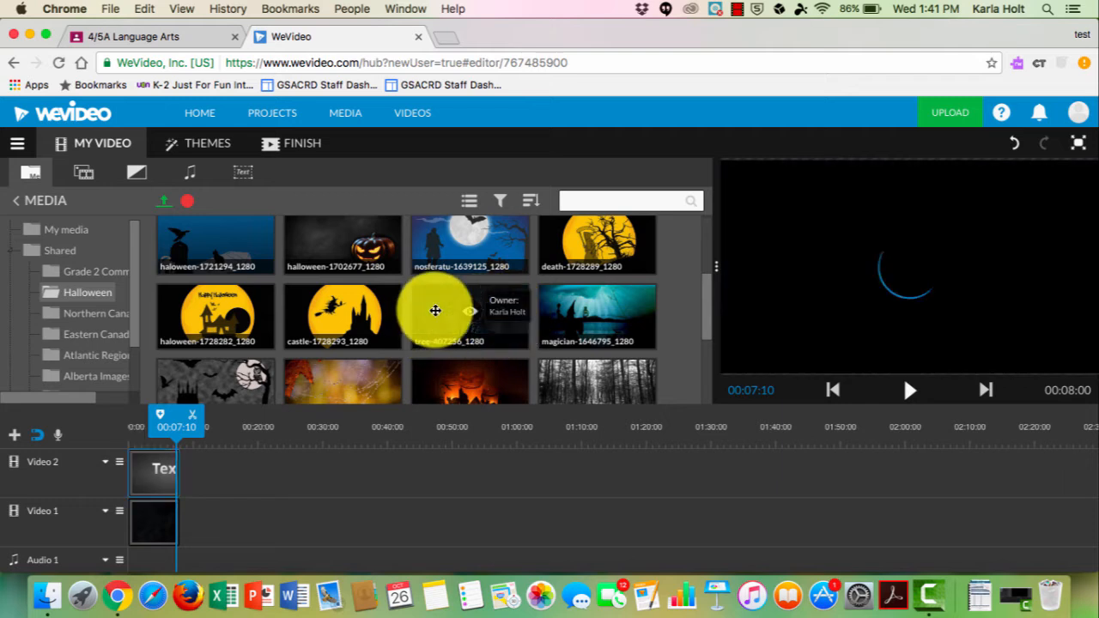
{"action": "mouse_move", "coordinate": [435, 311]}
{"action": "left_mouse_down"}
{"action": "mouse_move", "coordinate": [228, 523]}
{"action": "mouse_move", "coordinate": [198, 531]}
{"action": "left_mouse_up"}
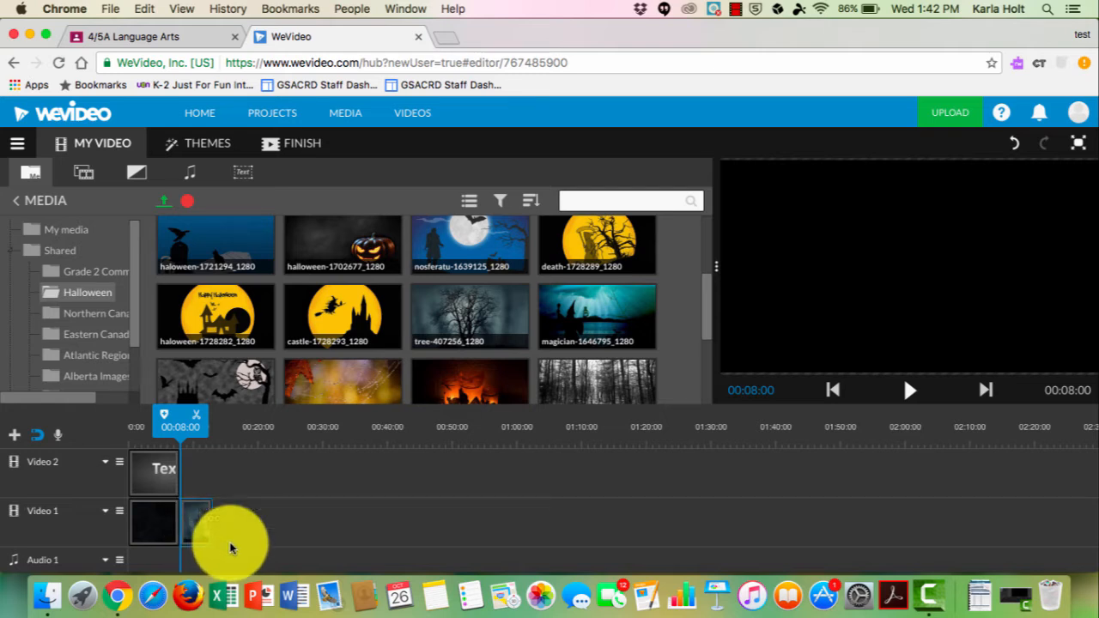
Look at the tree image clip's Transform settings and return to the timeline
{"action": "left_click", "coordinate": [198, 527]}
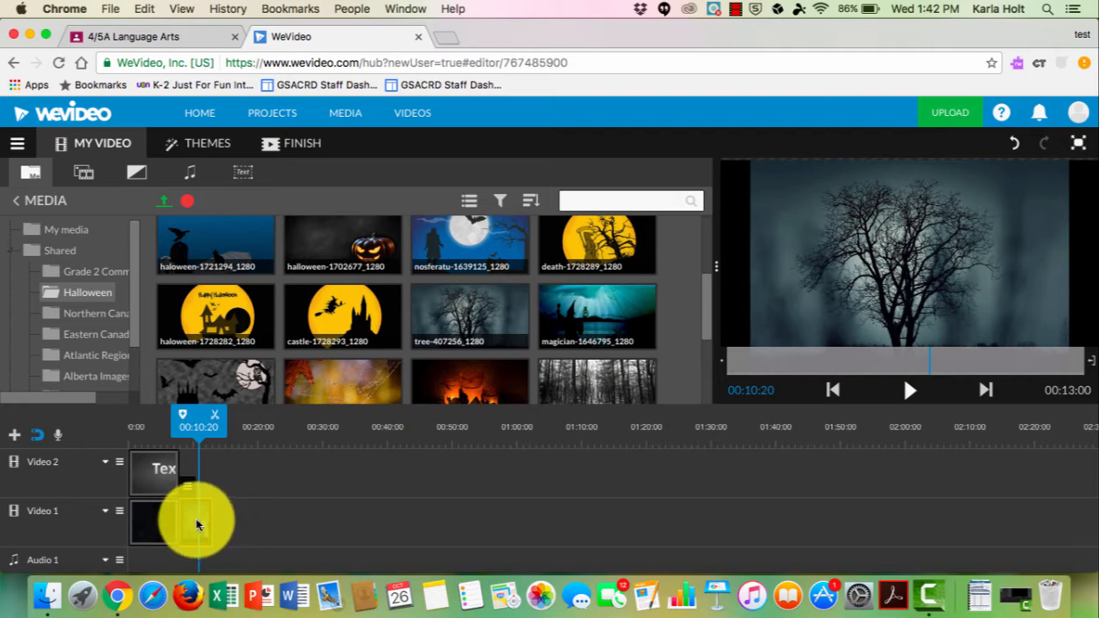
{"action": "double_click", "coordinate": [196, 520]}
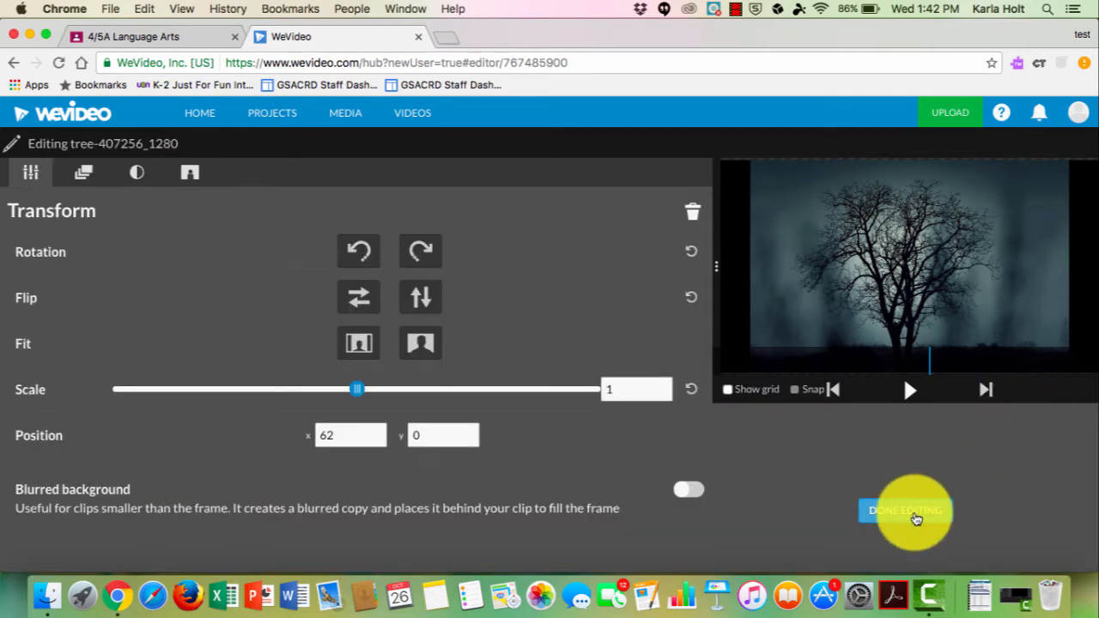
{"action": "left_click", "coordinate": [910, 514]}
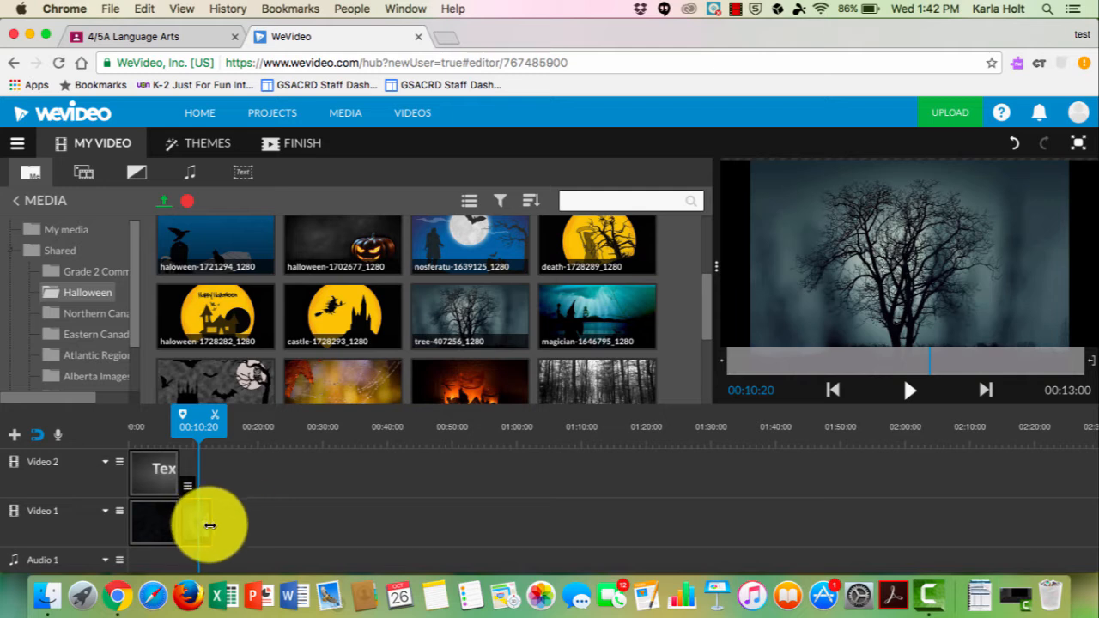
Extend the tree image clip on Video 1 so it ends at 00:21:06
{"action": "left_click_drag", "start_coordinate": [210, 521], "coordinate": [257, 529]}
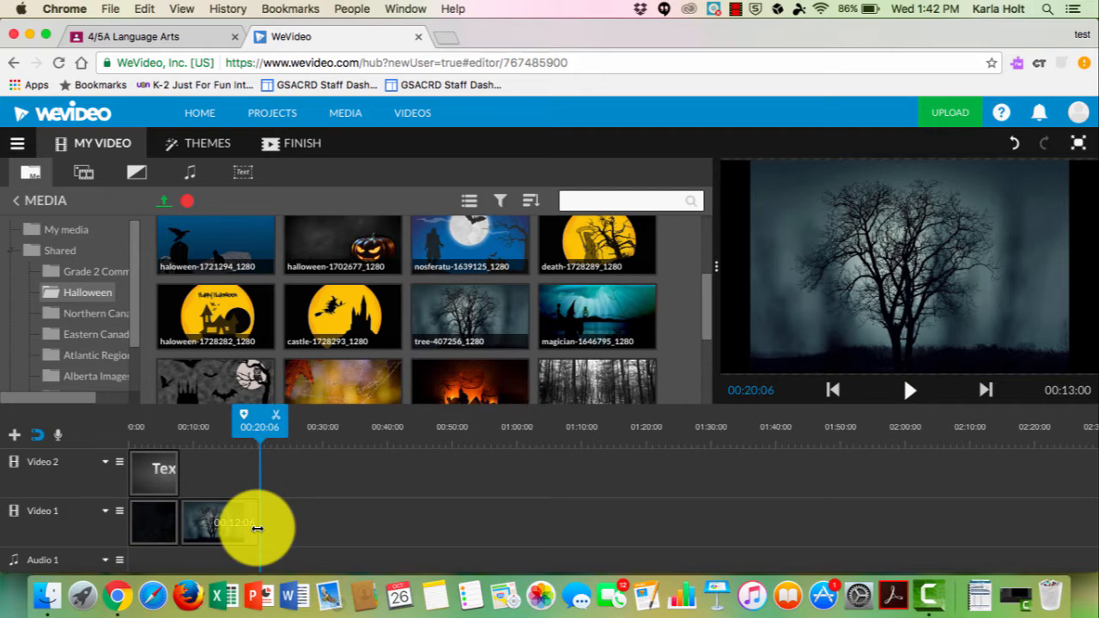
{"action": "left_click_drag", "start_coordinate": [257, 529], "coordinate": [276, 526]}
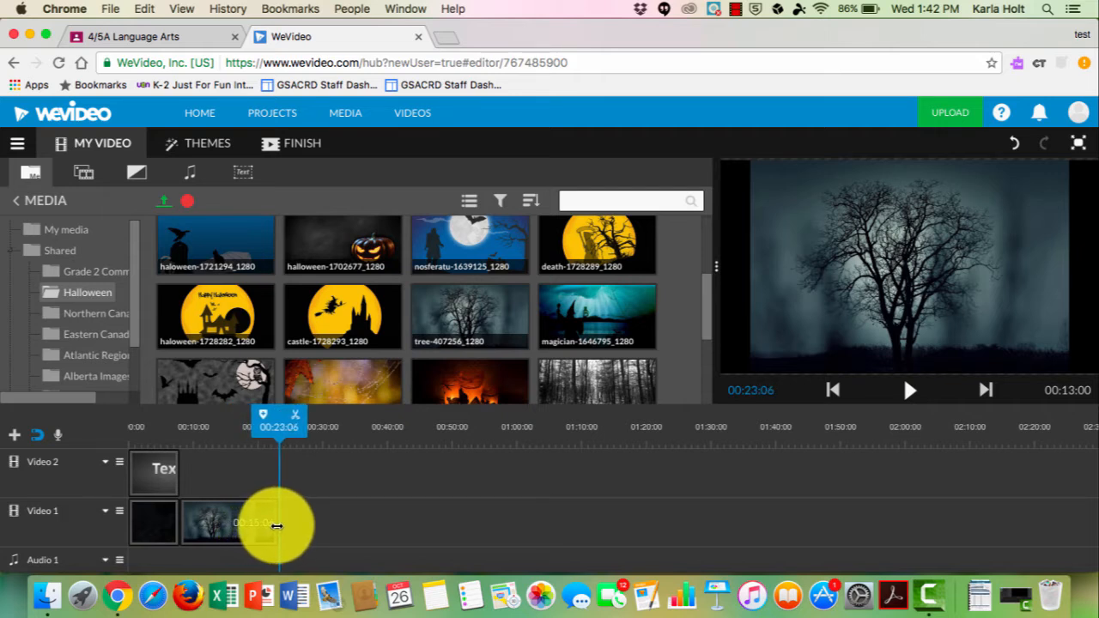
{"action": "left_click_drag", "start_coordinate": [275, 525], "coordinate": [263, 525]}
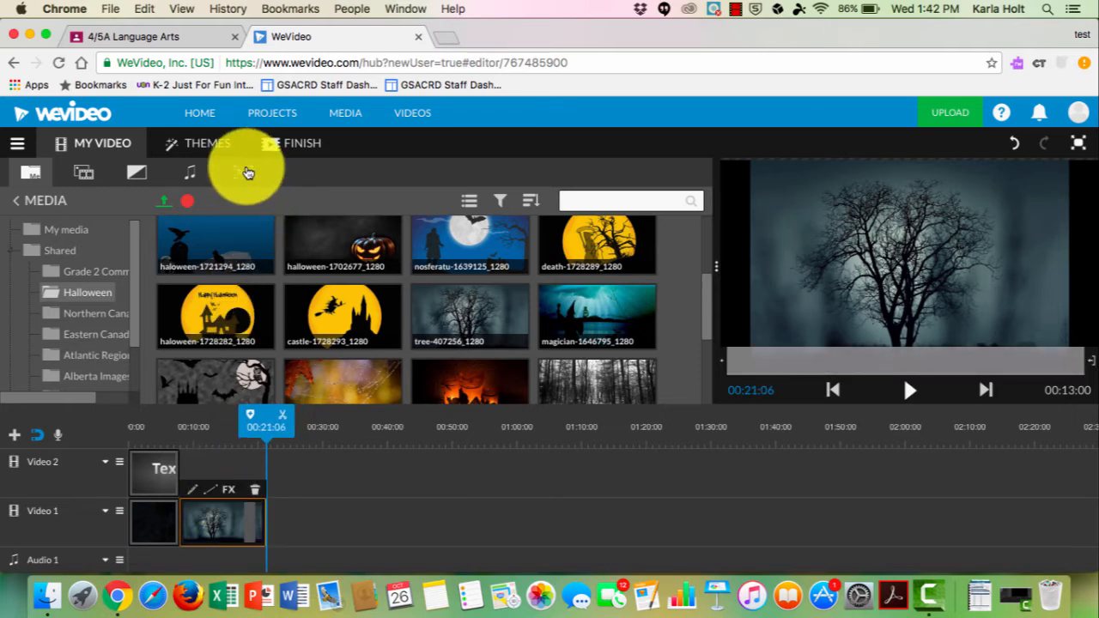
Place a Text graphic on Video 2 above the tree image, directly after the title, and extend it to the tree clip's end
{"action": "left_click", "coordinate": [245, 173]}
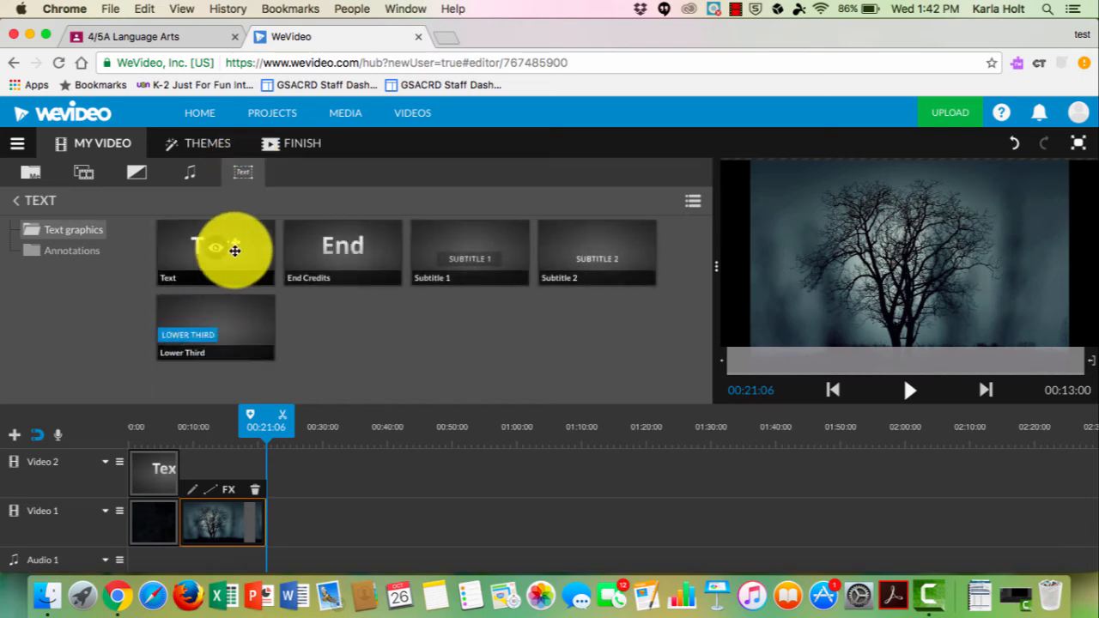
{"action": "left_click_drag", "start_coordinate": [240, 248], "coordinate": [206, 468]}
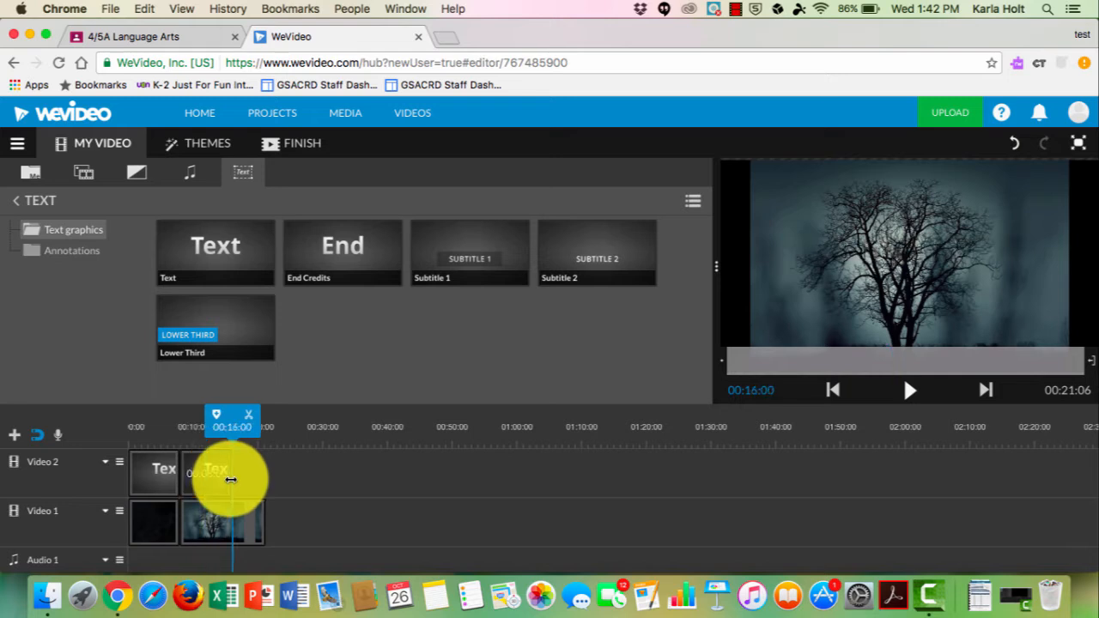
{"action": "left_click", "coordinate": [264, 483]}
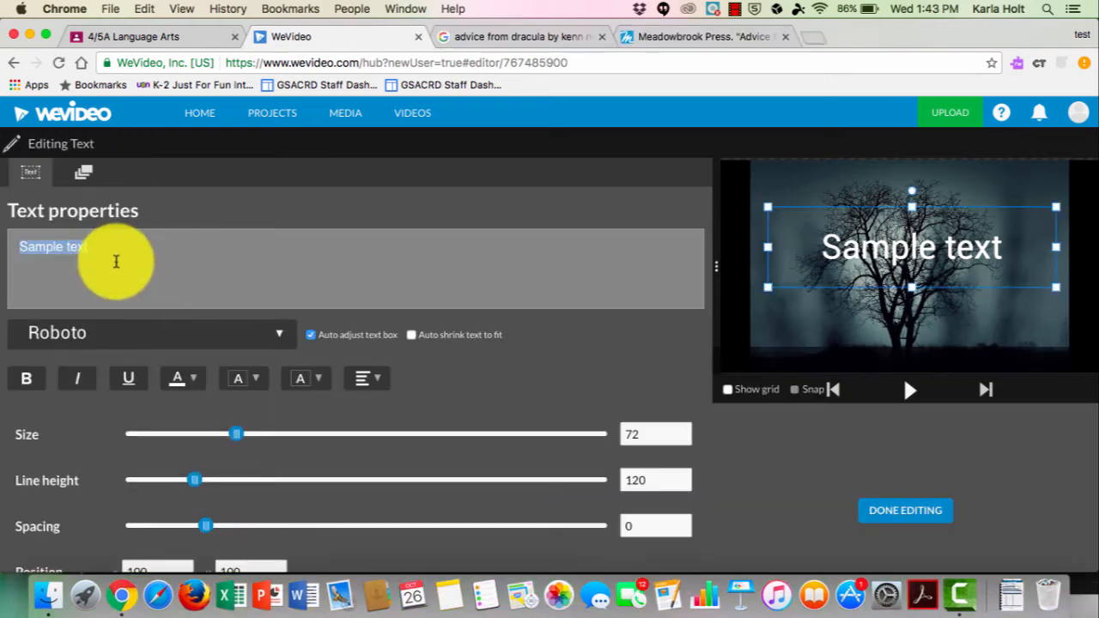
Replace the sample text over the tree image with "Don't ever dine with Frankenstein", shift the text box slightly upward, and finish editing
{"action": "left_click", "coordinate": [115, 258]}
{"action": "left_click_drag", "start_coordinate": [115, 257], "coordinate": [20, 251]}
{"action": "type", "text": "D"}
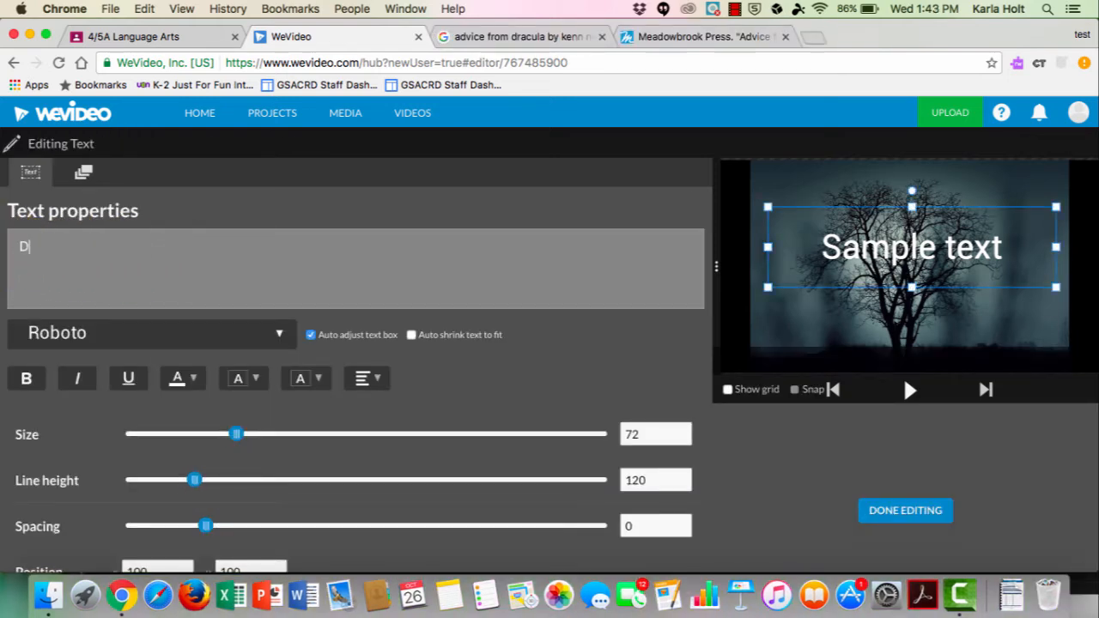
{"action": "type", "text": "on't ever dine w"}
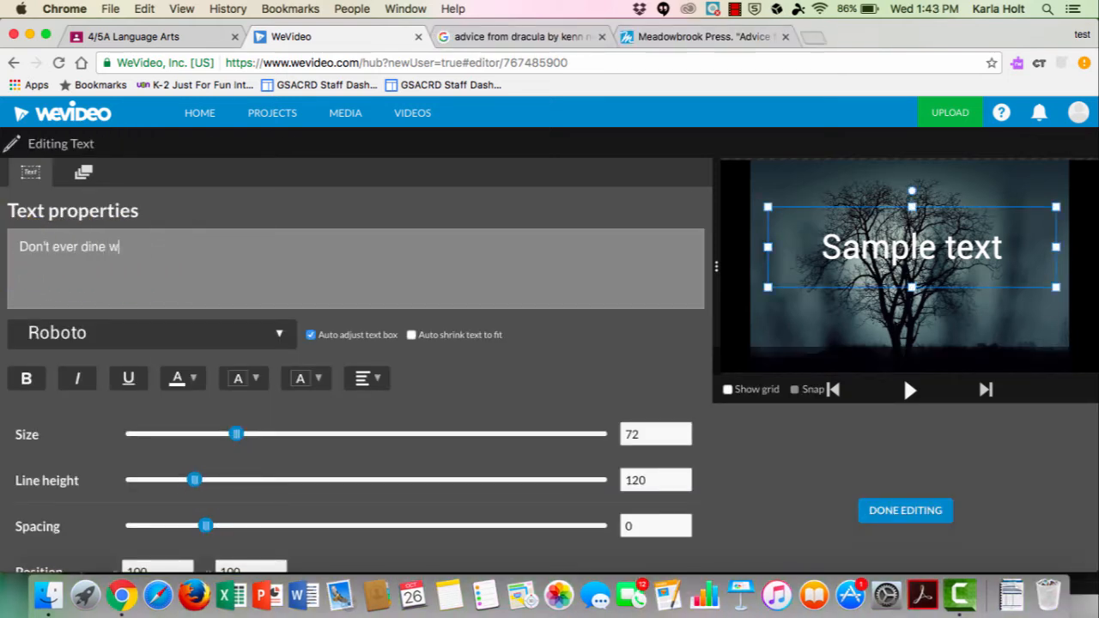
{"action": "type", "text": "ith"}
{"action": "key", "text": "BackSpace"}
{"action": "key", "text": "BackSpace"}
{"action": "type", "text": "ith F"}
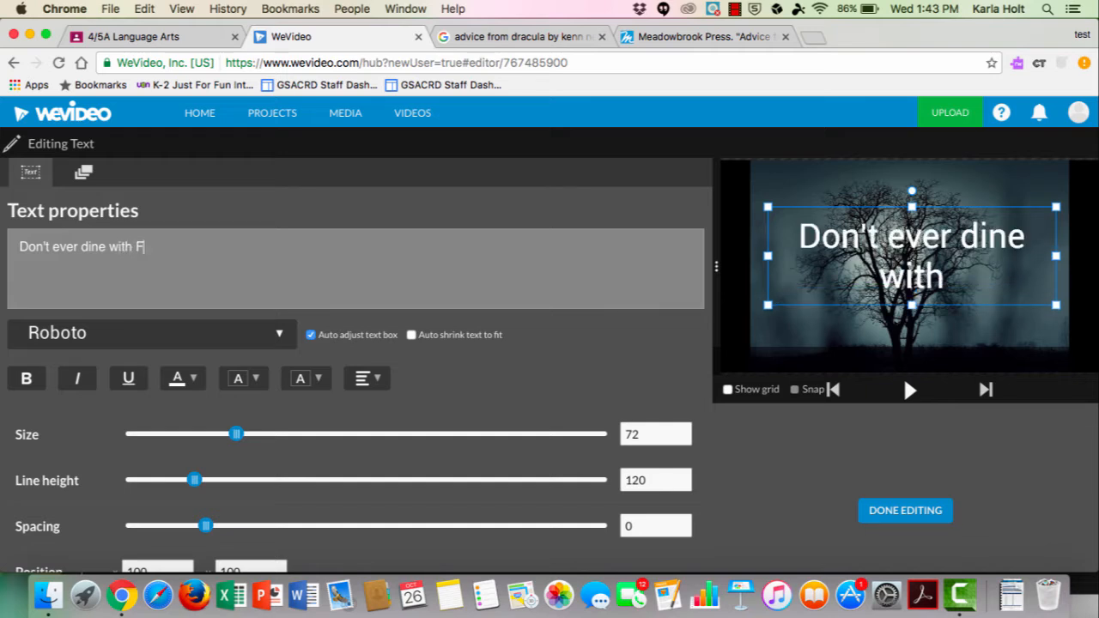
{"action": "type", "text": "rankenst"}
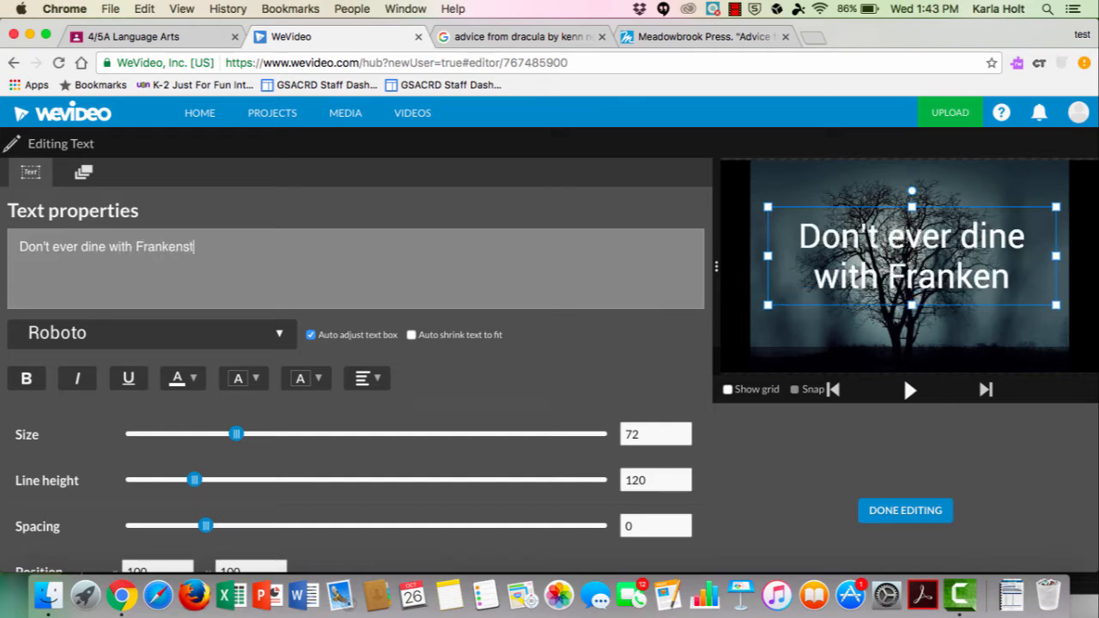
{"action": "type", "text": "ein"}
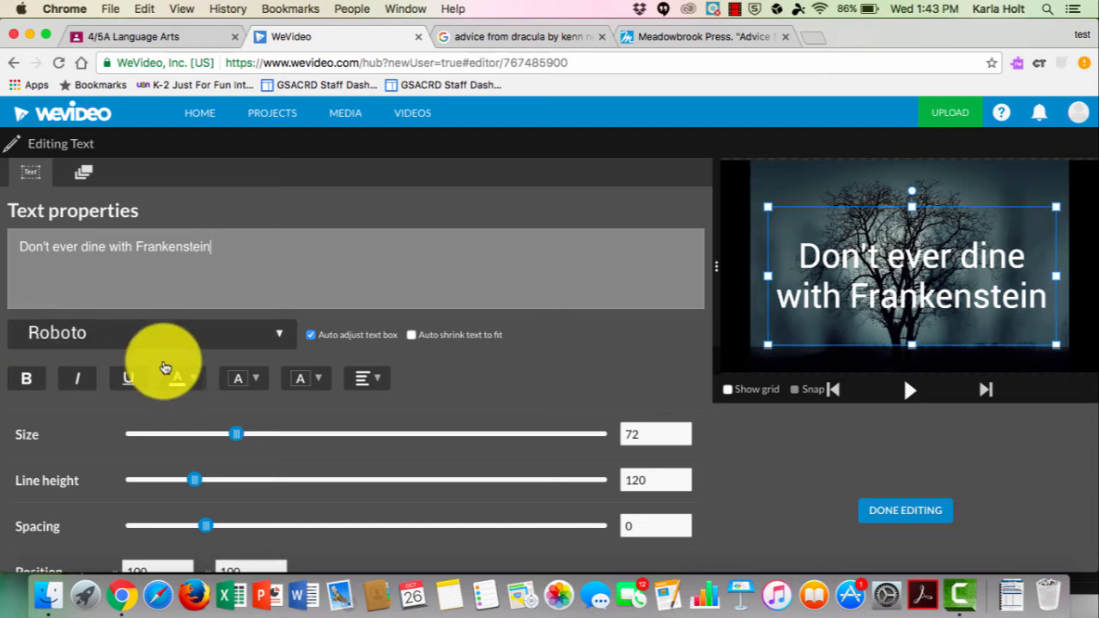
{"action": "left_click_drag", "start_coordinate": [1005, 211], "coordinate": [1002, 192]}
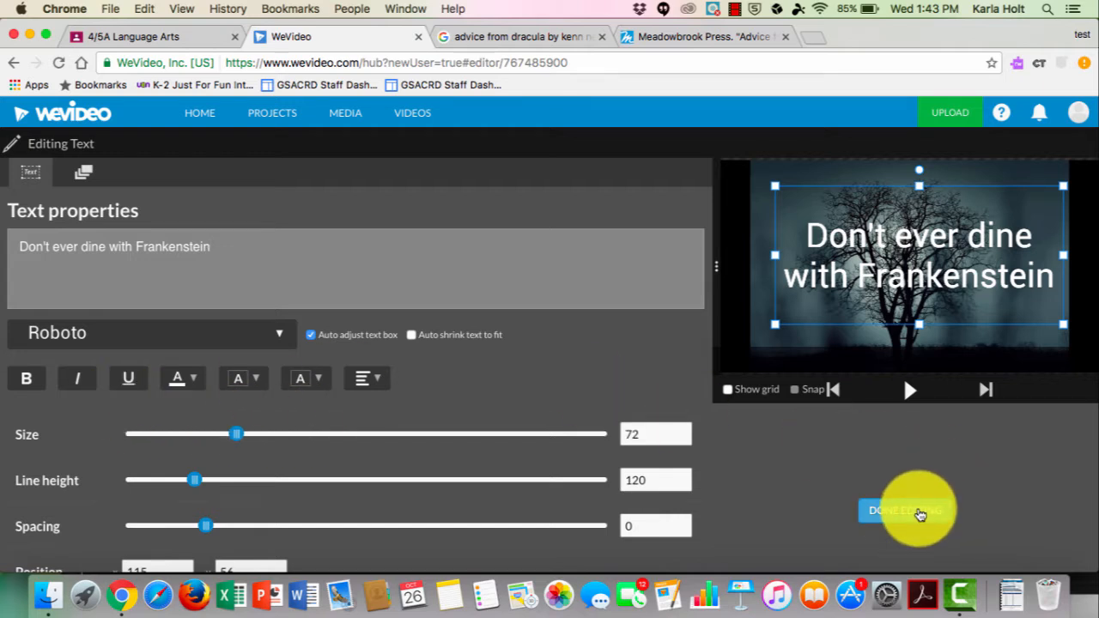
{"action": "left_click", "coordinate": [906, 510]}
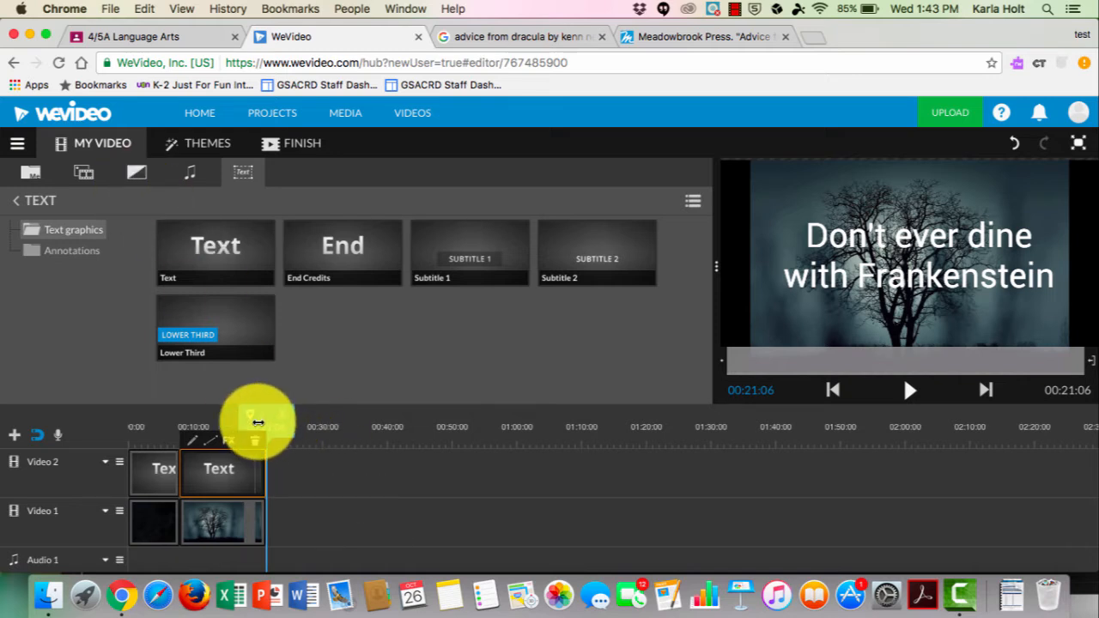
Play back the tree section from about 00:07:20 to check how long the poem line stays on screen
{"action": "left_click_drag", "start_coordinate": [265, 421], "coordinate": [178, 422]}
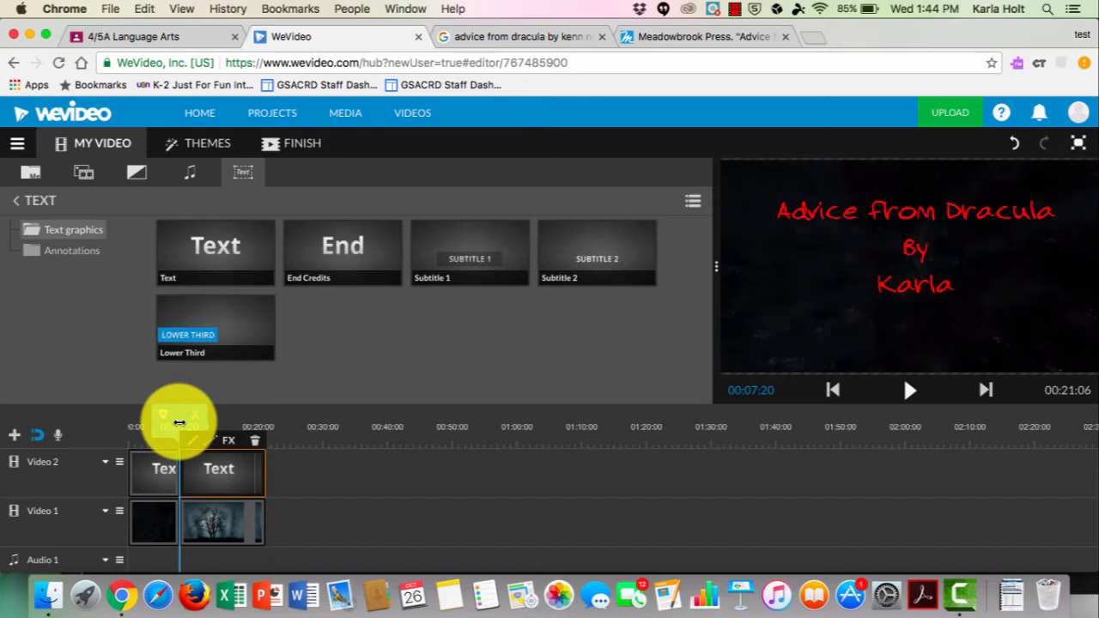
{"action": "key", "text": "space"}
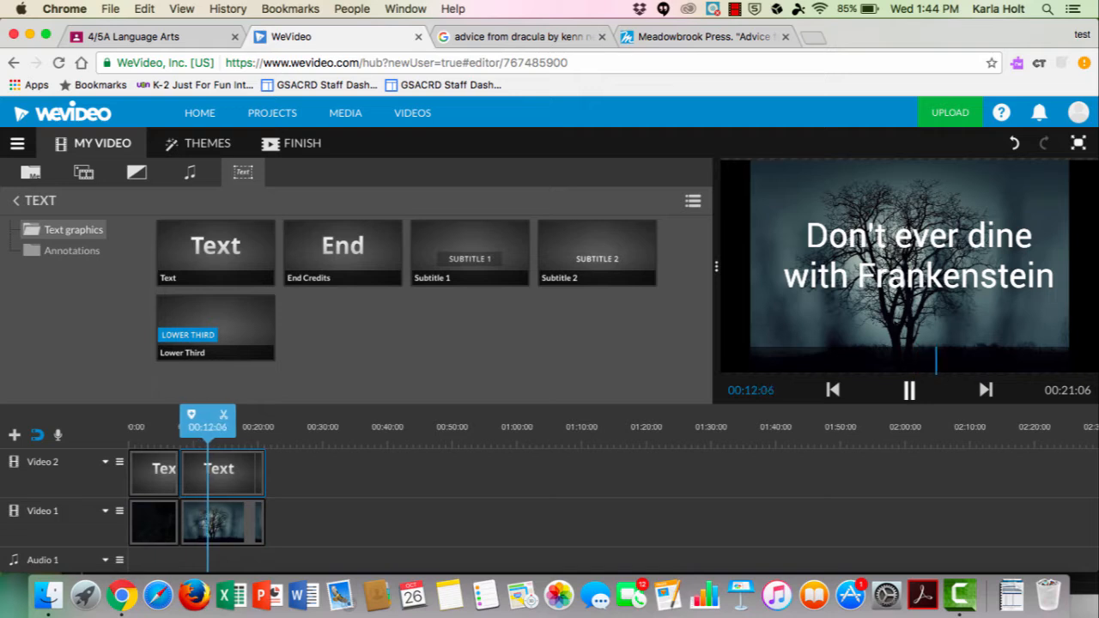
{"action": "left_click", "coordinate": [905, 379]}
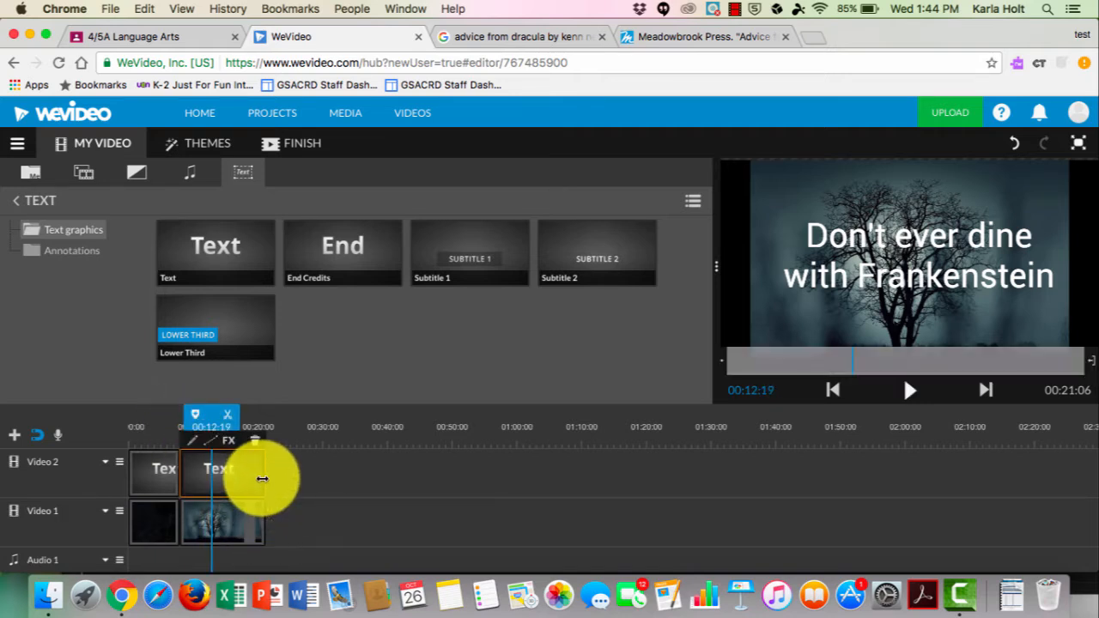
Shorten the poem text on Video 2 and the tree image on Video 1 so both end at 00:17:01
{"action": "left_click_drag", "start_coordinate": [268, 473], "coordinate": [234, 478]}
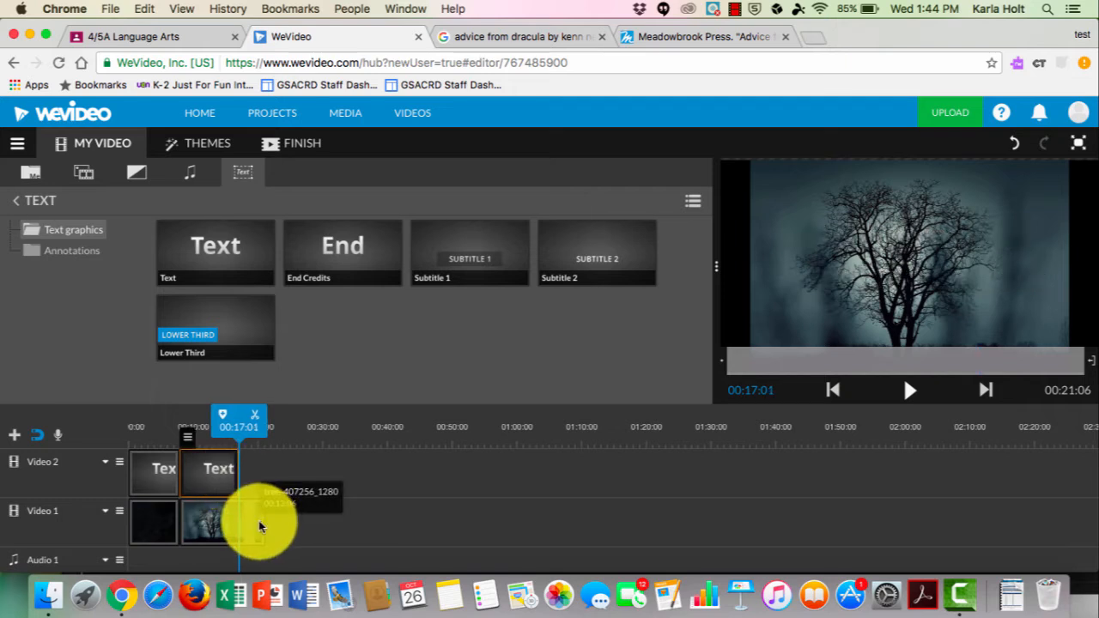
{"action": "left_click", "coordinate": [260, 525]}
{"action": "left_click_drag", "start_coordinate": [266, 530], "coordinate": [238, 527]}
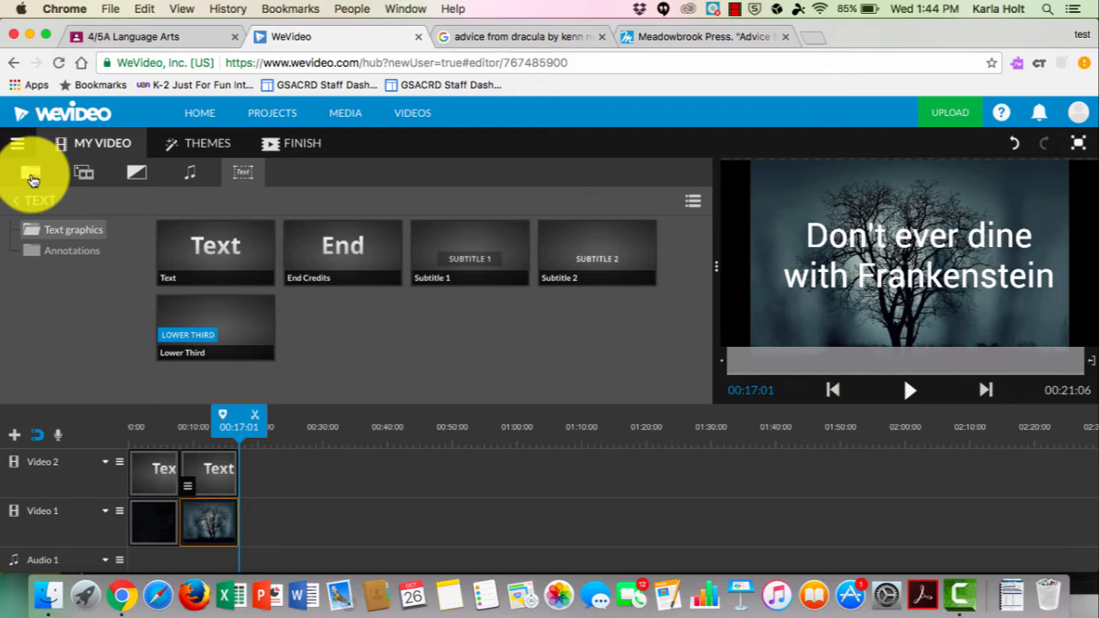
Place the nosferatu-1639125_1280 image from the shared Halloween media folder on Video 1, directly after the tree clip
{"action": "left_click", "coordinate": [30, 176]}
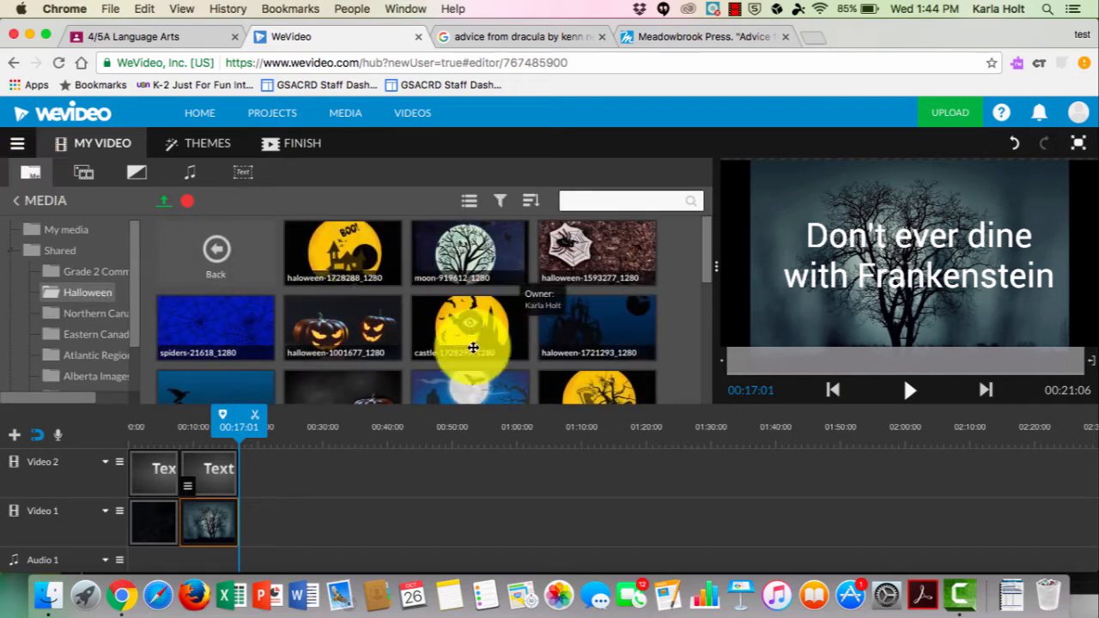
{"action": "scroll", "coordinate": [605, 273], "scroll_direction": "down", "scroll_amount": 2}
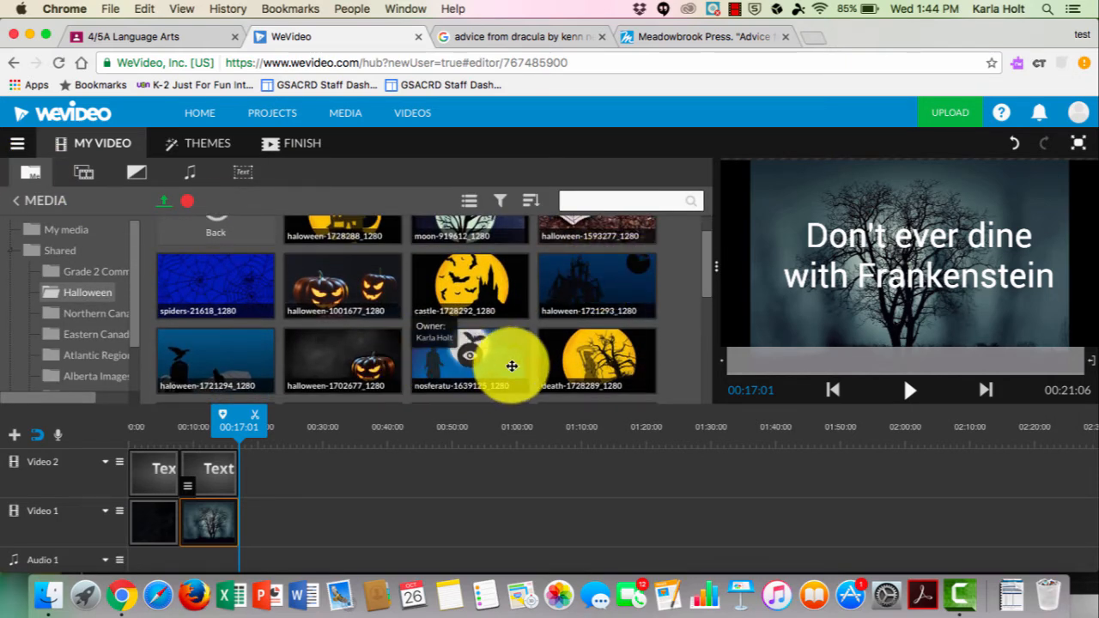
{"action": "left_click", "coordinate": [505, 363]}
{"action": "left_click_drag", "start_coordinate": [505, 363], "coordinate": [300, 527]}
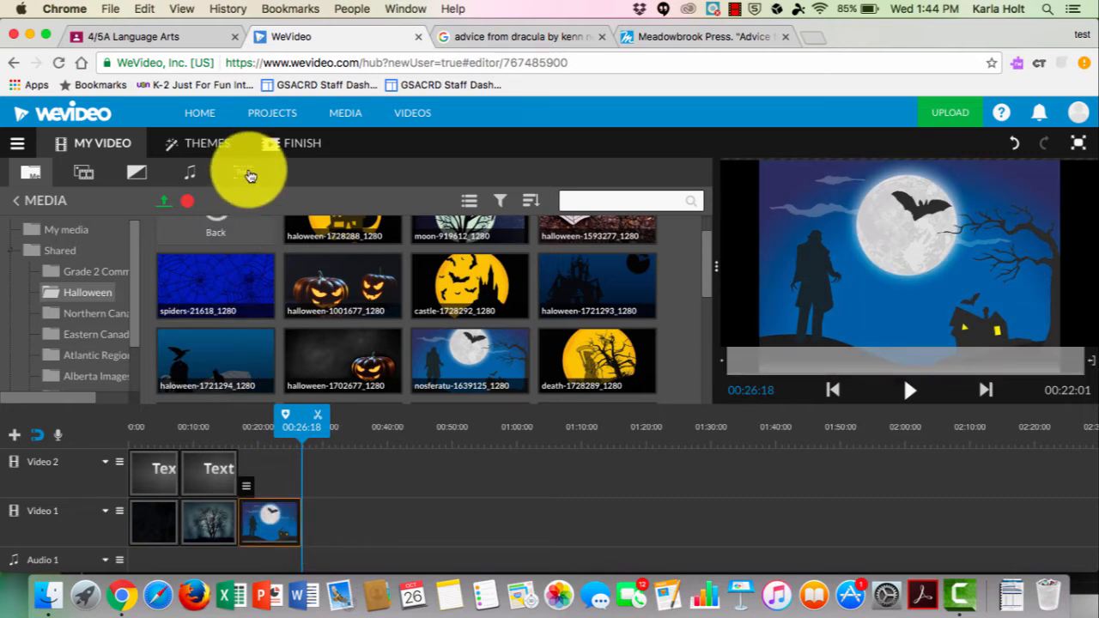
Place a Text graphic on Video 2 above the nosferatu image, directly after the previous poem text
{"action": "left_click", "coordinate": [244, 173]}
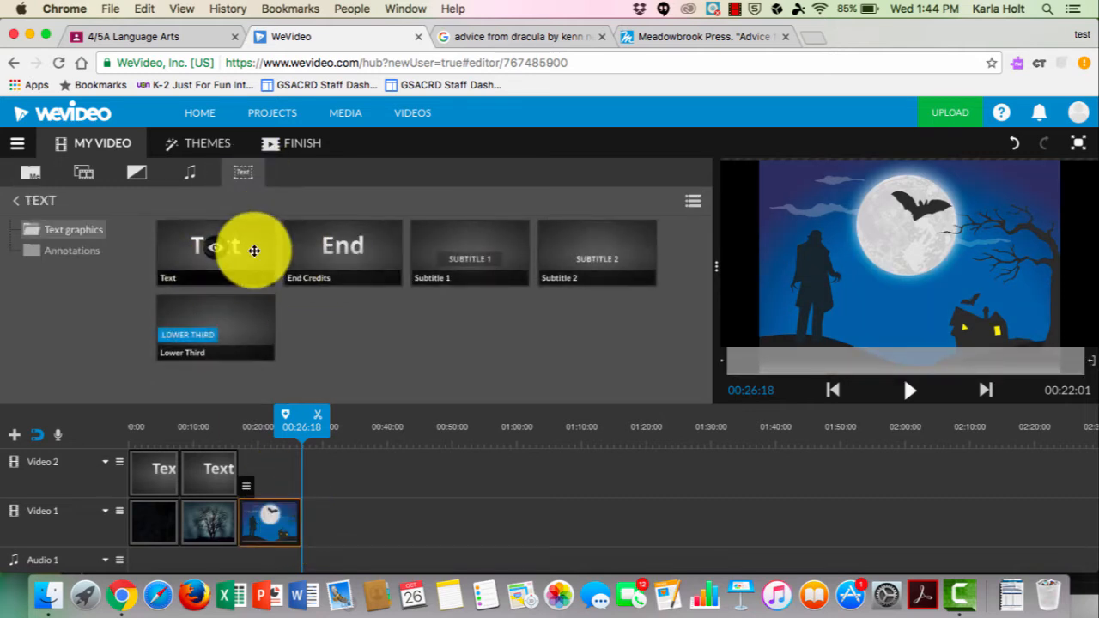
{"action": "left_click_drag", "start_coordinate": [254, 251], "coordinate": [300, 478]}
{"action": "left_click", "coordinate": [275, 470]}
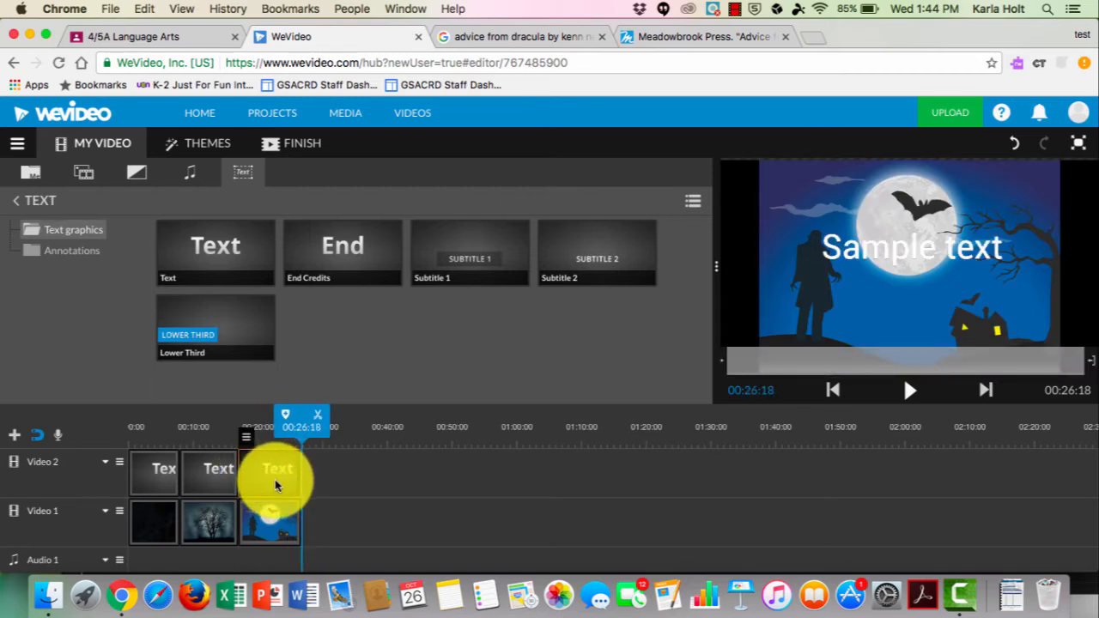
{"action": "double_click", "coordinate": [275, 485]}
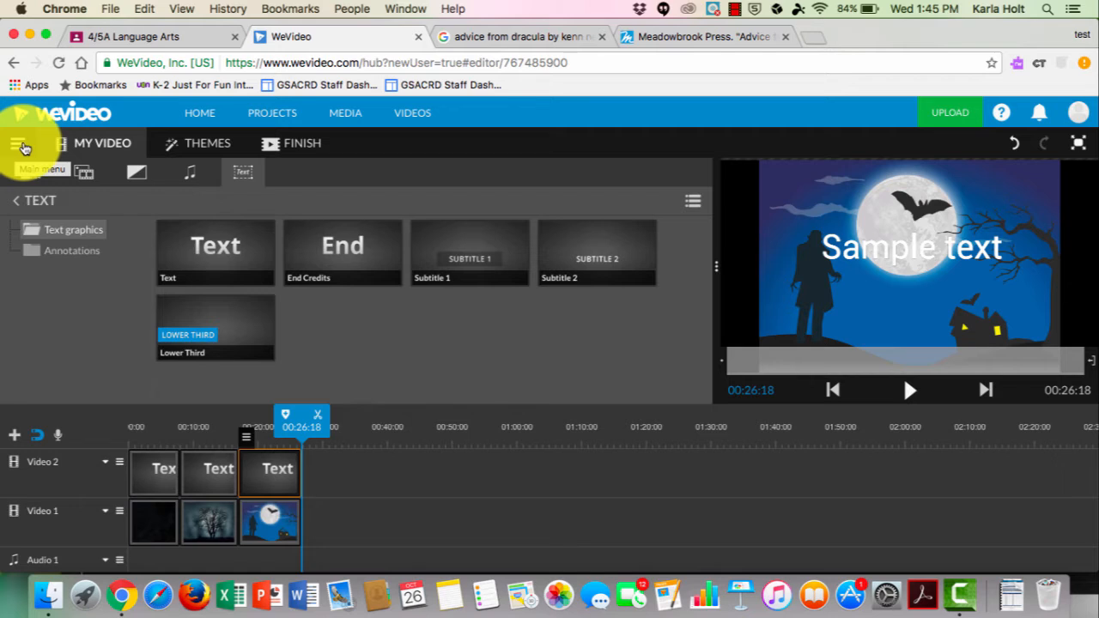
Save the video project
{"action": "left_click", "coordinate": [19, 147]}
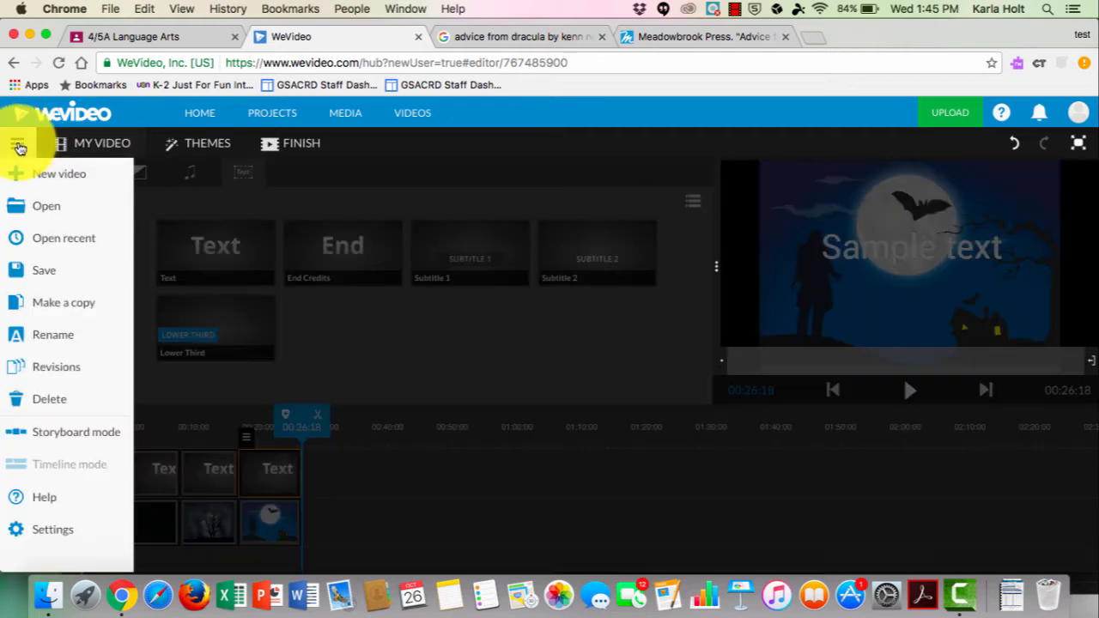
{"action": "left_click", "coordinate": [43, 271]}
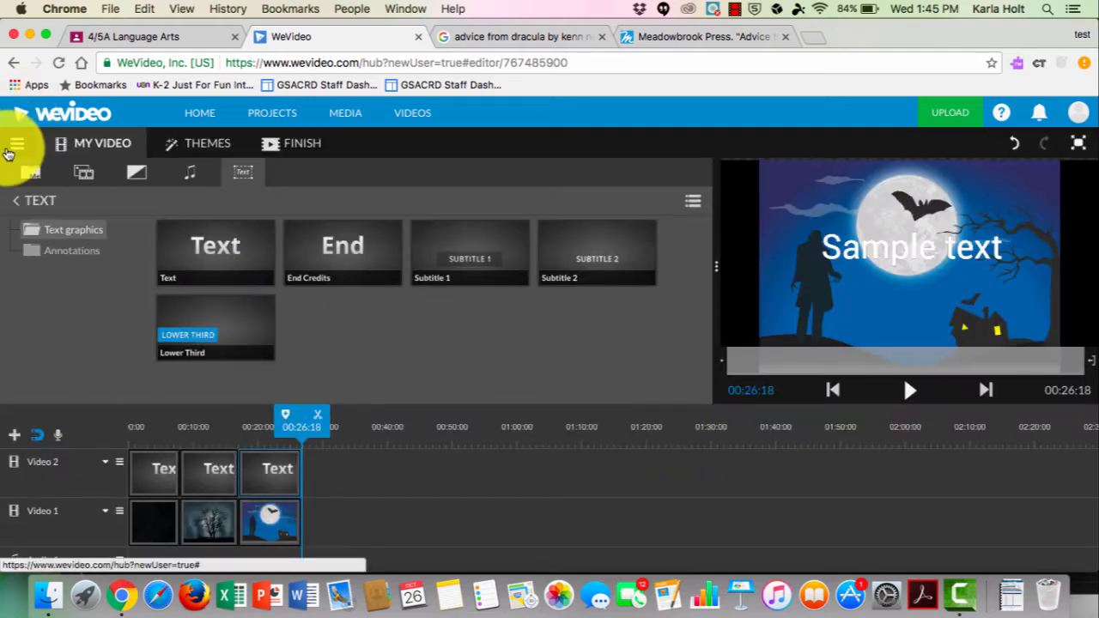
{"action": "left_click", "coordinate": [18, 144]}
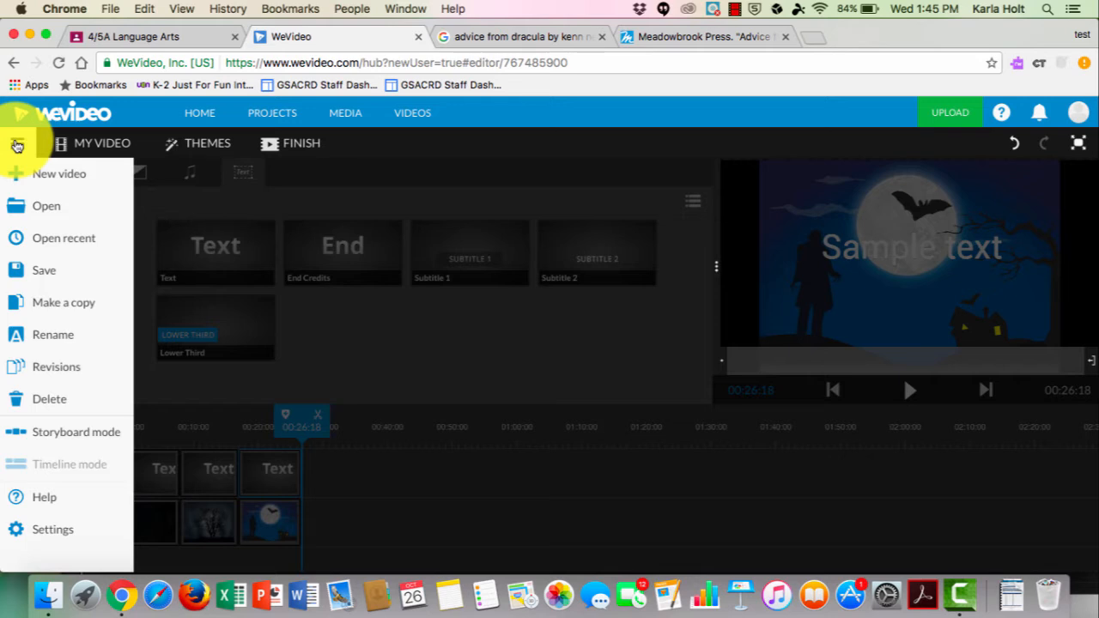
{"action": "left_click", "coordinate": [17, 144]}
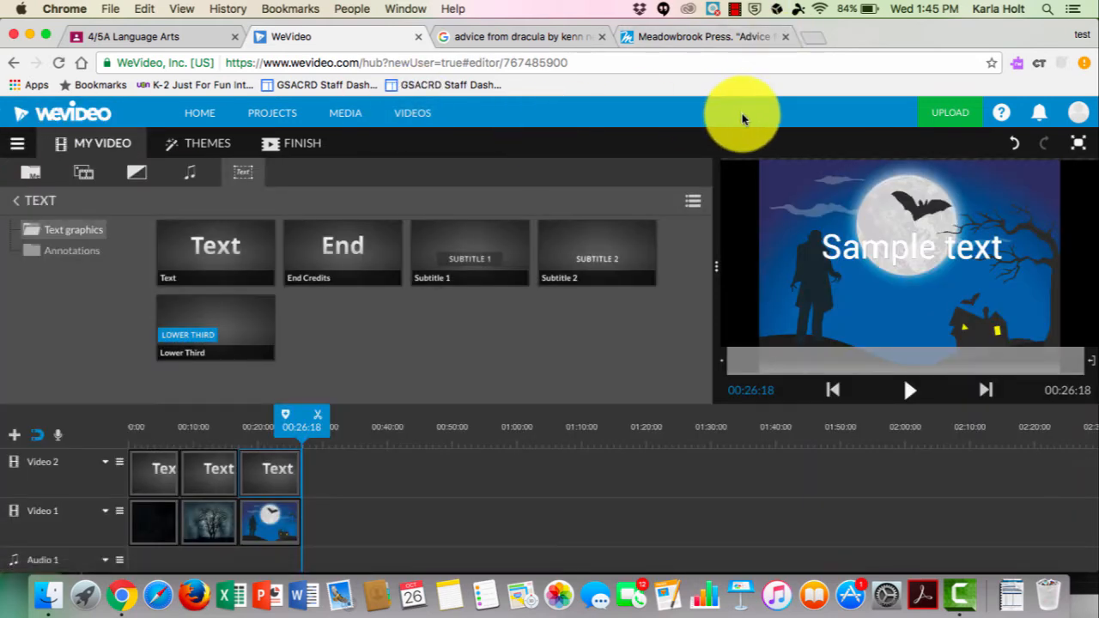
Search Google for "snake" in a new browser tab and show the image results
{"action": "left_click", "coordinate": [811, 38]}
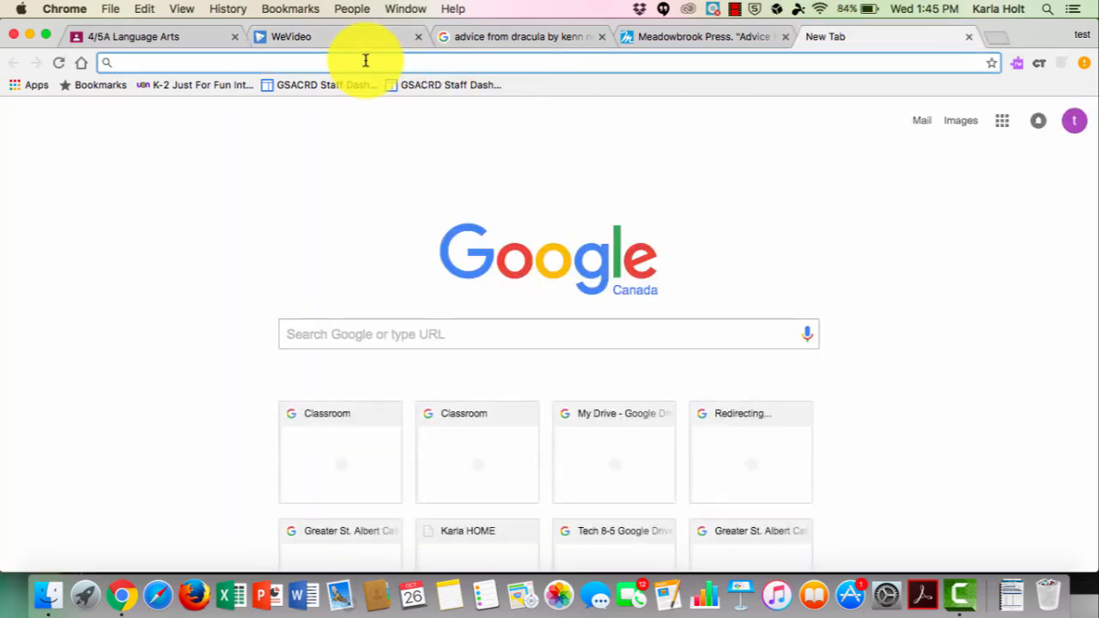
{"action": "type", "text": "snake"}
{"action": "key", "text": "Return"}
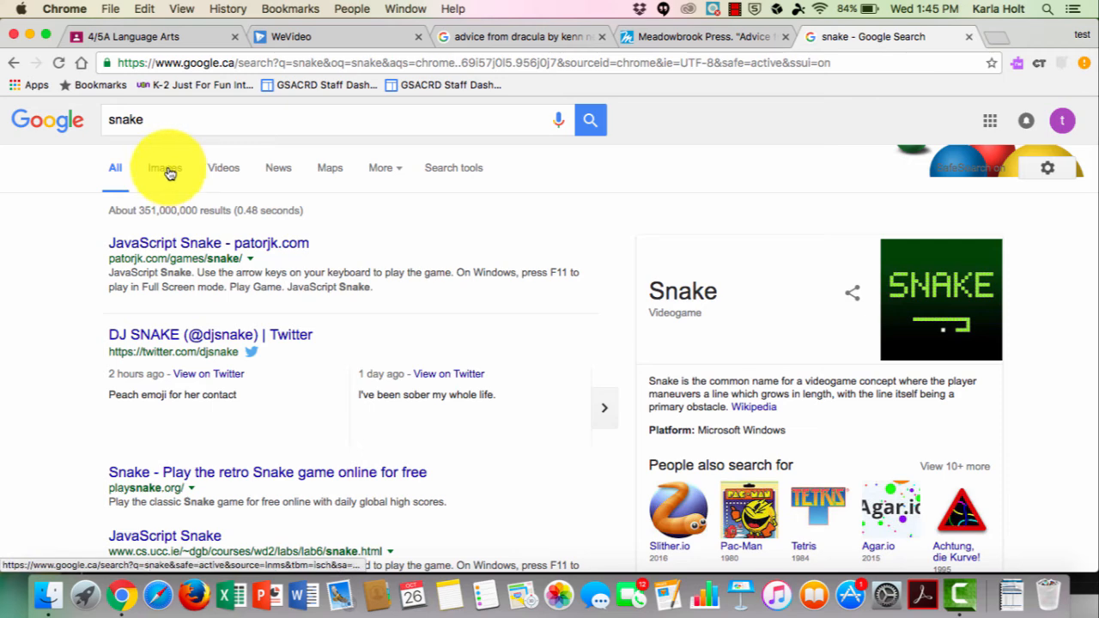
{"action": "left_click", "coordinate": [167, 173]}
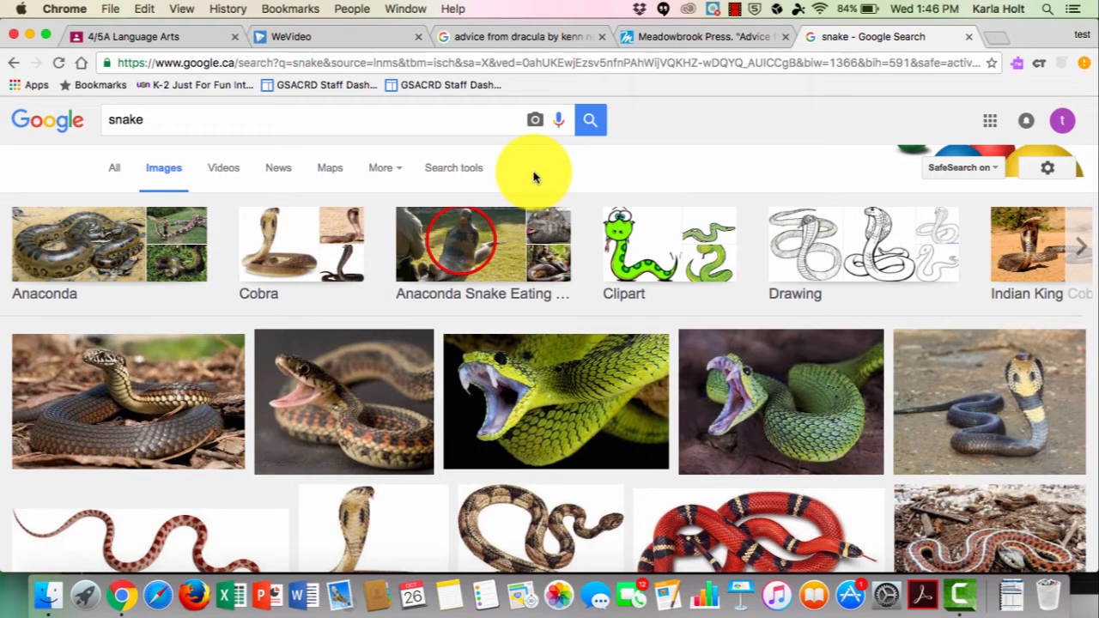
{"action": "left_click", "coordinate": [167, 168]}
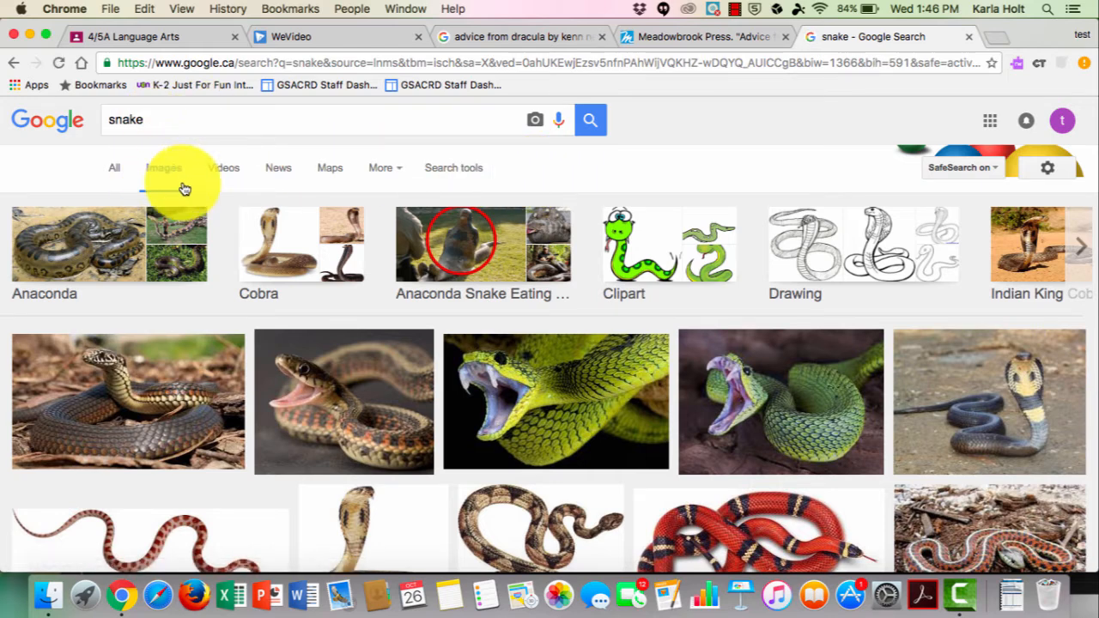
Filter the snake image results by usage rights to Labeled for reuse
{"action": "left_click", "coordinate": [454, 168]}
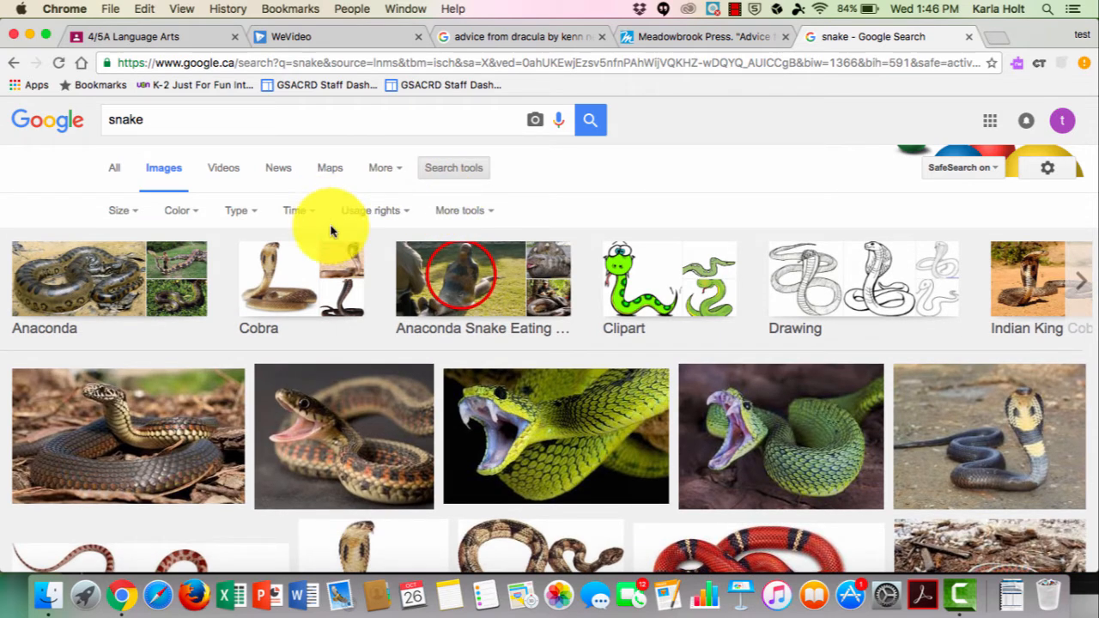
{"action": "left_click", "coordinate": [406, 214]}
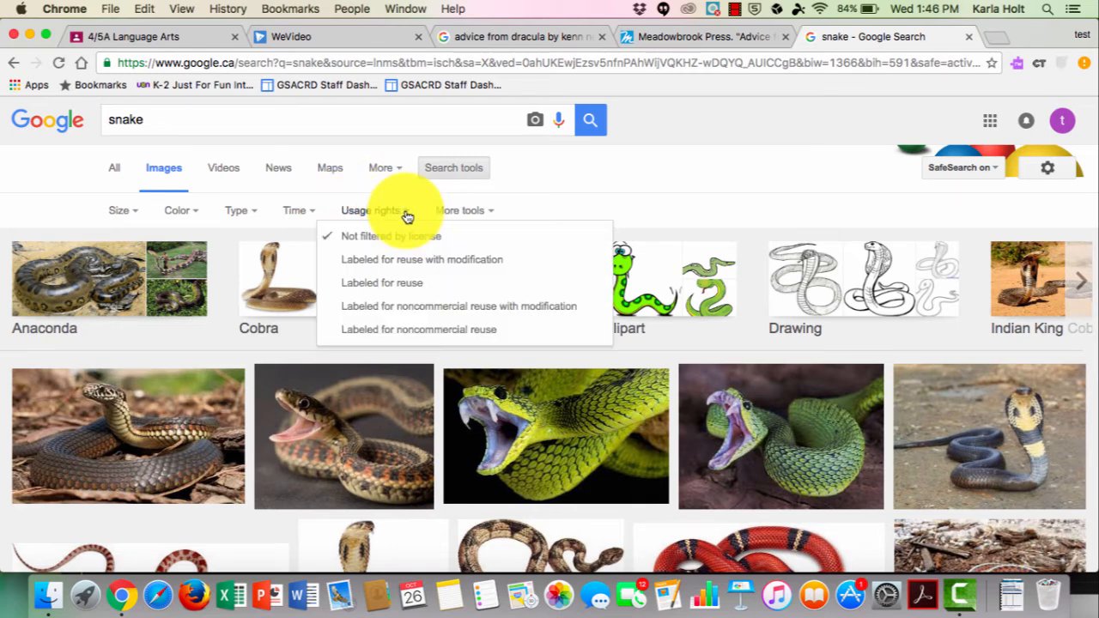
{"action": "left_click", "coordinate": [411, 285]}
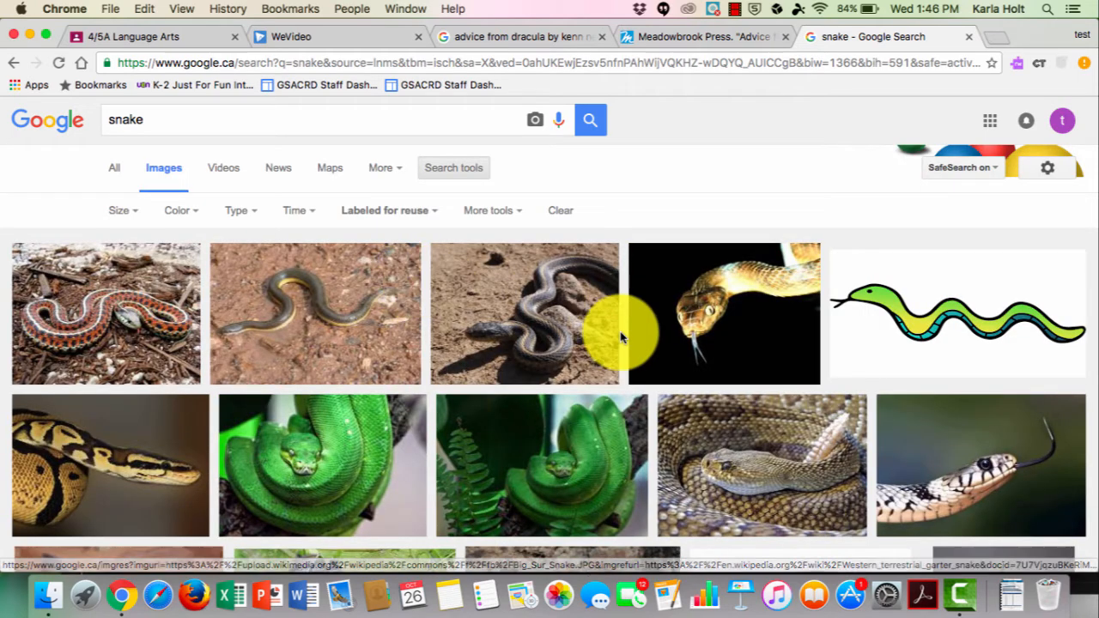
Browse the reusable snake images and select the 643 × 473 brown tree snake photo from en.wikipedia.org
{"action": "scroll", "coordinate": [624, 327], "scroll_direction": "down", "scroll_amount": 5}
{"action": "scroll", "coordinate": [622, 339], "scroll_direction": "down", "scroll_amount": 10}
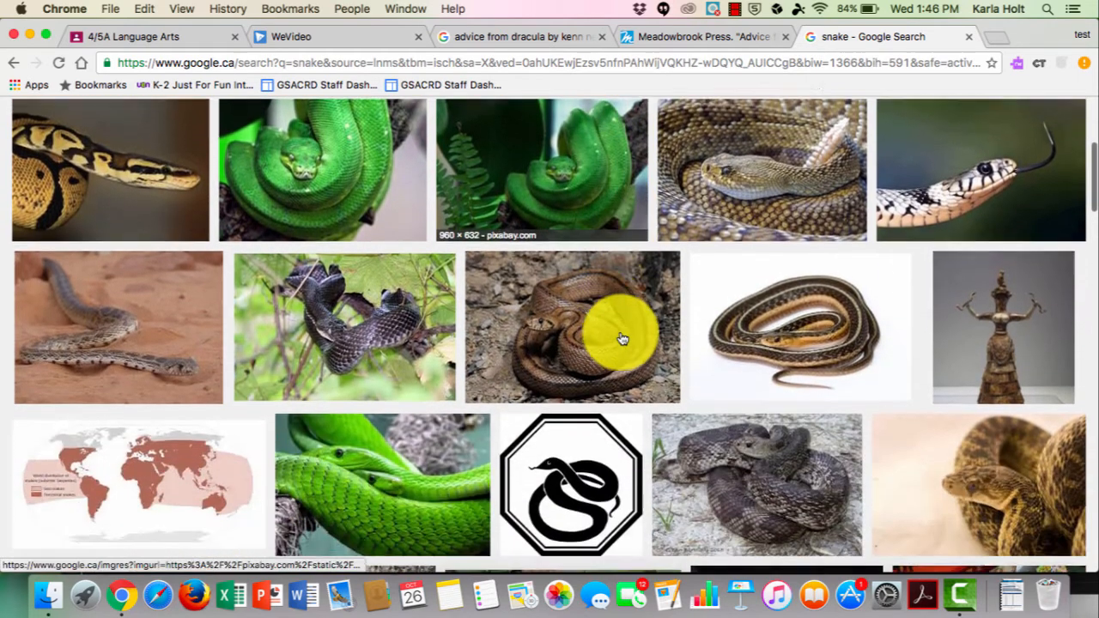
{"action": "scroll", "coordinate": [623, 340], "scroll_direction": "down", "scroll_amount": 2}
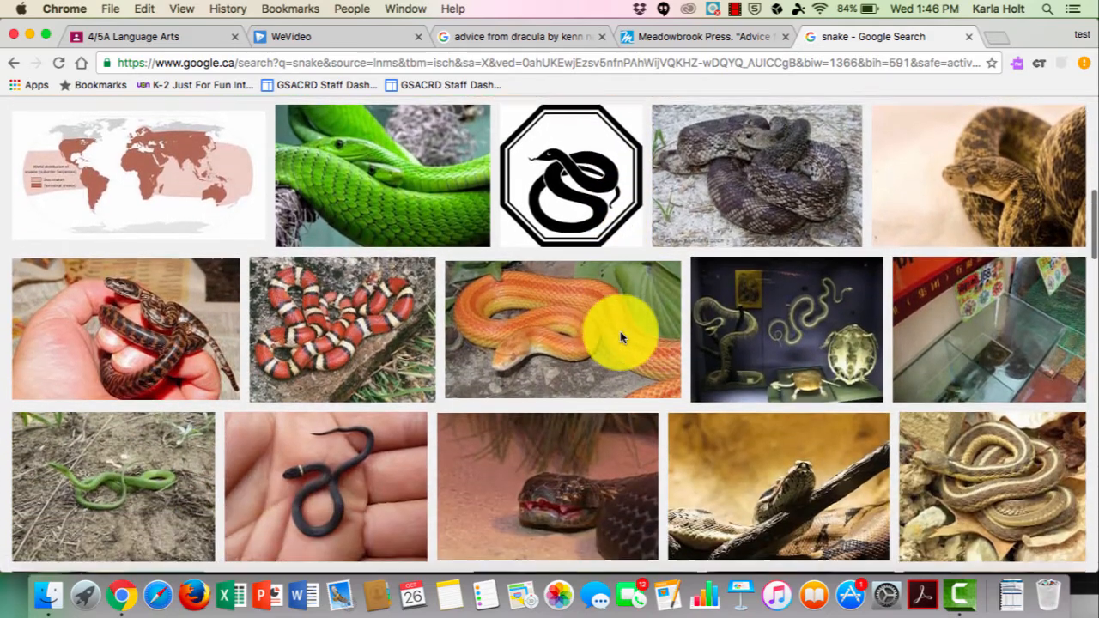
{"action": "scroll", "coordinate": [623, 339], "scroll_direction": "up", "scroll_amount": 5}
{"action": "scroll", "coordinate": [622, 338], "scroll_direction": "up", "scroll_amount": 10}
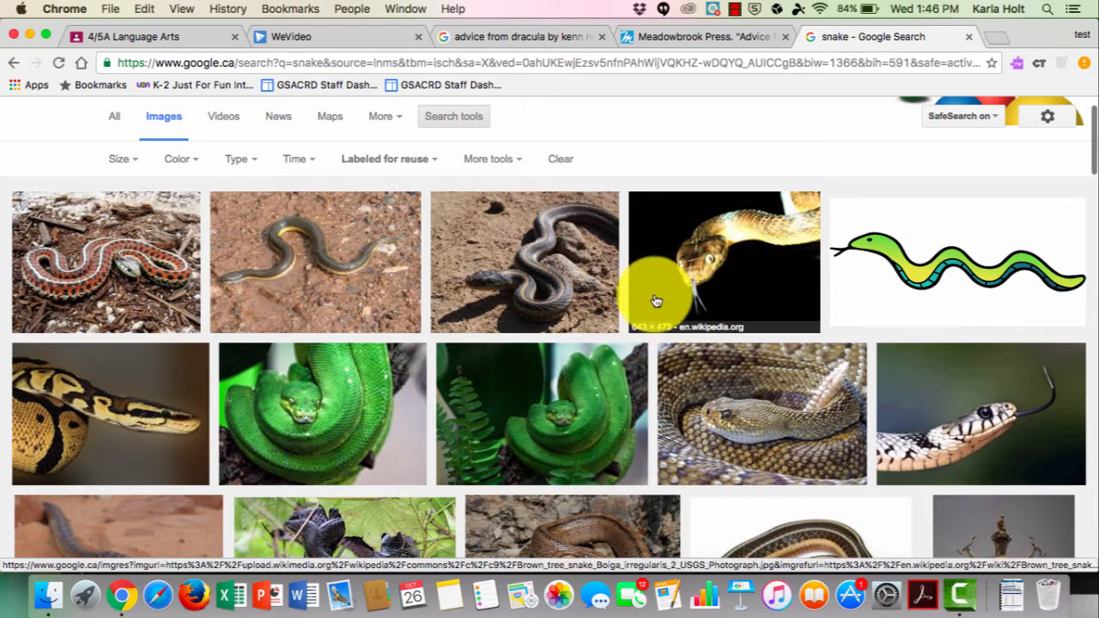
{"action": "left_click", "coordinate": [721, 274]}
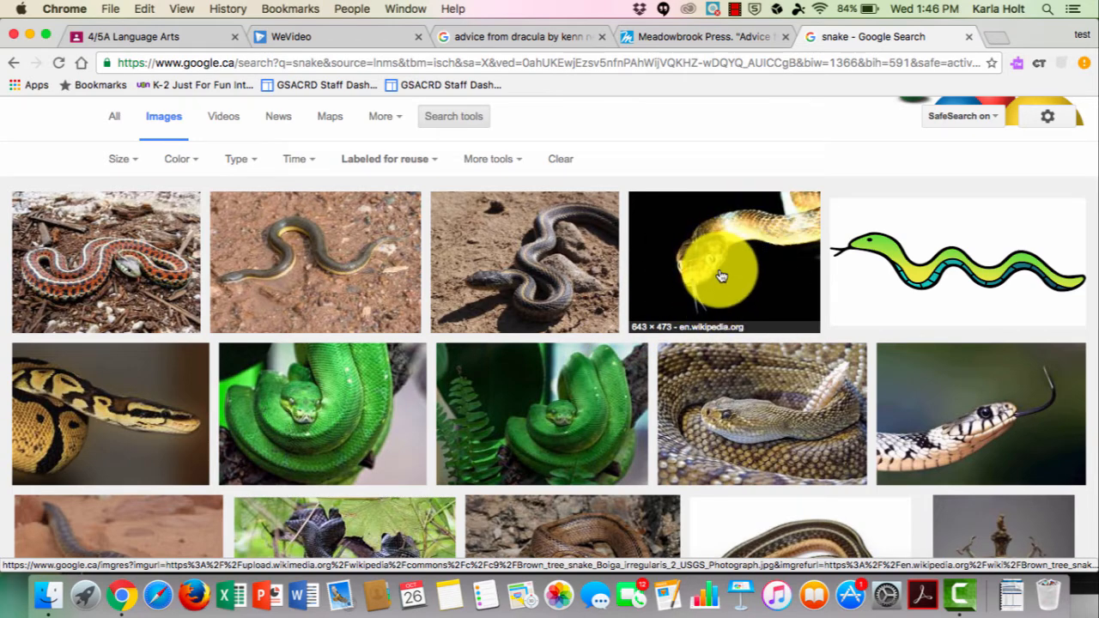
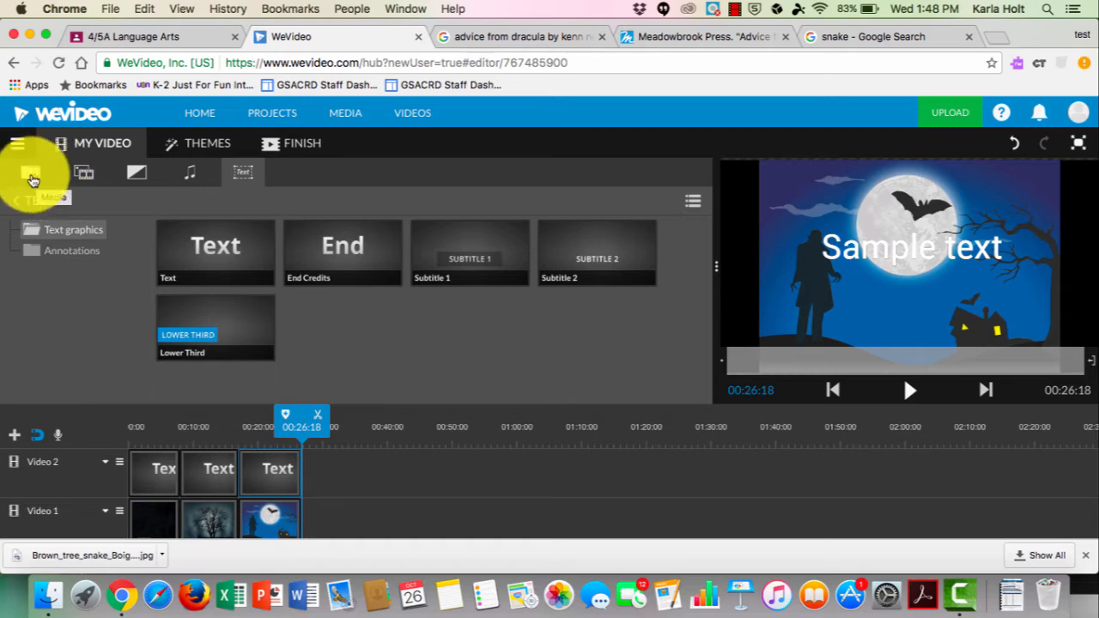
Upload the downloaded brown tree snake photo from the Desktop into the My Media folder
{"action": "left_click", "coordinate": [31, 177]}
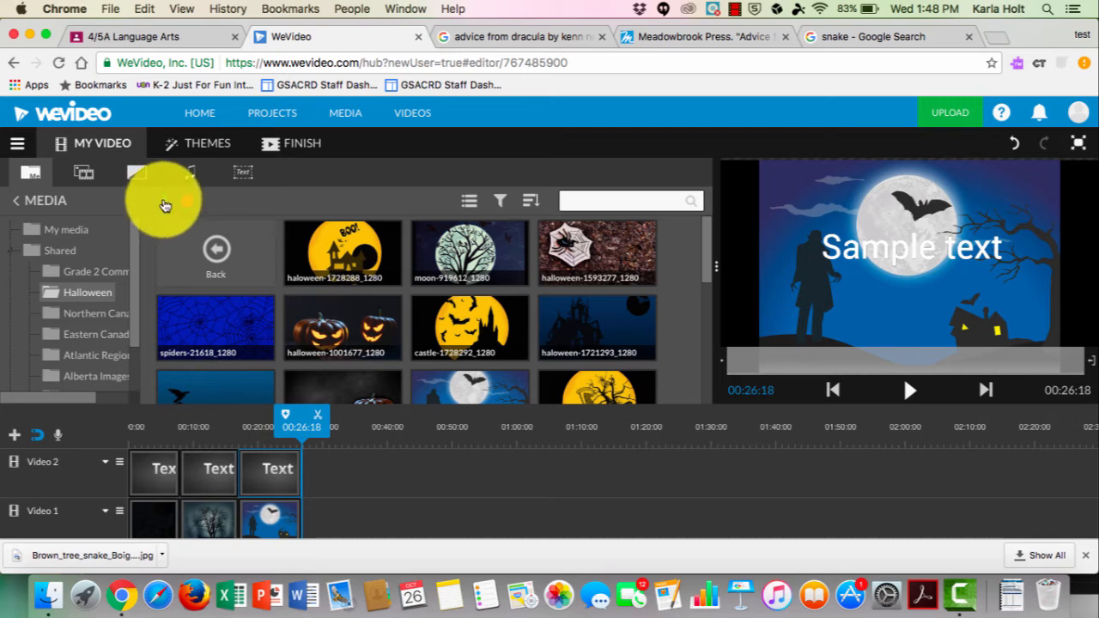
{"action": "left_click", "coordinate": [164, 205]}
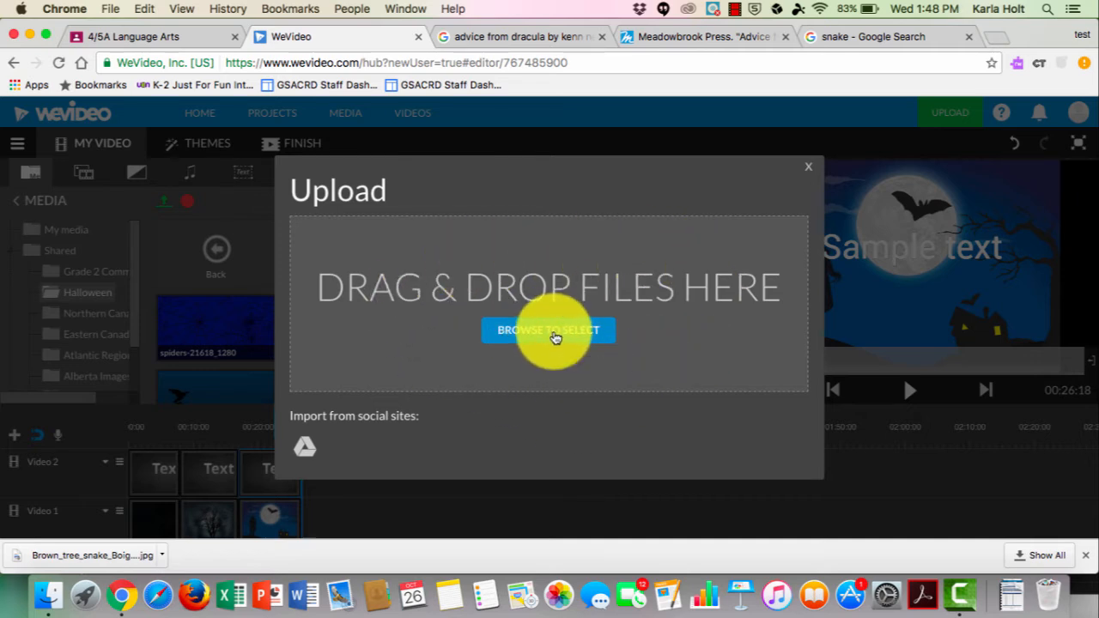
{"action": "left_click", "coordinate": [554, 331]}
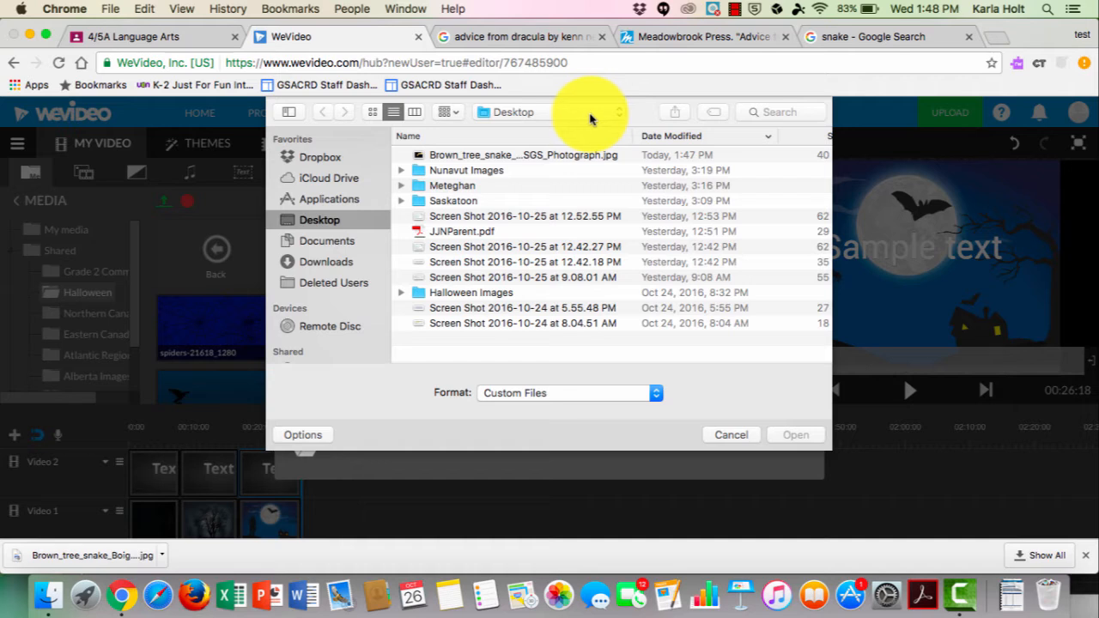
{"action": "left_click", "coordinate": [444, 158]}
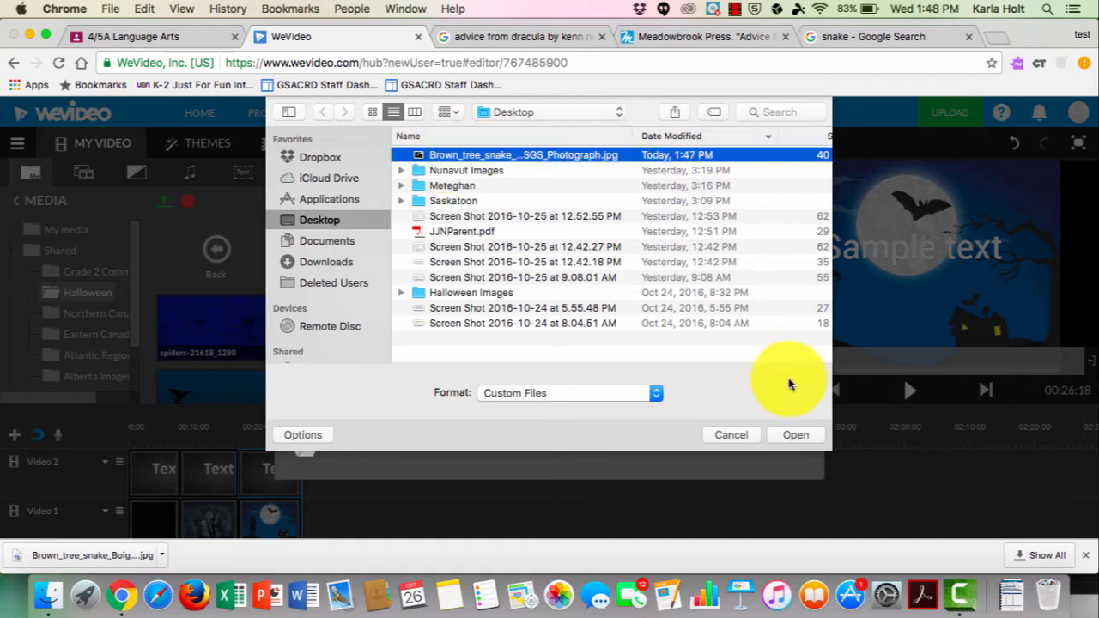
{"action": "left_click", "coordinate": [792, 435]}
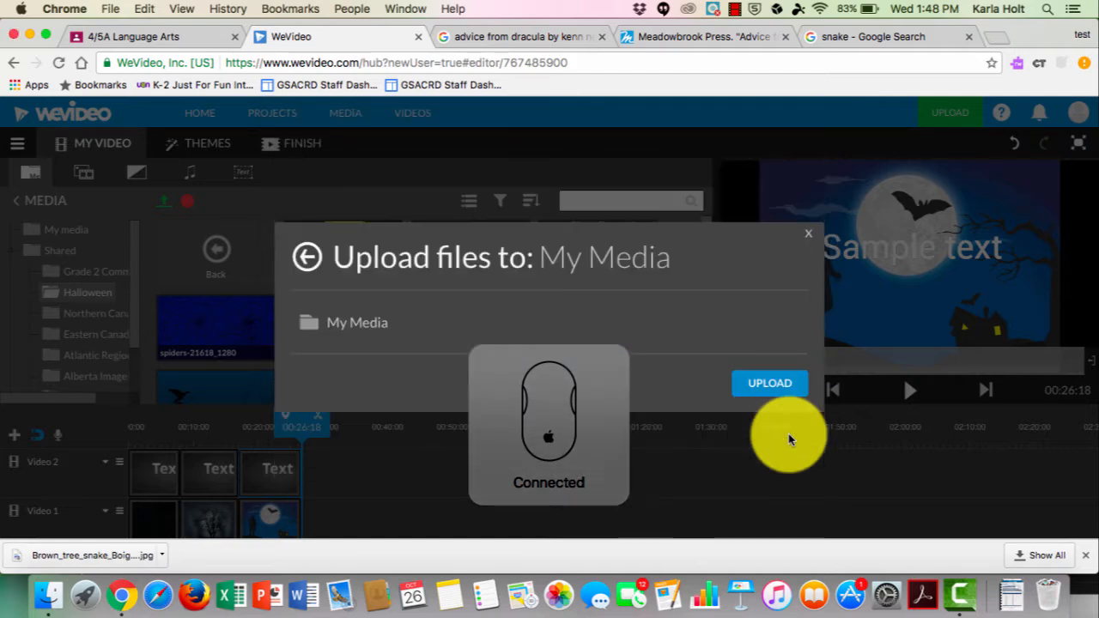
{"action": "left_click", "coordinate": [773, 391]}
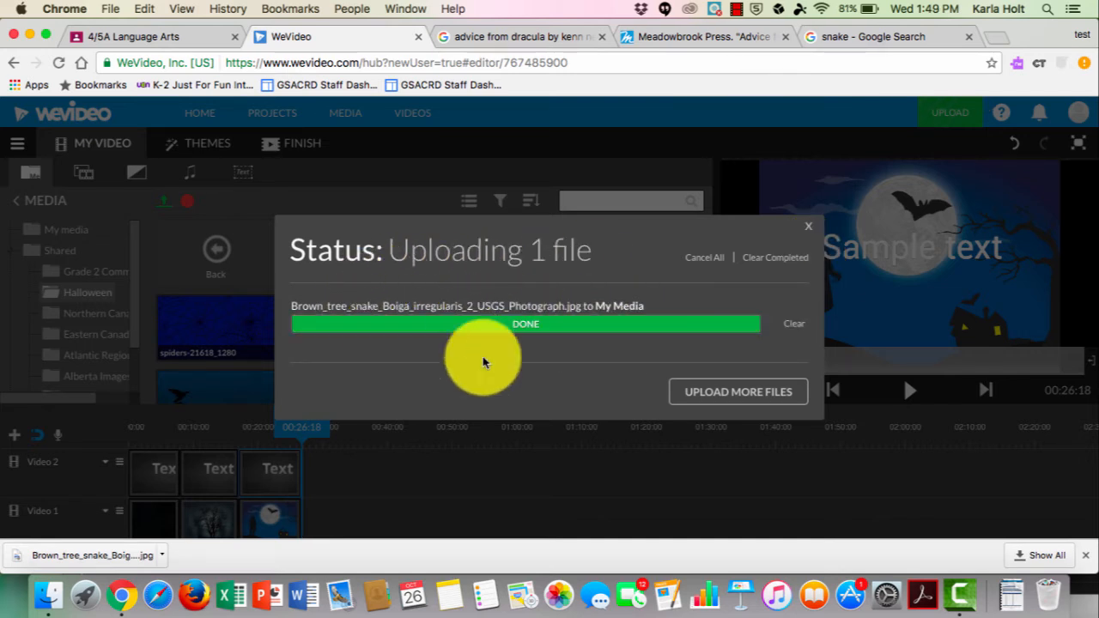
{"action": "left_click", "coordinate": [808, 228]}
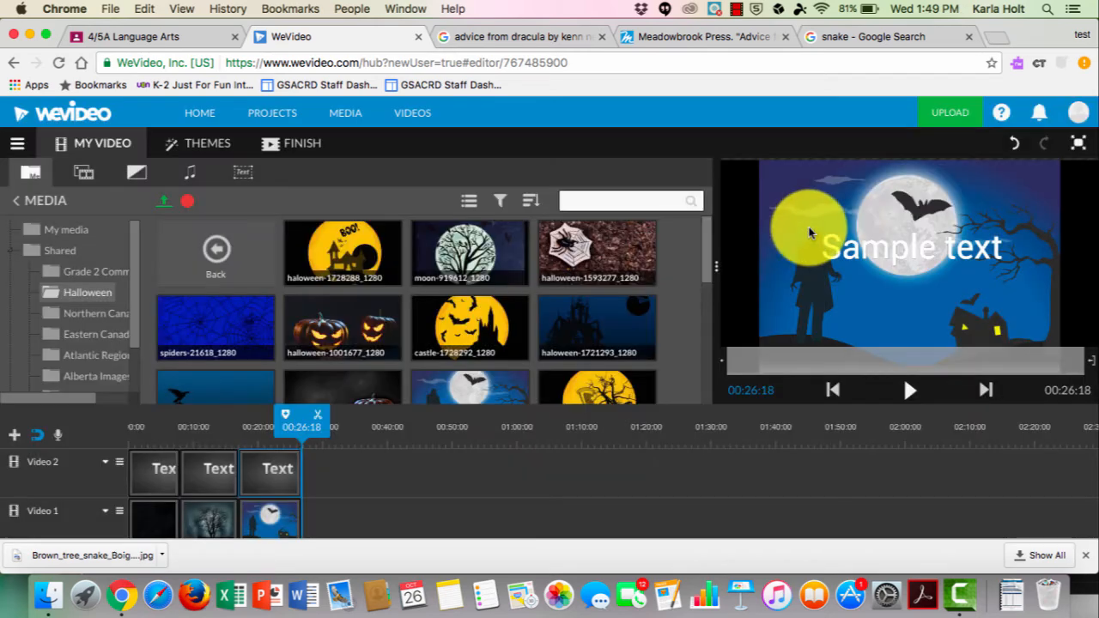
Add the uploaded snake photo after the third image on the Video 1 track and extend it to end at 00:36:17
{"action": "left_click_drag", "start_coordinate": [707, 277], "coordinate": [711, 224]}
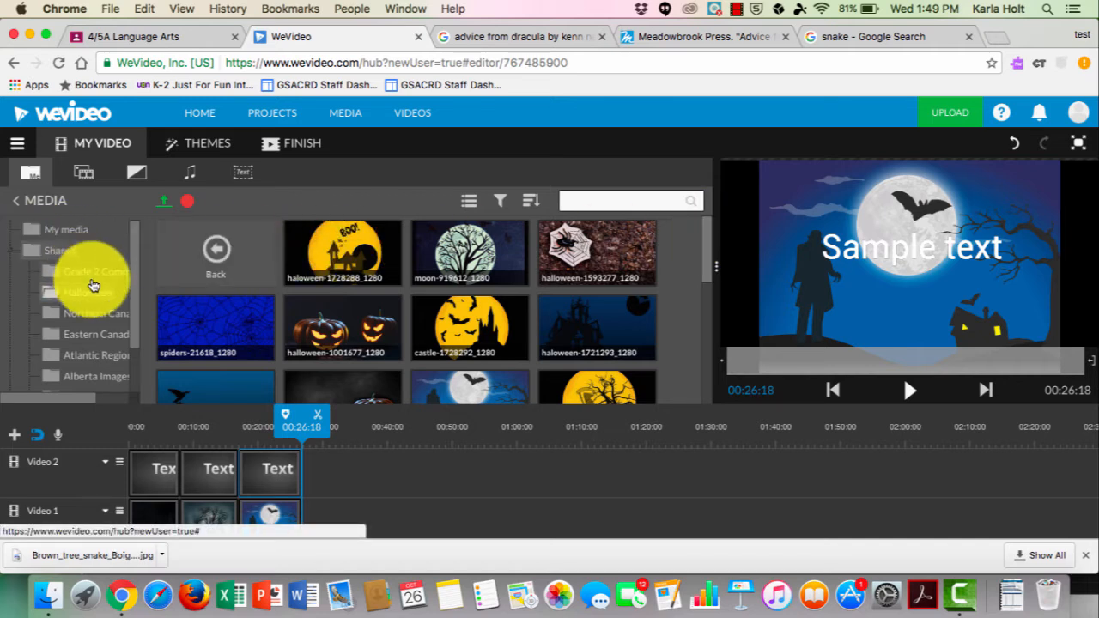
{"action": "left_click", "coordinate": [37, 230]}
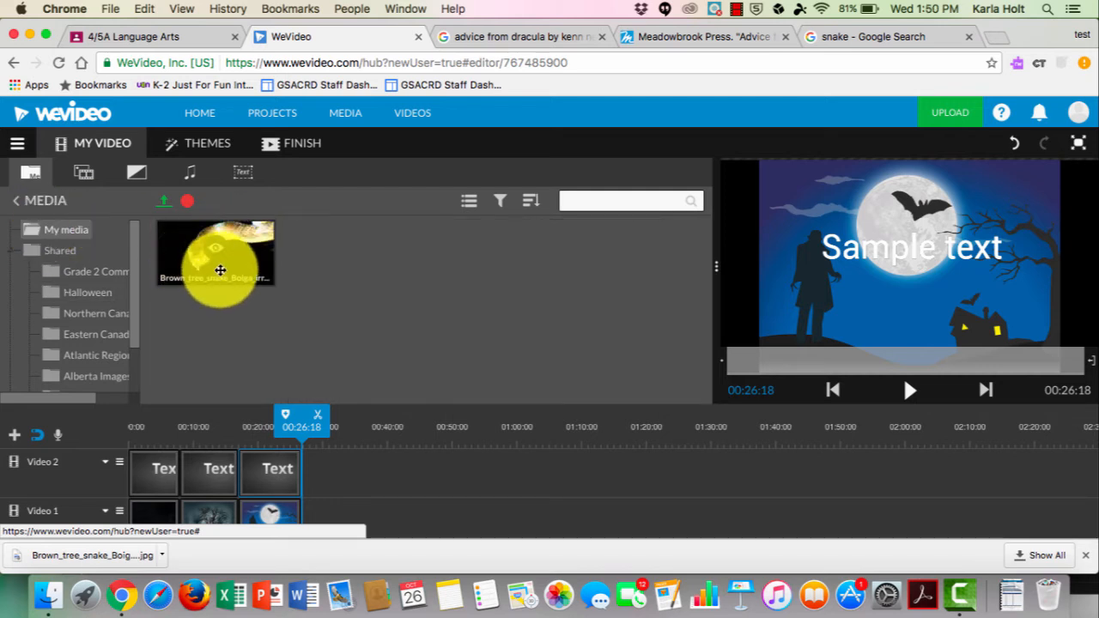
{"action": "left_click_drag", "start_coordinate": [220, 271], "coordinate": [326, 523]}
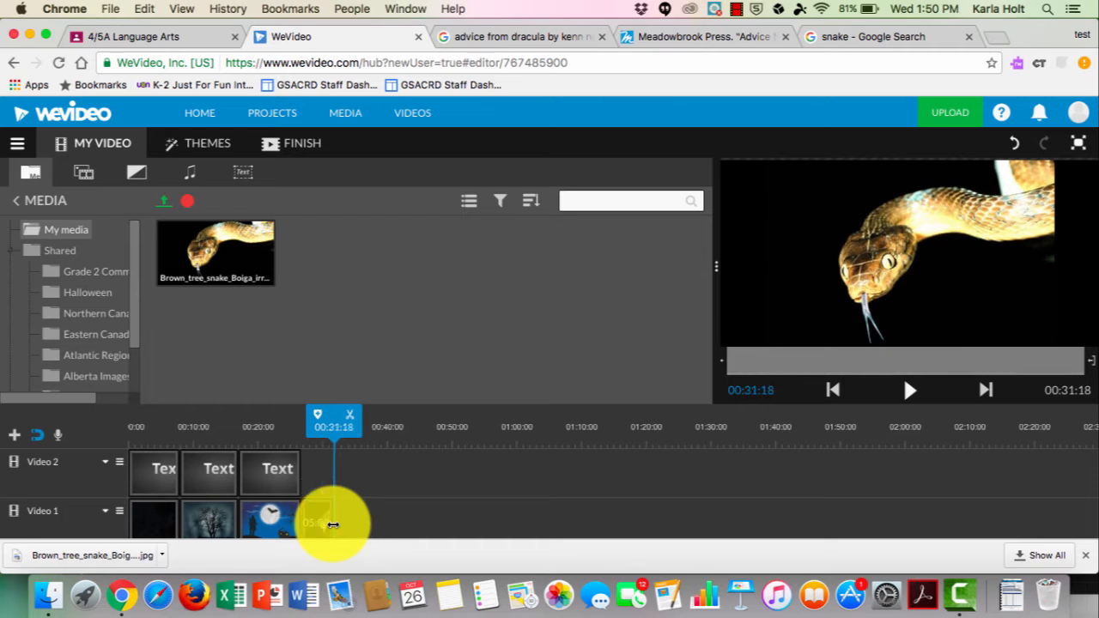
{"action": "left_click_drag", "start_coordinate": [333, 524], "coordinate": [361, 521]}
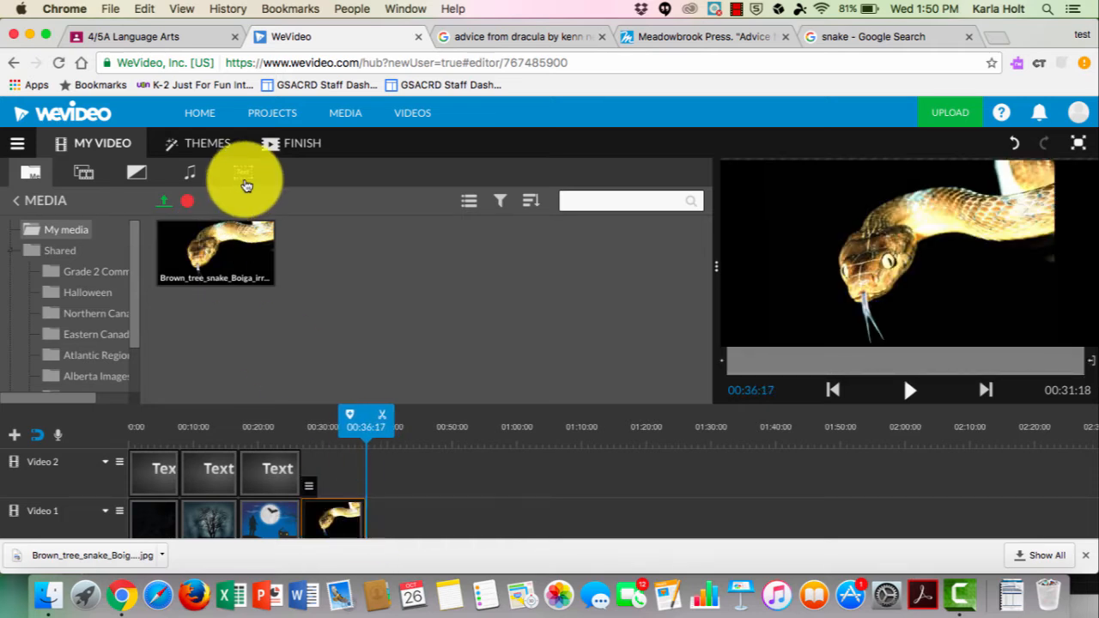
Add a basic Text clip above the snake image on the Video 2 track and extend it to 00:36:17
{"action": "left_click", "coordinate": [245, 175]}
{"action": "left_click_drag", "start_coordinate": [218, 273], "coordinate": [326, 471]}
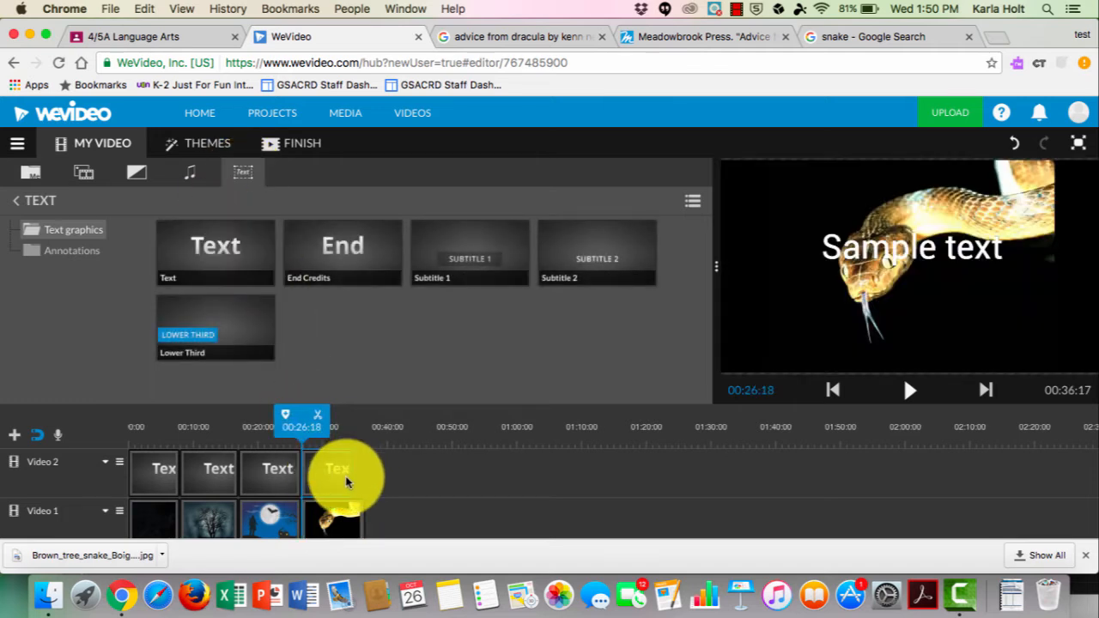
{"action": "left_click_drag", "start_coordinate": [348, 482], "coordinate": [371, 486]}
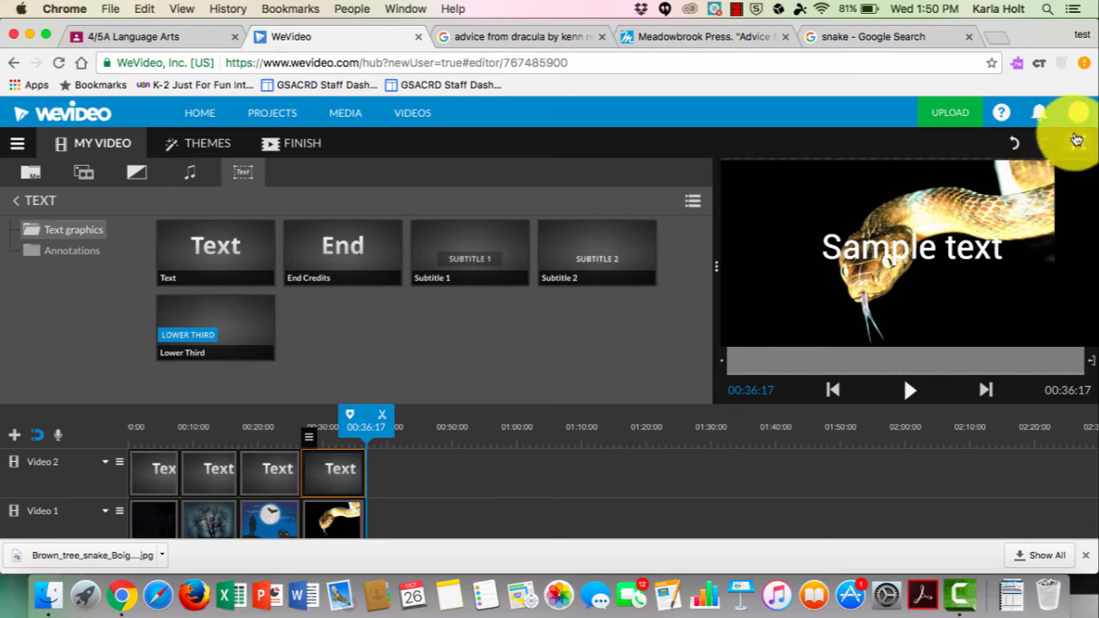
Expand the editor to full screen and add the Halloween image moon-919612_1280 after the snake on Video 1, extended to 00:45:22
{"action": "left_click", "coordinate": [1080, 146]}
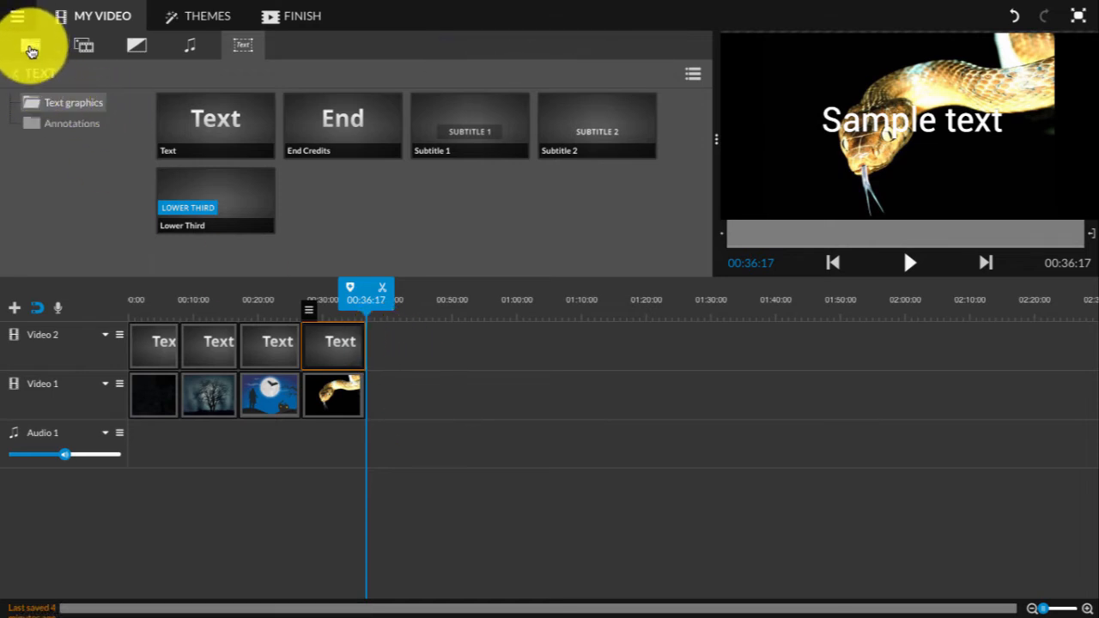
{"action": "left_click", "coordinate": [31, 49]}
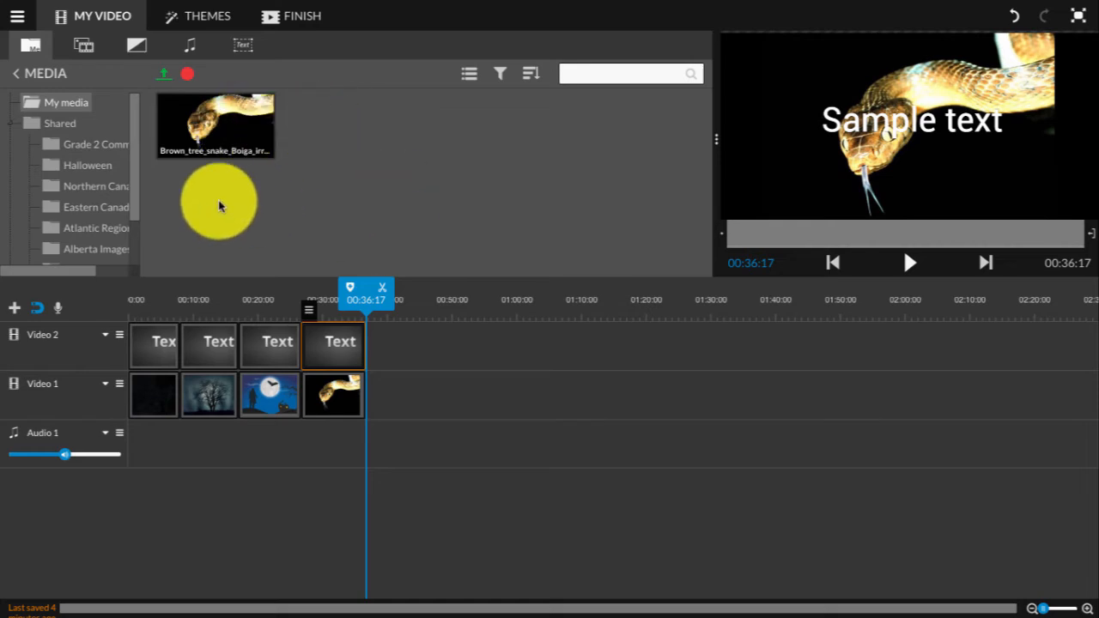
{"action": "left_click", "coordinate": [87, 168]}
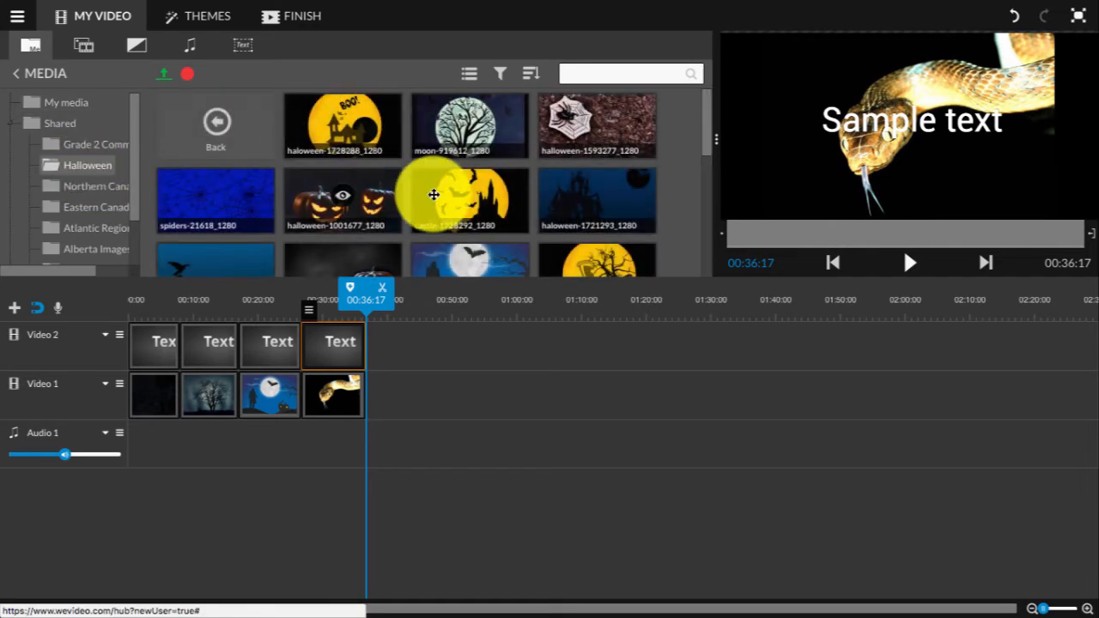
{"action": "left_click_drag", "start_coordinate": [482, 137], "coordinate": [383, 407]}
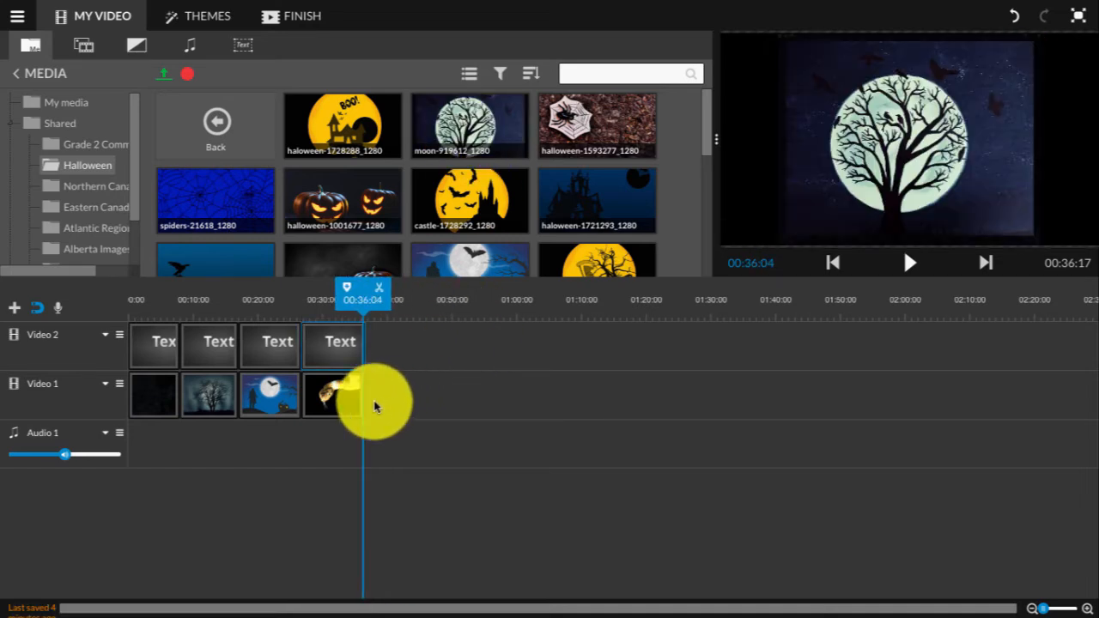
{"action": "left_click_drag", "start_coordinate": [461, 146], "coordinate": [387, 398]}
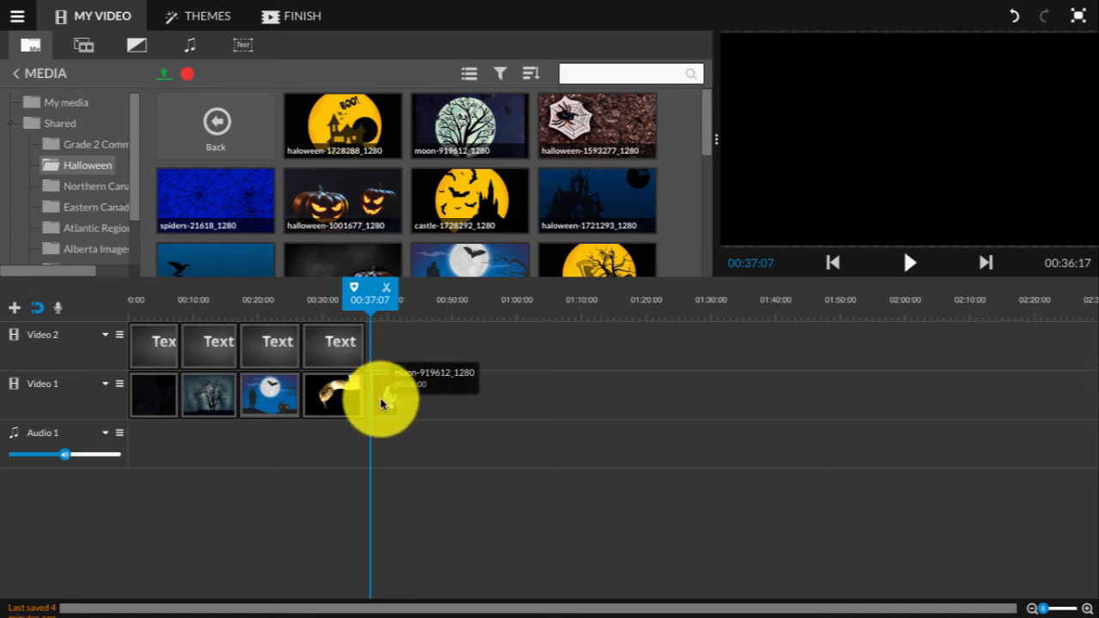
{"action": "left_click", "coordinate": [389, 399]}
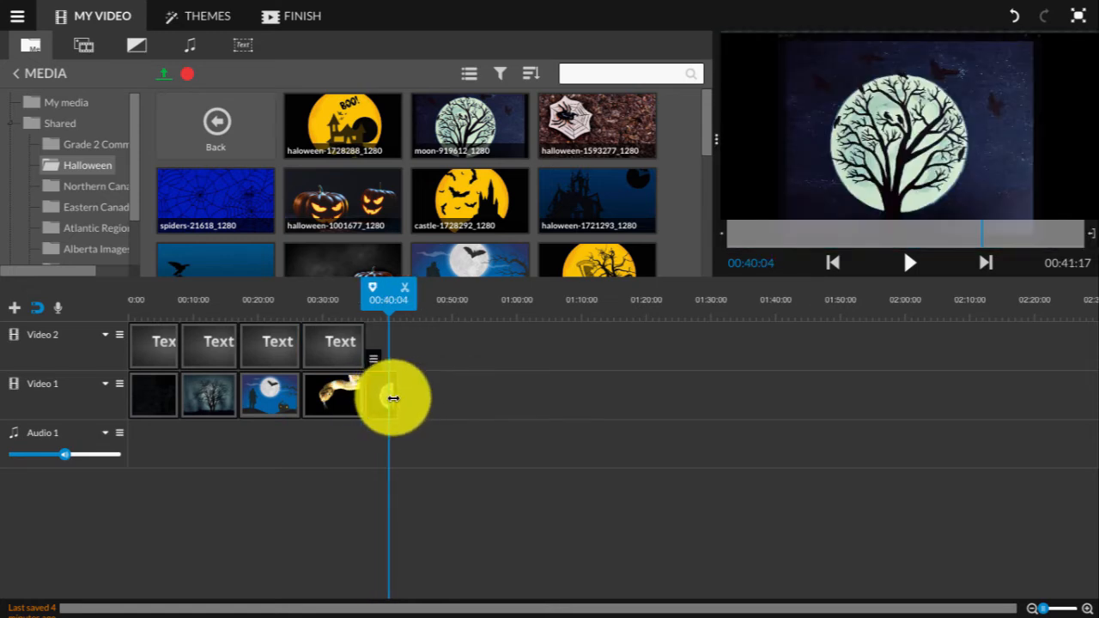
{"action": "left_click_drag", "start_coordinate": [397, 400], "coordinate": [423, 404]}
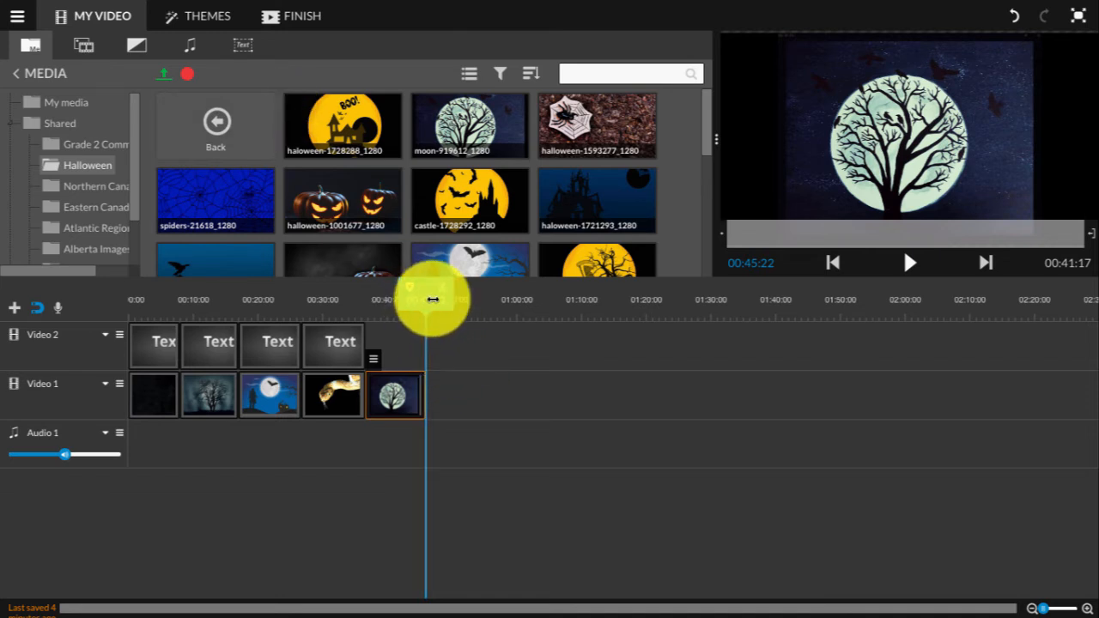
Record a title voiceover of about 6 seconds from 00:00:24 with preview and muted audio, accept it, and play it back in the timeline
{"action": "left_click_drag", "start_coordinate": [432, 300], "coordinate": [130, 286]}
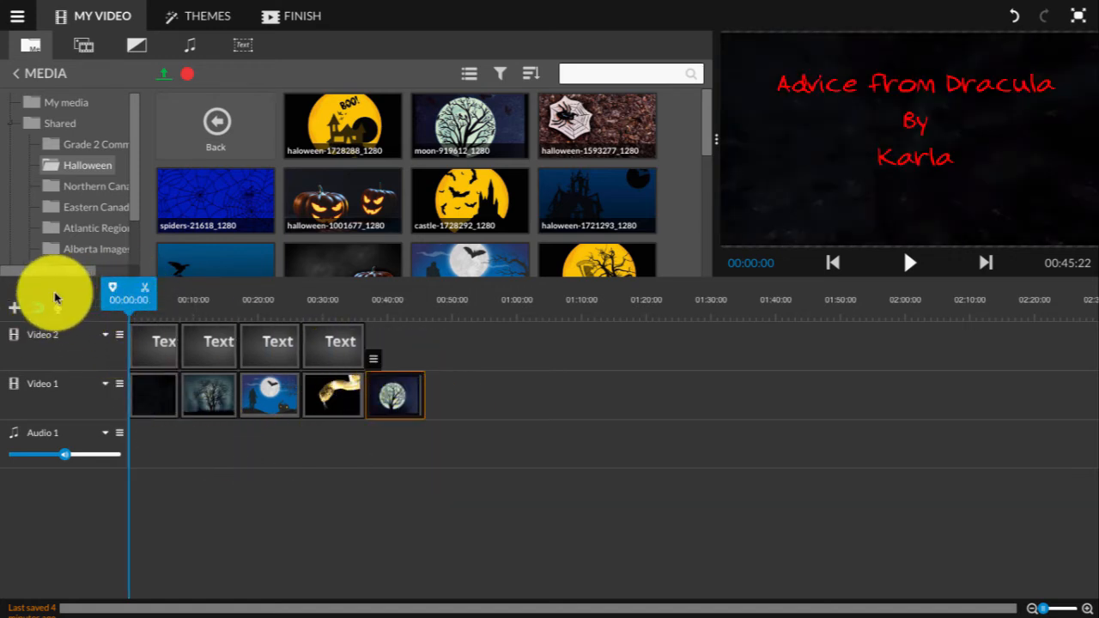
{"action": "left_click_drag", "start_coordinate": [135, 300], "coordinate": [110, 288]}
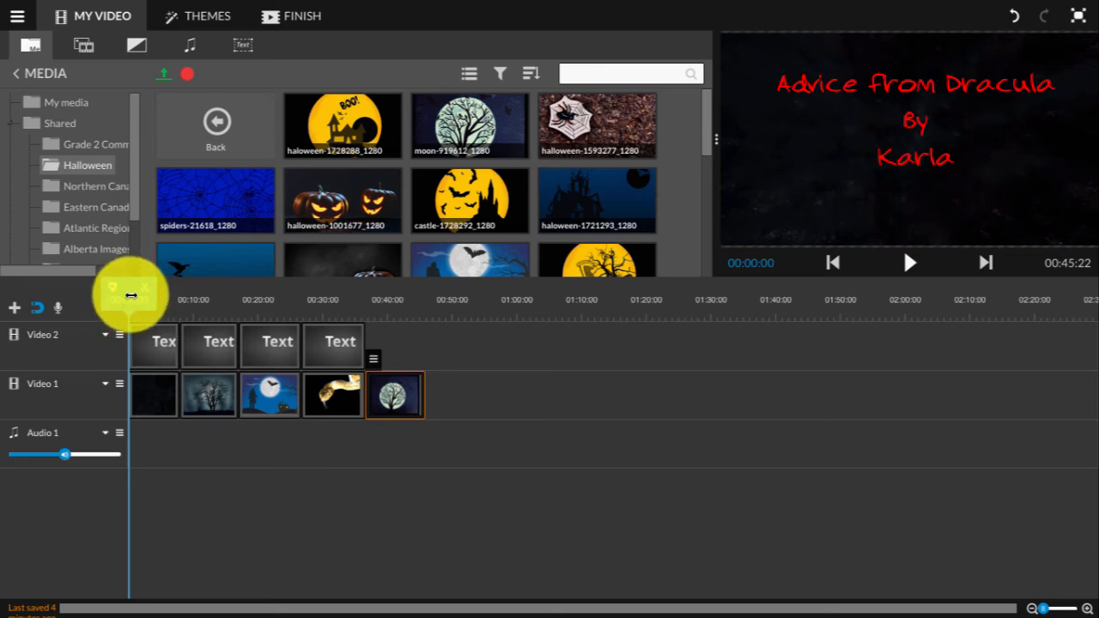
{"action": "mouse_move", "coordinate": [131, 296]}
{"action": "left_mouse_down"}
{"action": "mouse_move", "coordinate": [147, 294]}
{"action": "mouse_move", "coordinate": [135, 296]}
{"action": "left_mouse_up"}
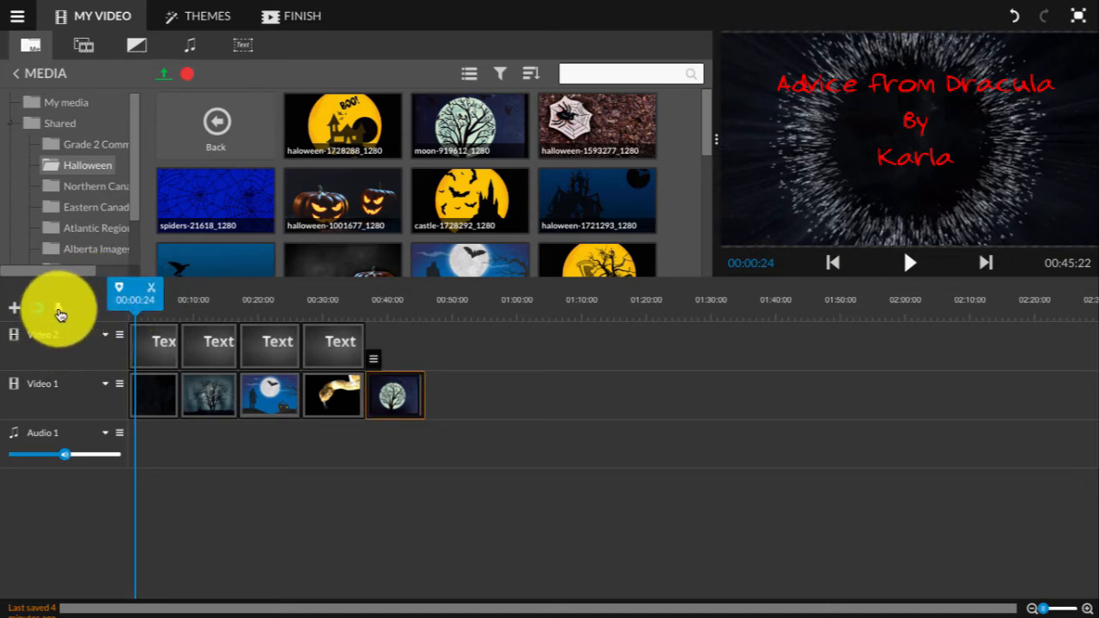
{"action": "left_click", "coordinate": [58, 309]}
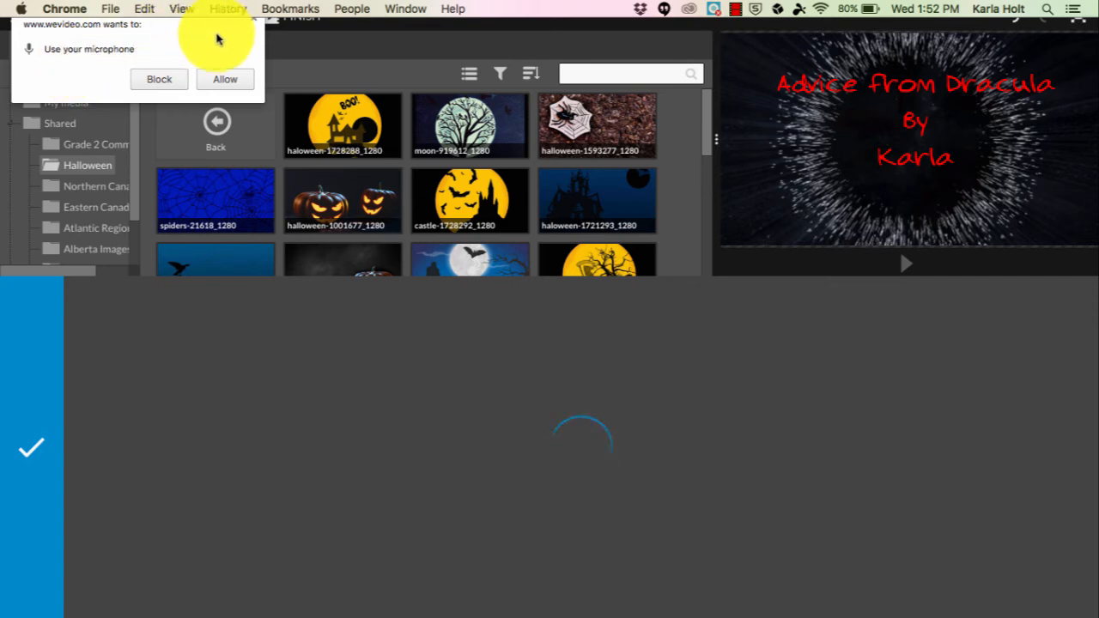
{"action": "left_click", "coordinate": [250, 82]}
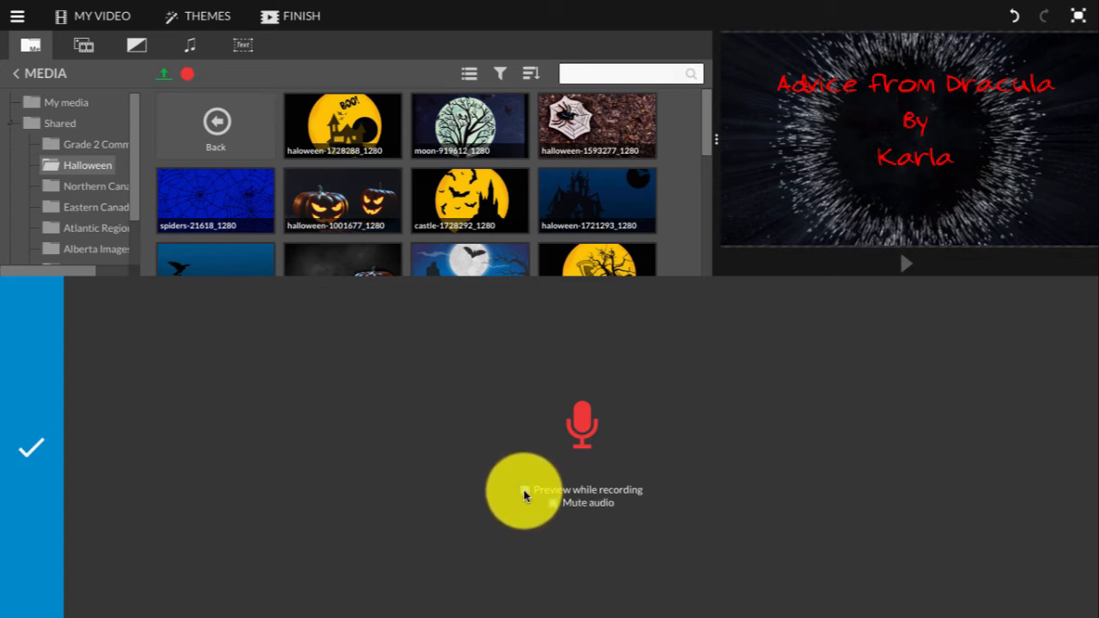
{"action": "left_click", "coordinate": [585, 436]}
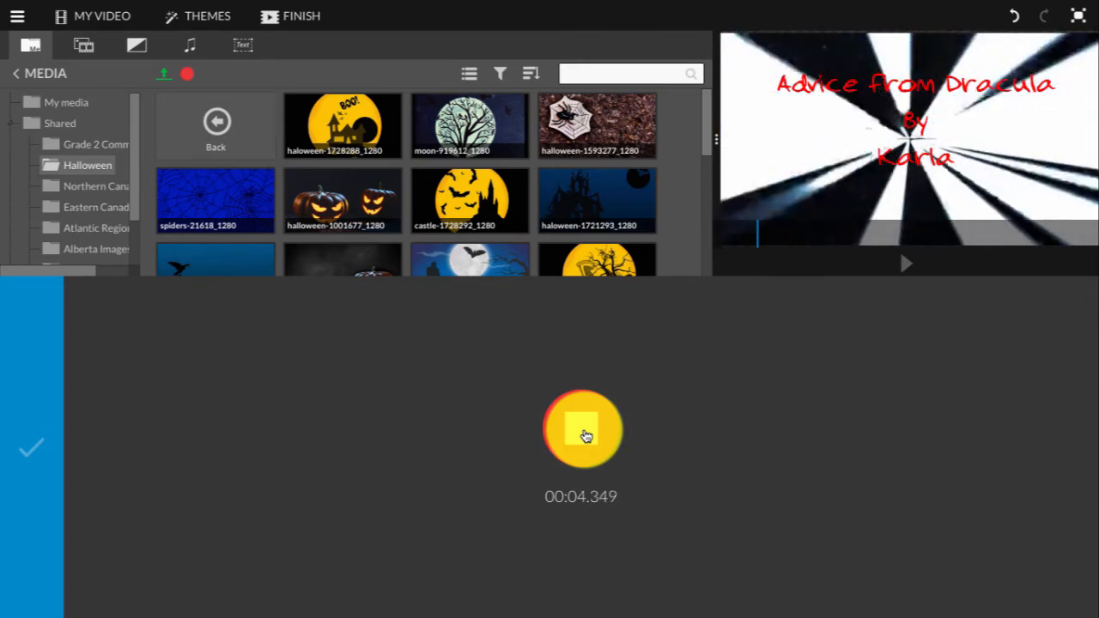
{"action": "left_click", "coordinate": [582, 433]}
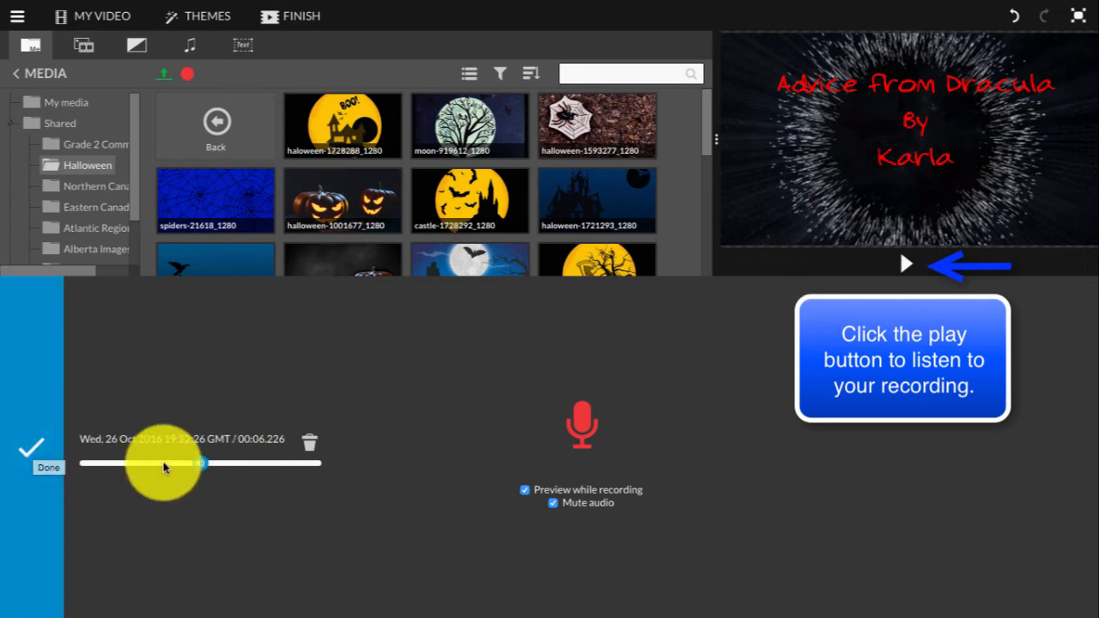
{"action": "left_click", "coordinate": [36, 454]}
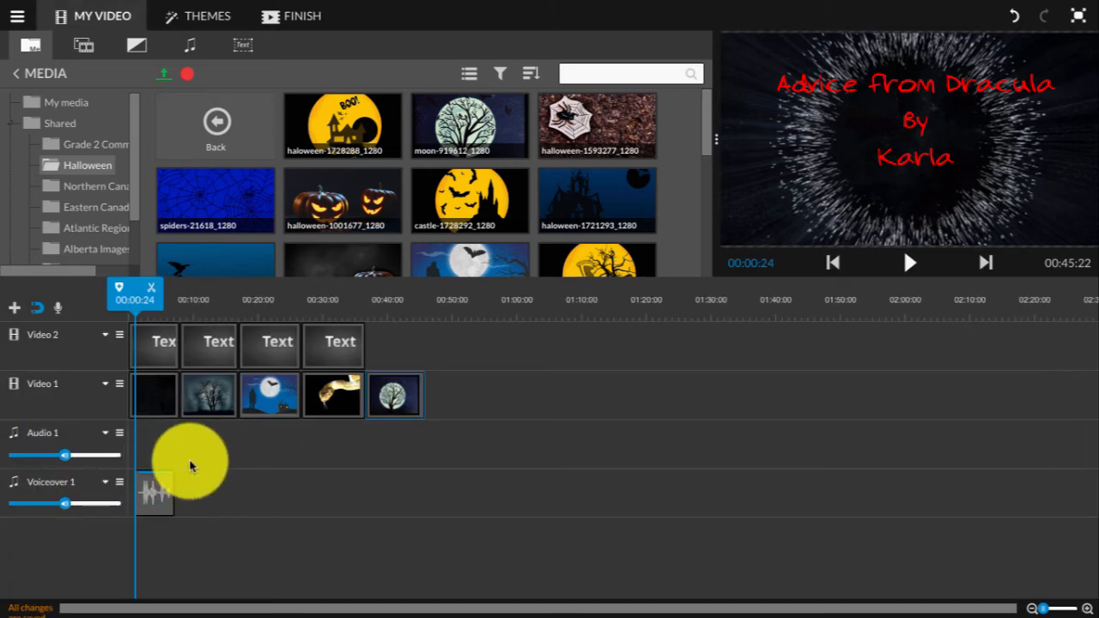
{"action": "left_click", "coordinate": [908, 266]}
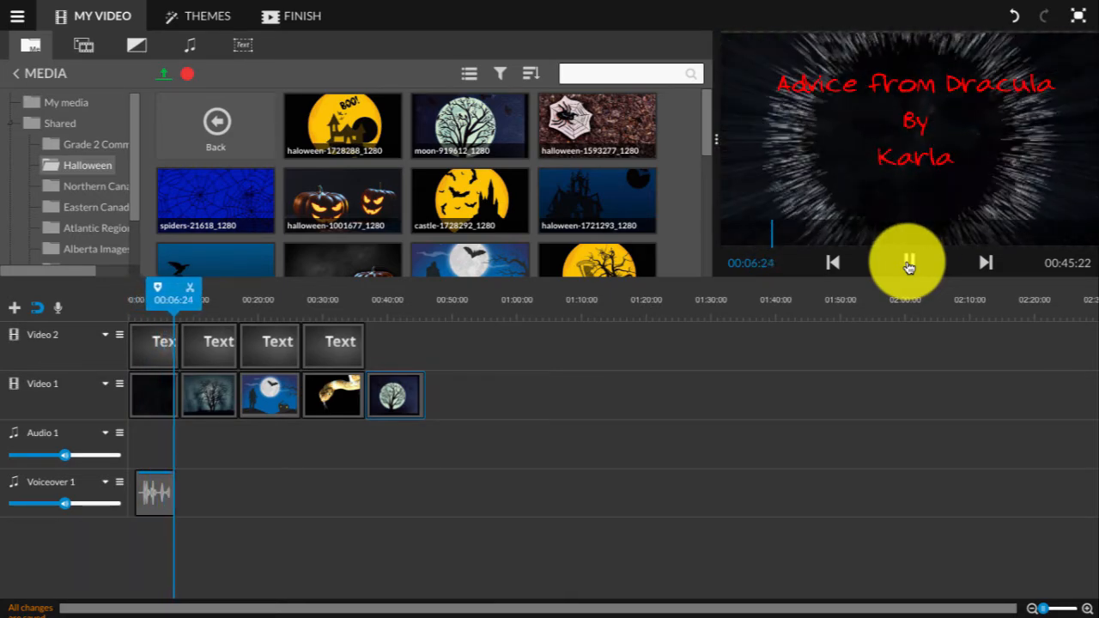
{"action": "left_click", "coordinate": [911, 269]}
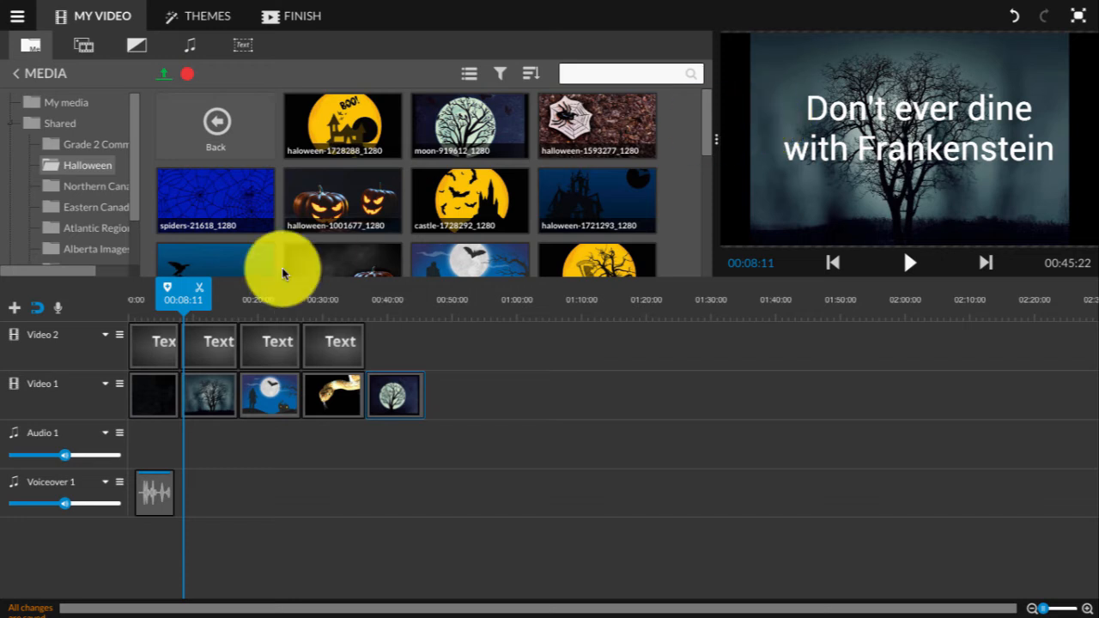
Record a second voiceover of about 5 seconds from 00:08:17 with preview and muted audio, listen to it, and accept it
{"action": "left_click_drag", "start_coordinate": [183, 299], "coordinate": [184, 301]}
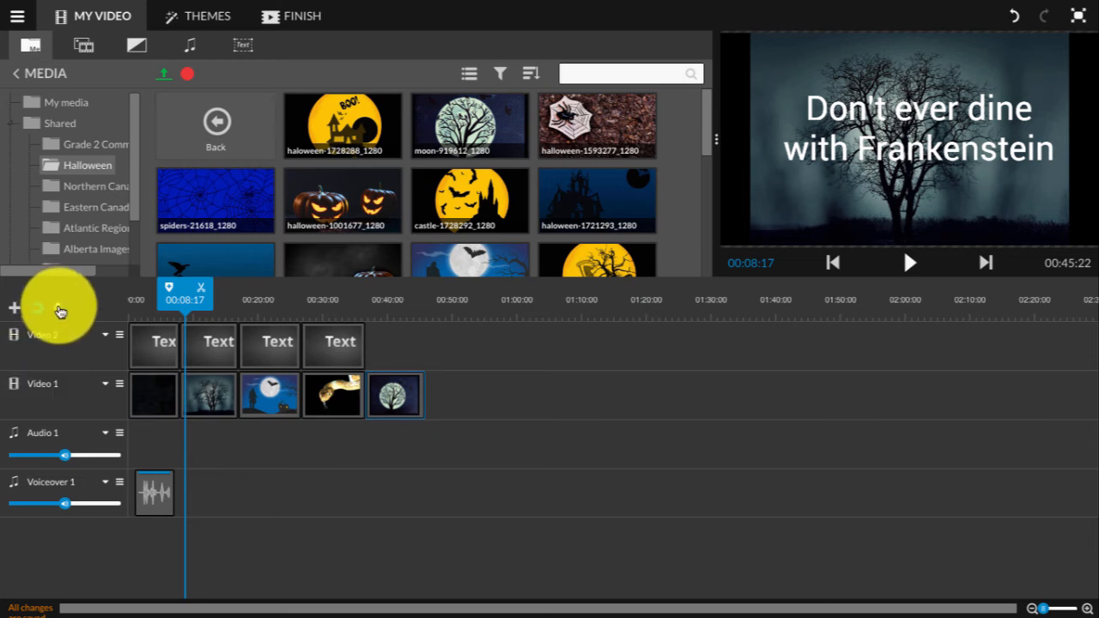
{"action": "left_click", "coordinate": [60, 310]}
{"action": "left_click", "coordinate": [525, 489]}
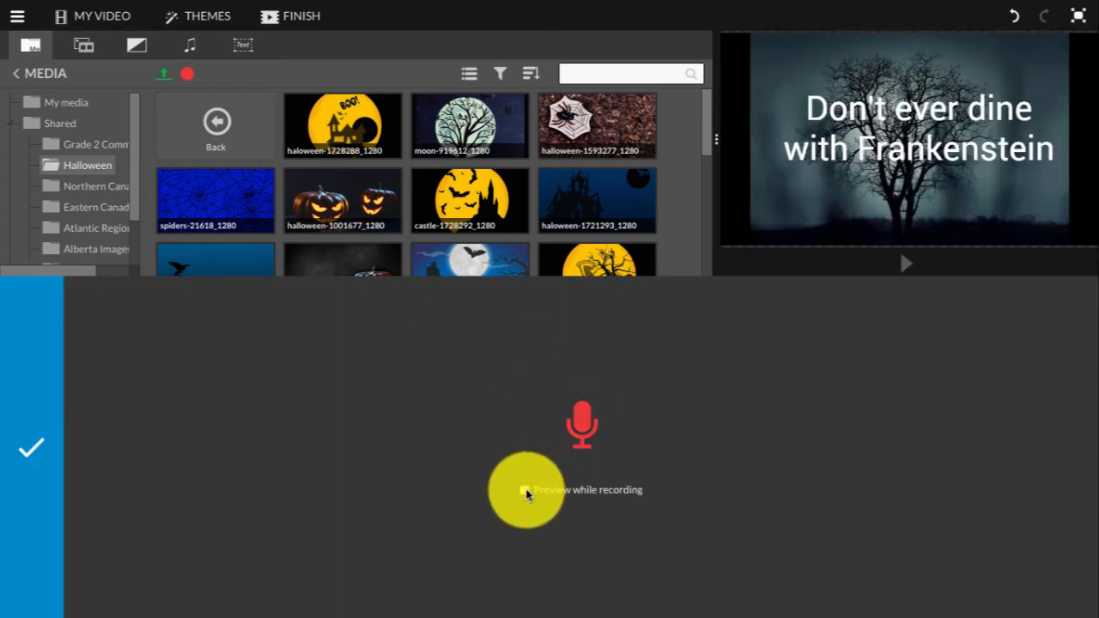
{"action": "left_click", "coordinate": [587, 433]}
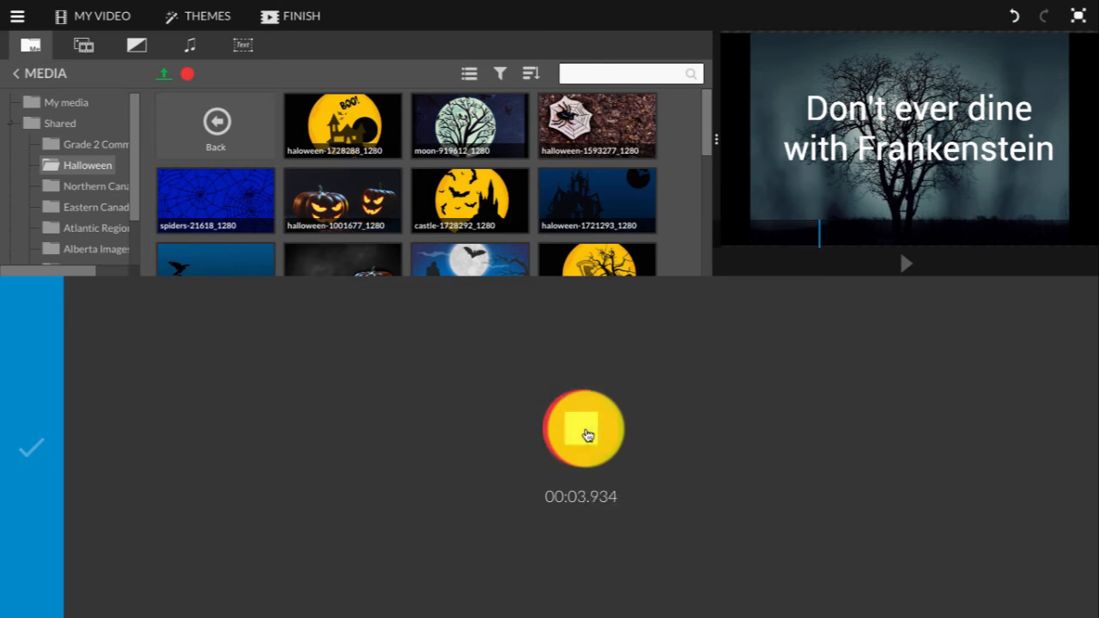
{"action": "left_click", "coordinate": [587, 438]}
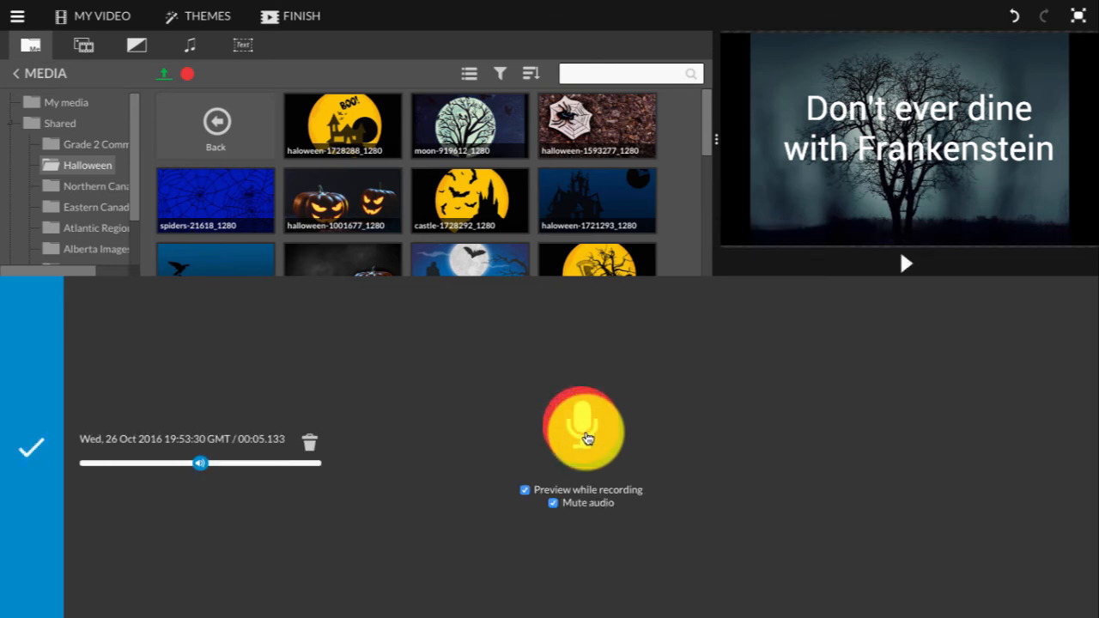
{"action": "left_click", "coordinate": [906, 266]}
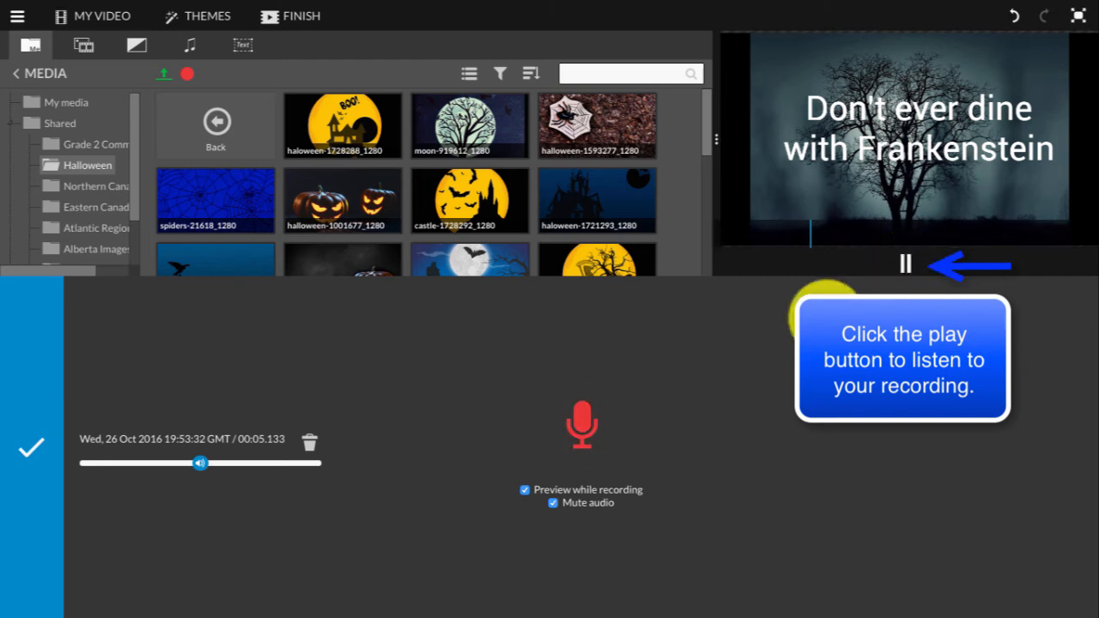
{"action": "left_click", "coordinate": [906, 268]}
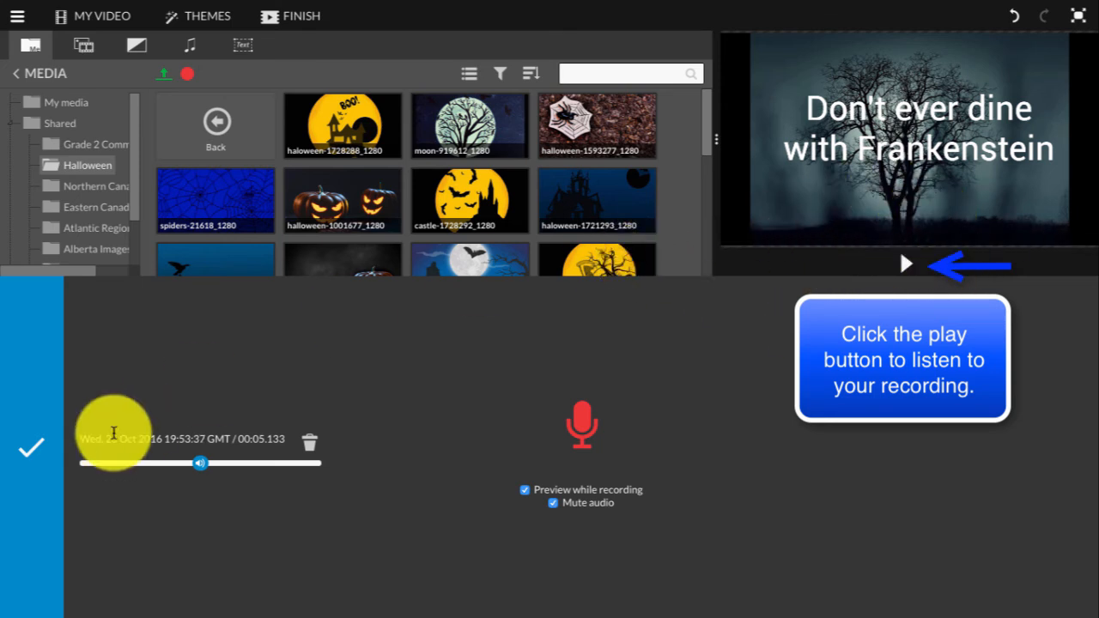
{"action": "left_click", "coordinate": [29, 455]}
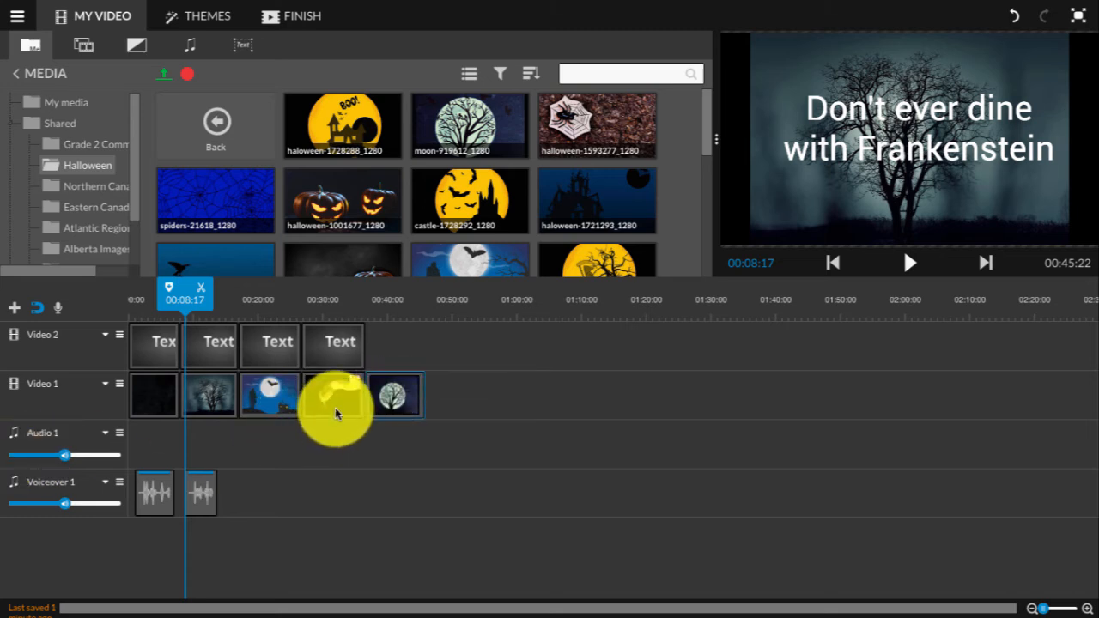
Sample two Suspenseful premium music tracks and add Leave No Prints - Sound Ideas to Audio 1 from 00:00:00
{"action": "left_click", "coordinate": [406, 409]}
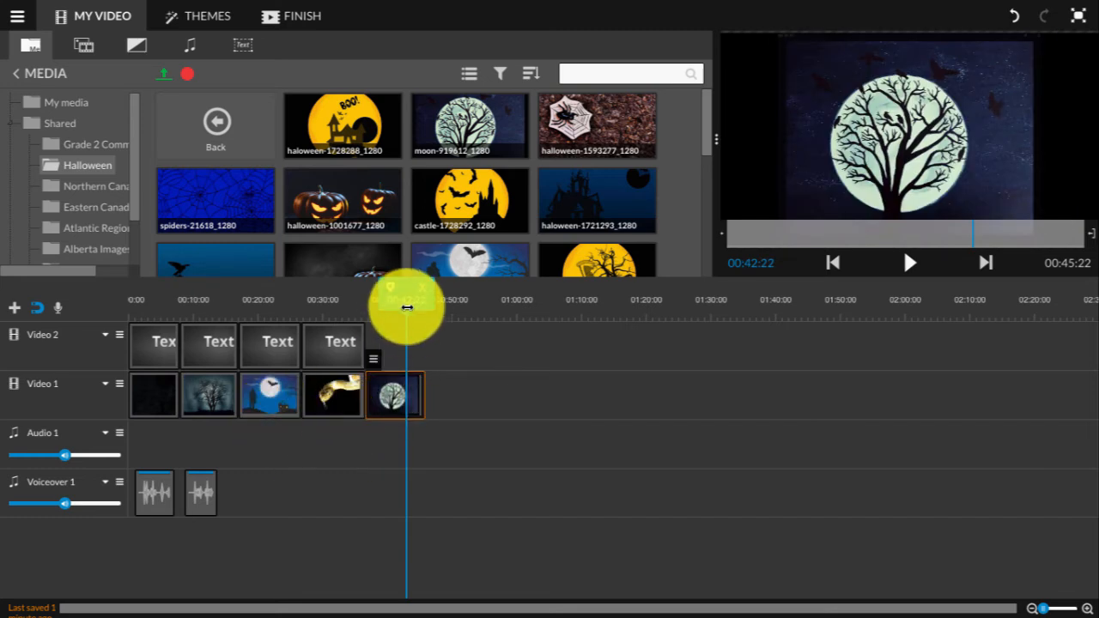
{"action": "mouse_move", "coordinate": [404, 303]}
{"action": "left_mouse_down"}
{"action": "mouse_move", "coordinate": [403, 295]}
{"action": "mouse_move", "coordinate": [120, 326]}
{"action": "left_mouse_up"}
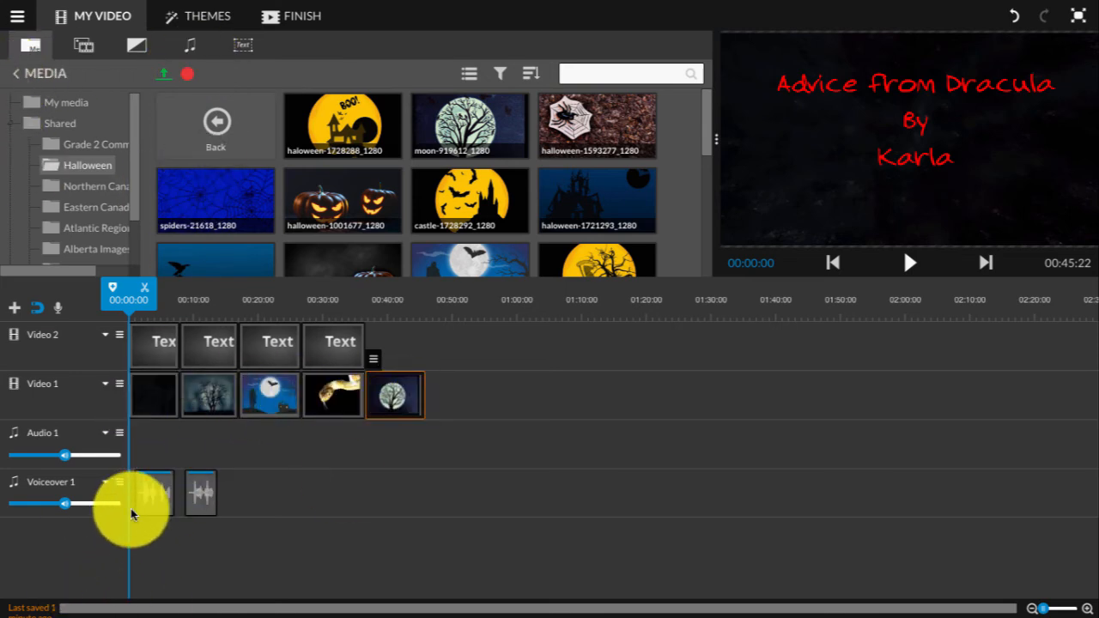
{"action": "left_click", "coordinate": [192, 49]}
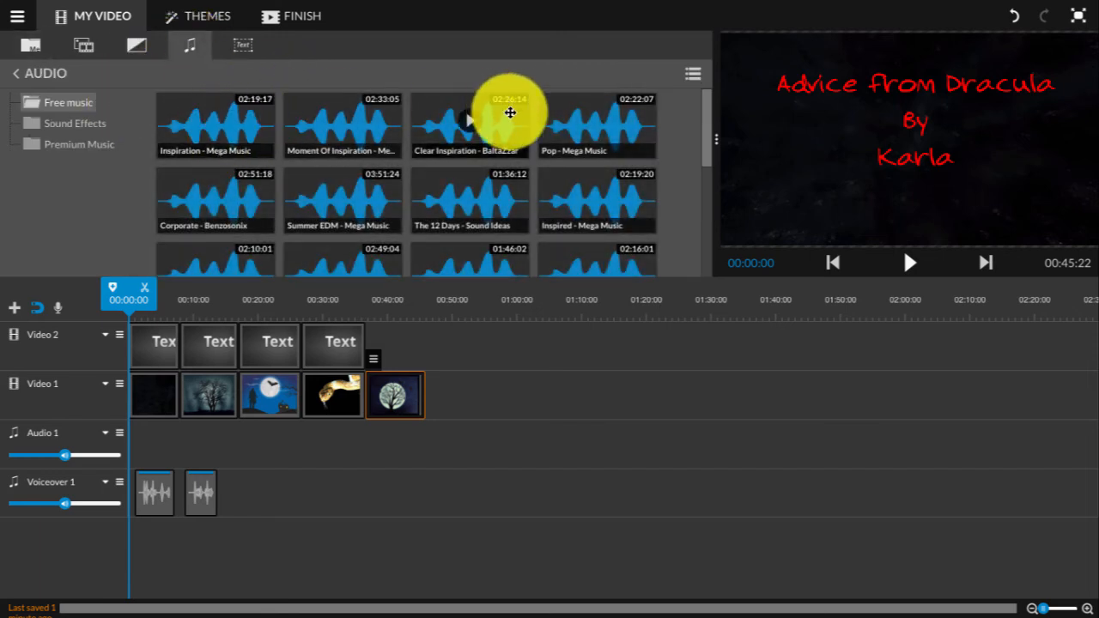
{"action": "scroll", "coordinate": [561, 232], "scroll_direction": "down", "scroll_amount": 2}
{"action": "scroll", "coordinate": [561, 232], "scroll_direction": "down", "scroll_amount": 4}
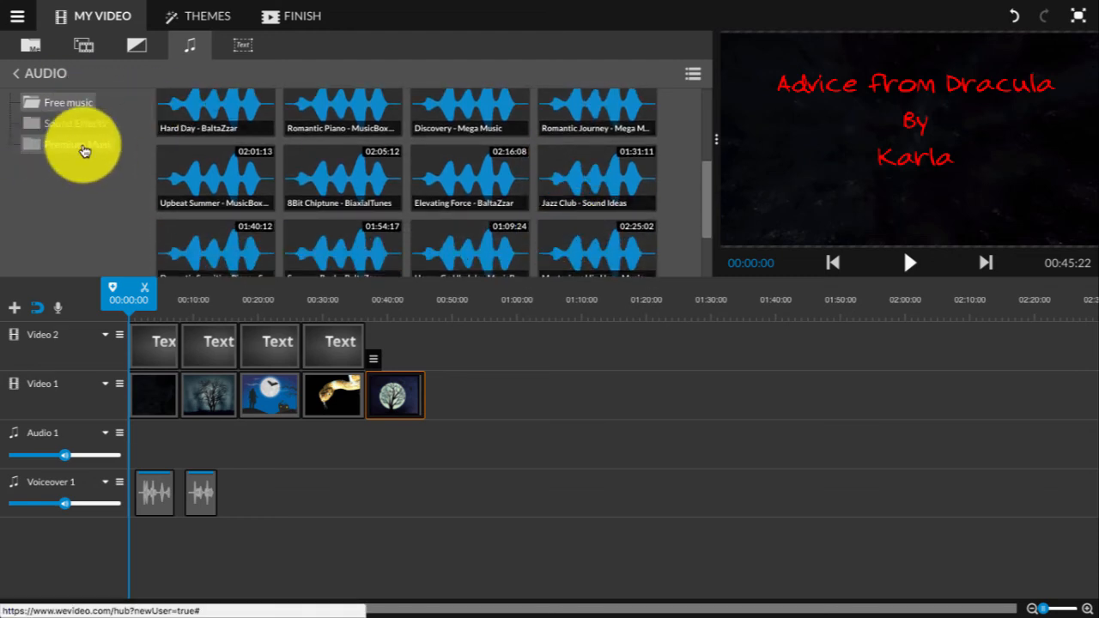
{"action": "left_click", "coordinate": [84, 146]}
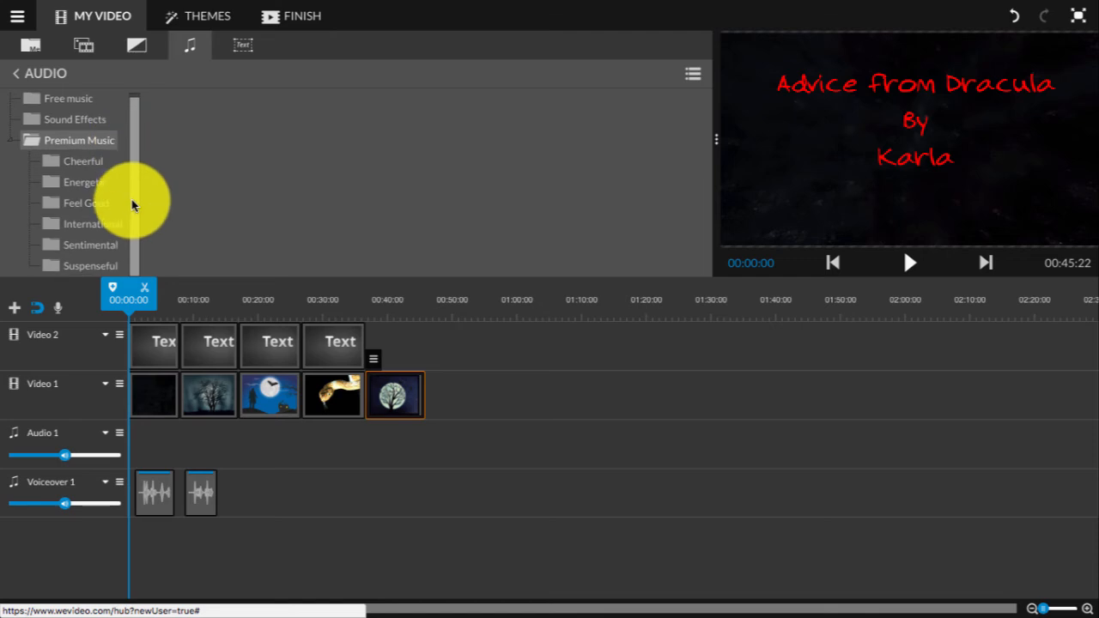
{"action": "left_click", "coordinate": [99, 271]}
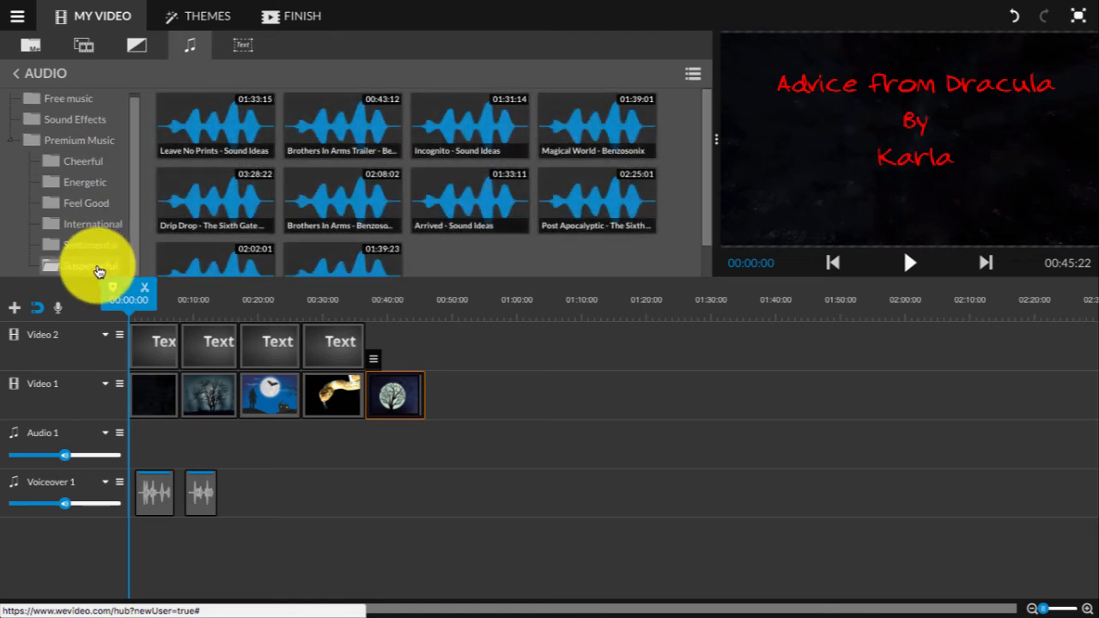
{"action": "left_click", "coordinate": [218, 128]}
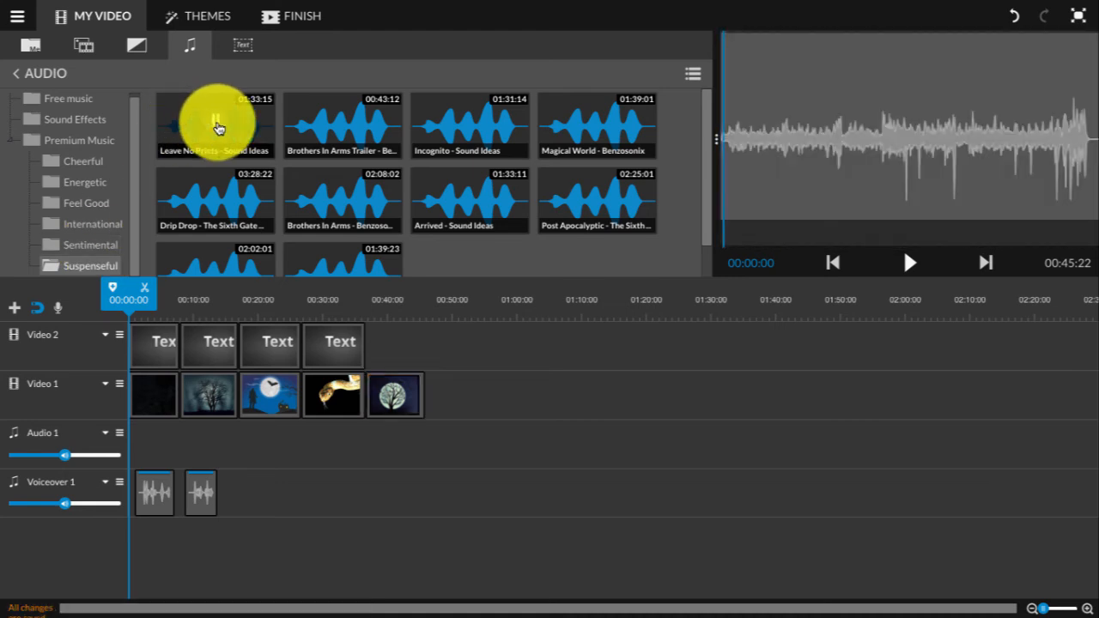
{"action": "left_click", "coordinate": [344, 125]}
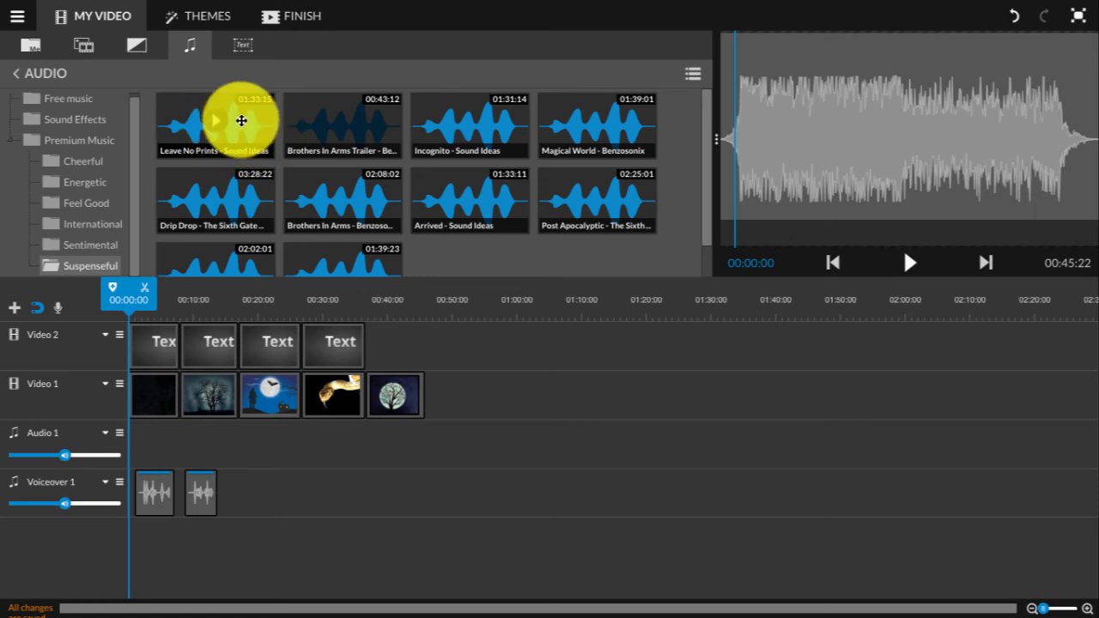
{"action": "left_click_drag", "start_coordinate": [241, 121], "coordinate": [143, 443]}
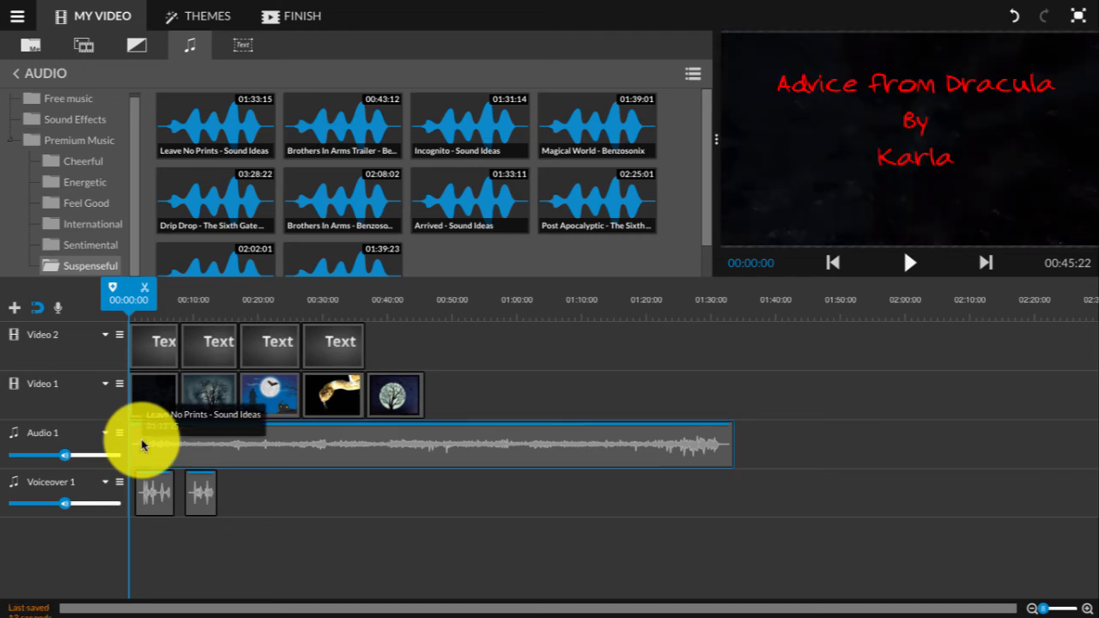
Play the opening with the music, lower the Audio 1 volume to about 70%, and raise Voiceover 1 to about 116%
{"action": "key", "text": "space"}
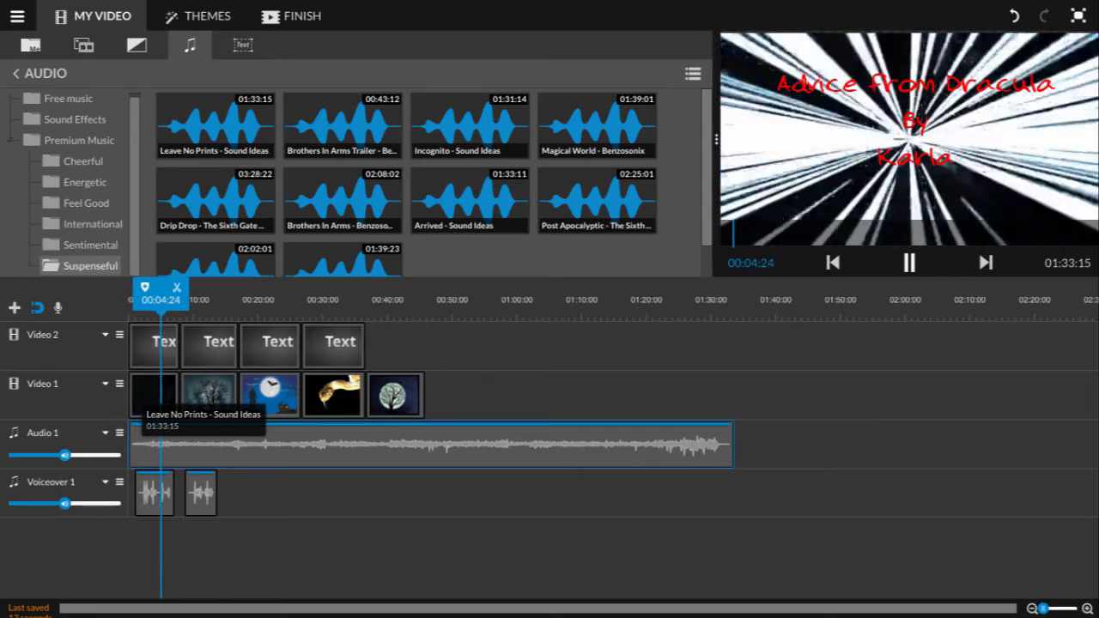
{"action": "key", "text": "space"}
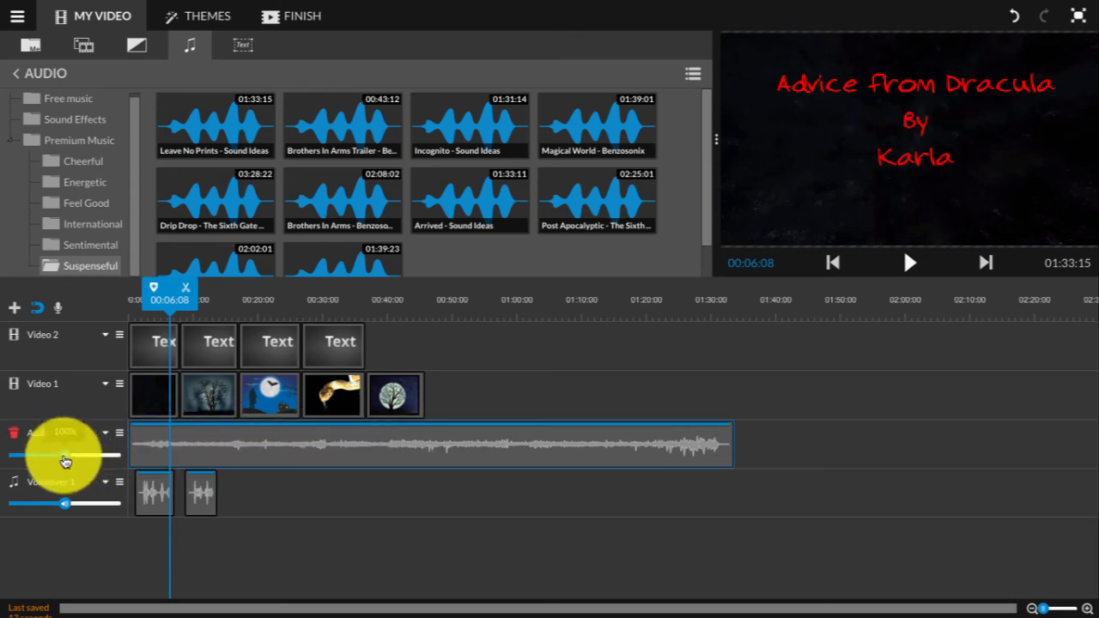
{"action": "left_click_drag", "start_coordinate": [68, 460], "coordinate": [45, 465]}
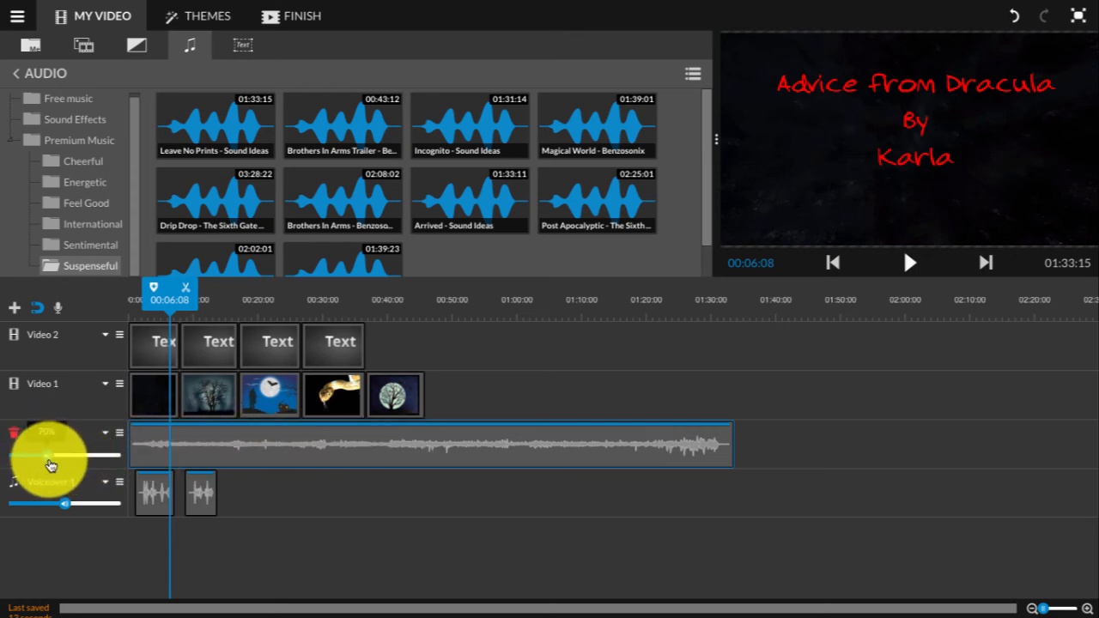
{"action": "left_click_drag", "start_coordinate": [65, 503], "coordinate": [74, 508]}
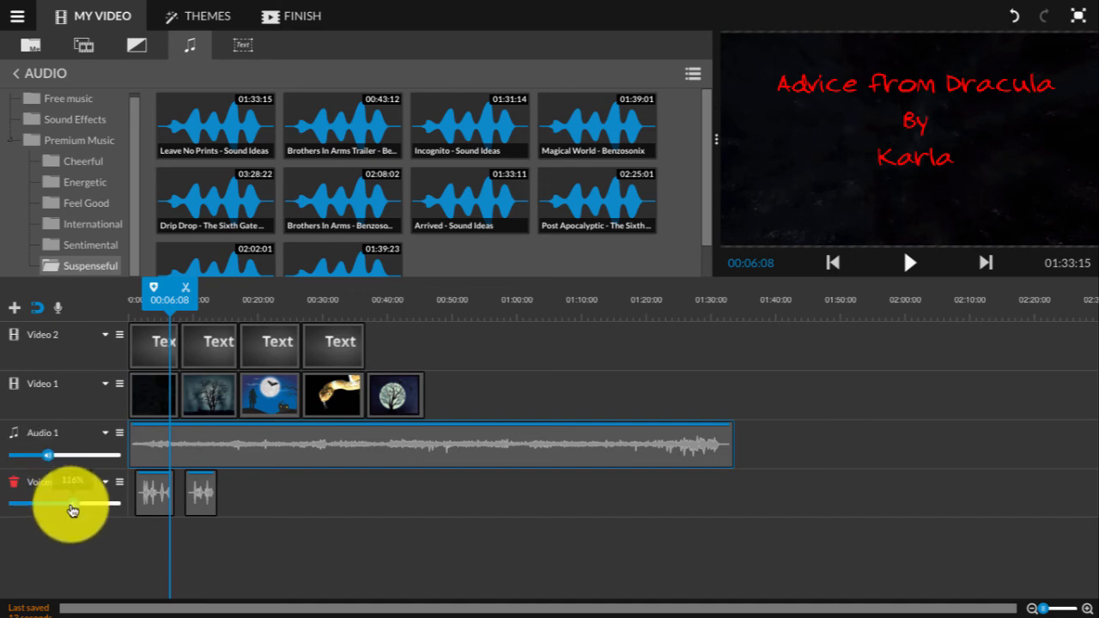
Replay the opening from near the start and lower the Audio 1 music volume further beneath the voiceover
{"action": "left_click_drag", "start_coordinate": [168, 300], "coordinate": [134, 299]}
{"action": "key", "text": "space"}
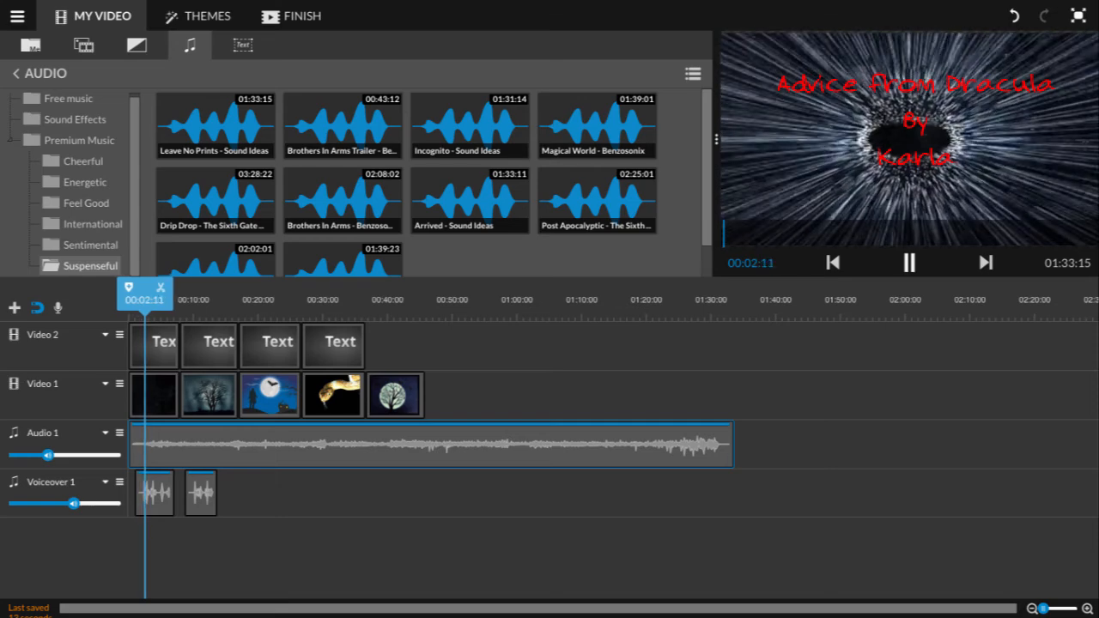
{"action": "left_click", "coordinate": [150, 375]}
{"action": "left_click_drag", "start_coordinate": [49, 455], "coordinate": [40, 456]}
{"action": "left_click", "coordinate": [153, 296]}
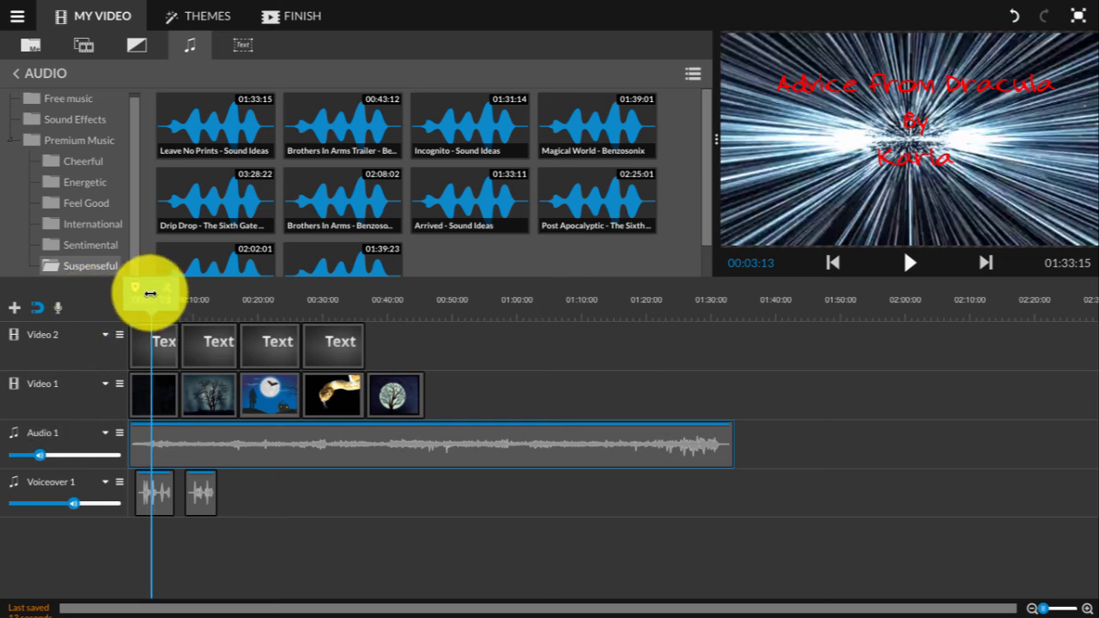
Split the Audio 1 music at 00:46:01, just past the moon image, and delete the remaining part
{"action": "left_click_drag", "start_coordinate": [150, 295], "coordinate": [421, 324]}
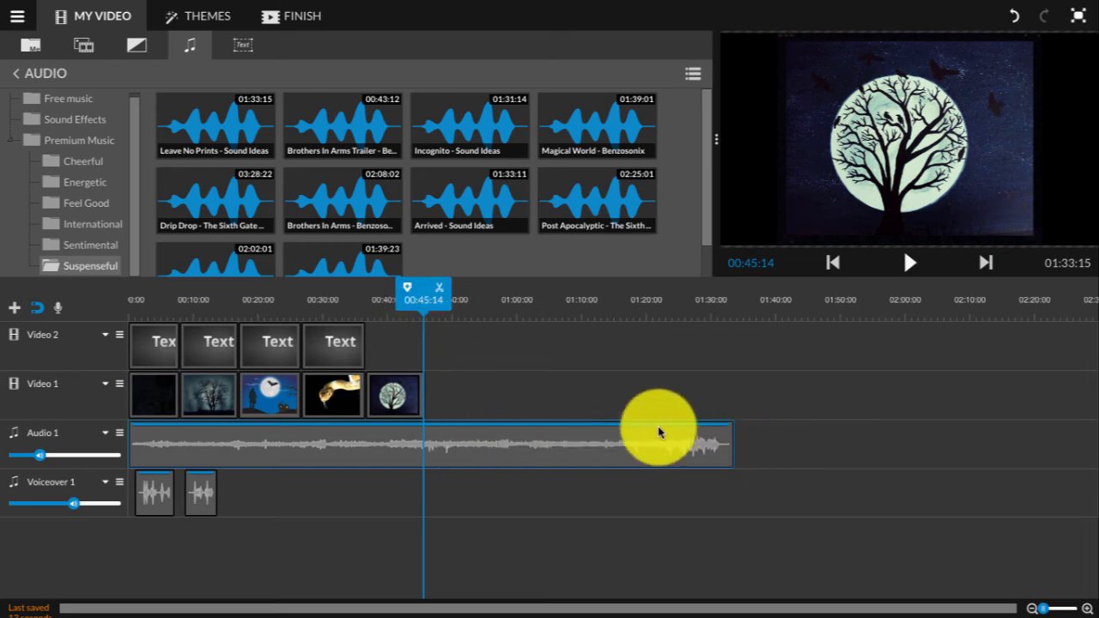
{"action": "left_click_drag", "start_coordinate": [418, 307], "coordinate": [422, 310]}
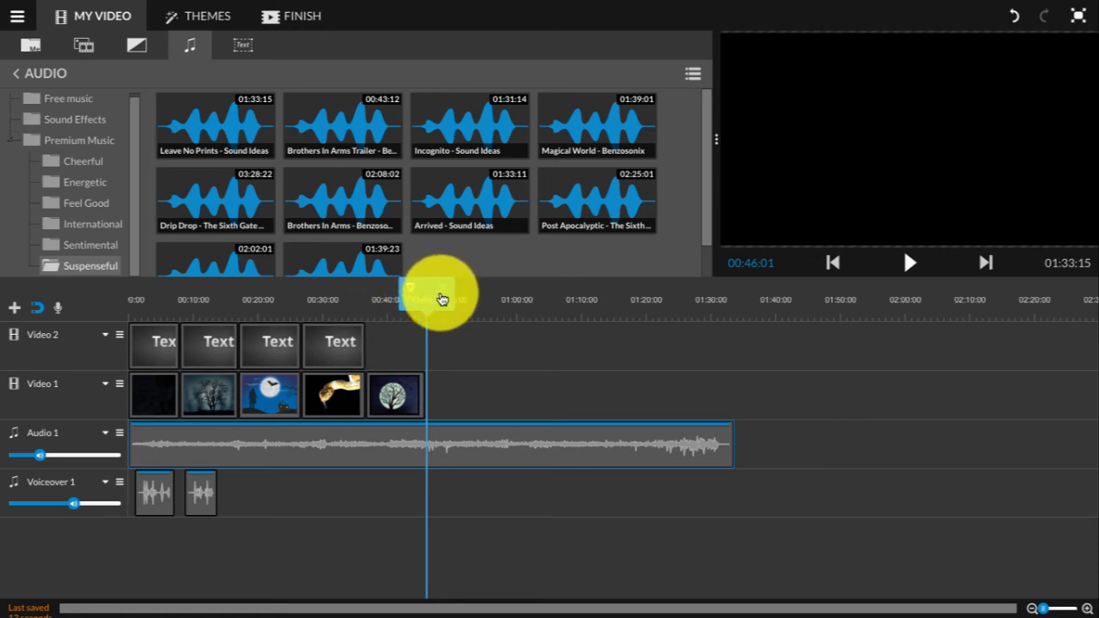
{"action": "left_click", "coordinate": [443, 294]}
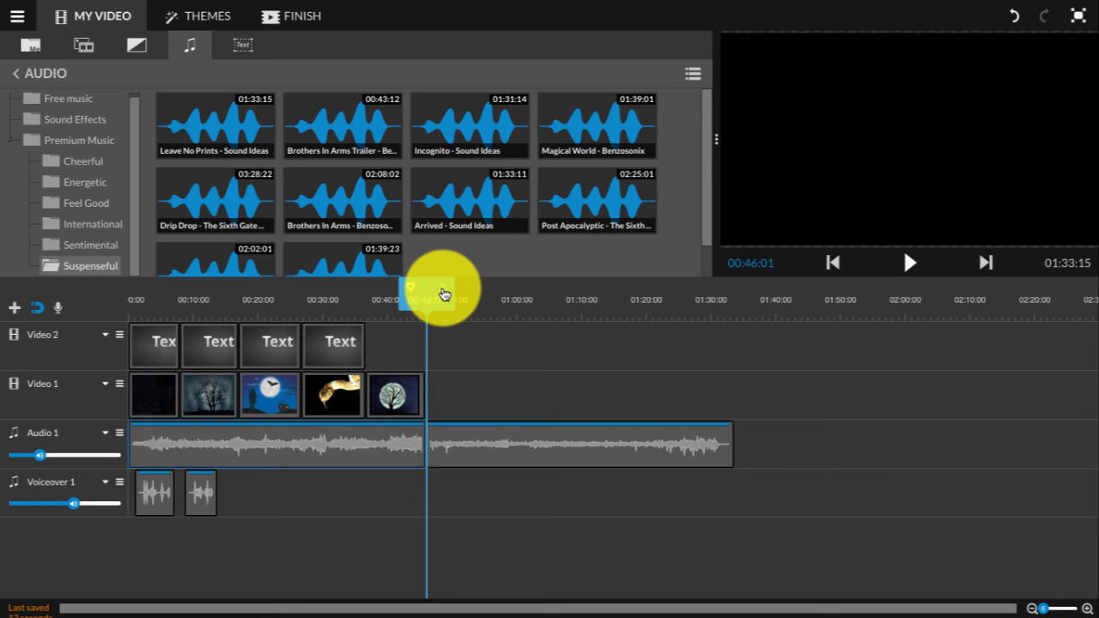
{"action": "left_click", "coordinate": [550, 453]}
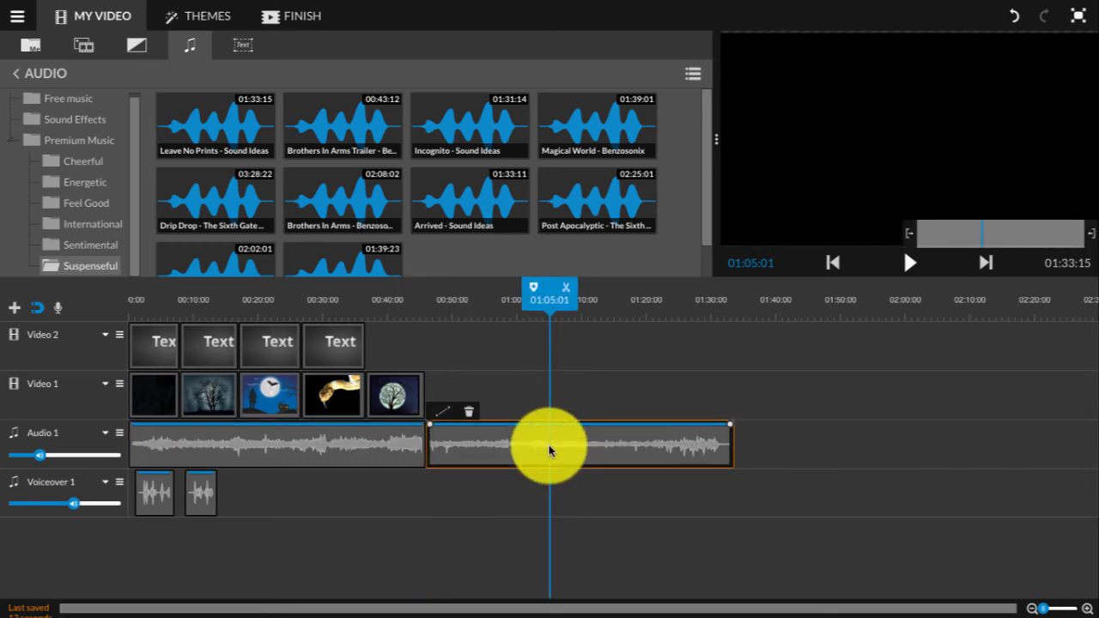
{"action": "left_click_drag", "start_coordinate": [549, 450], "coordinate": [575, 449]}
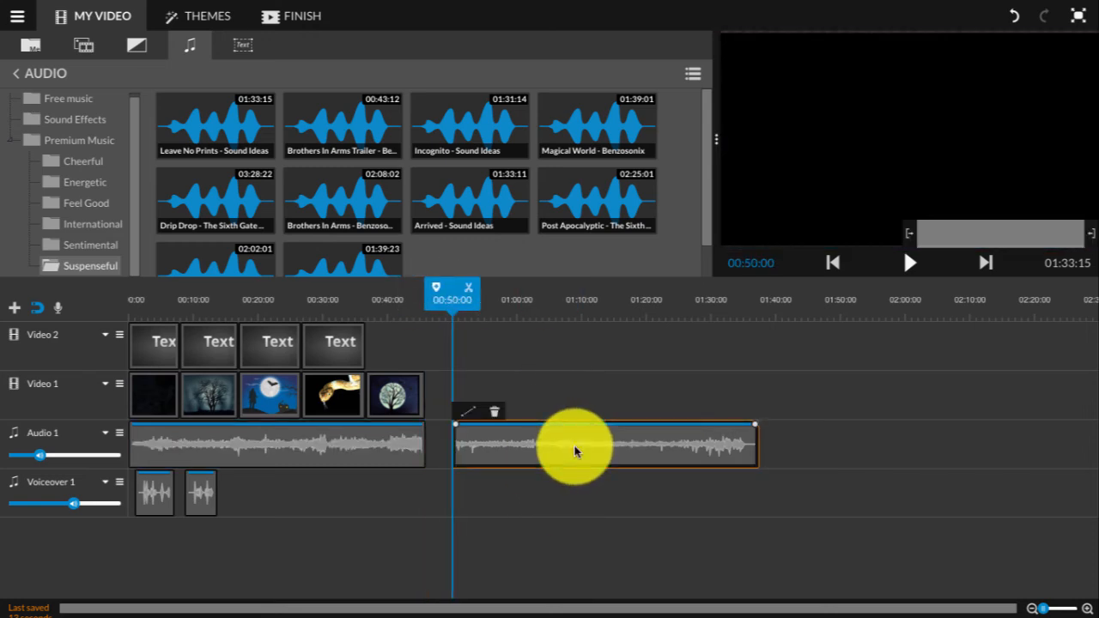
{"action": "key", "text": "Delete"}
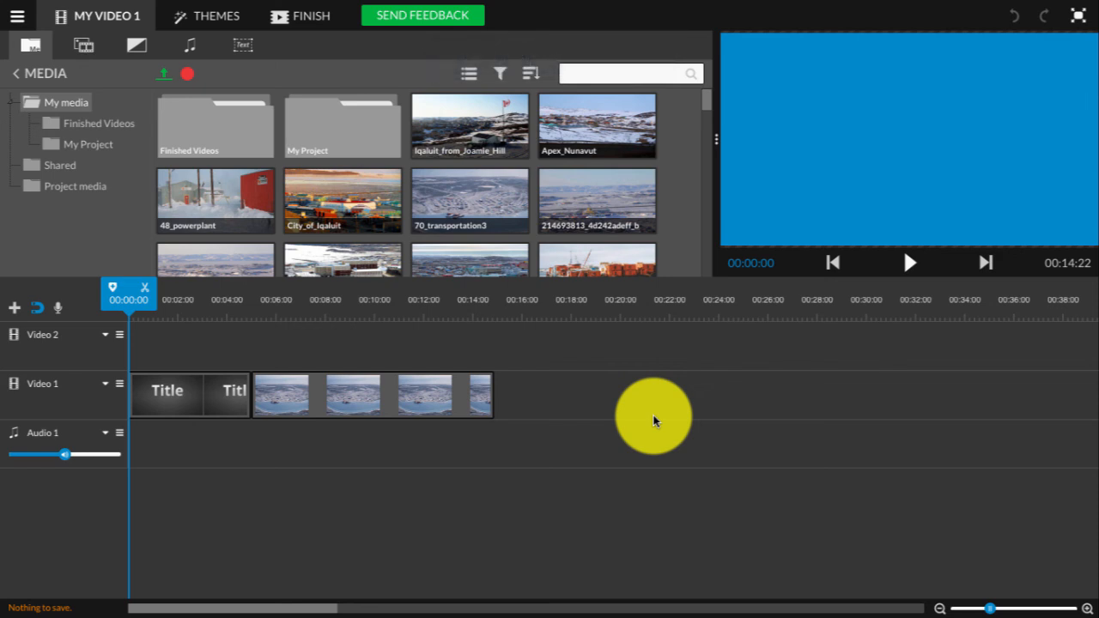
In the My Video 1 project, insert the Mosaic transition between the title and the landscape photo, and play it back
{"action": "left_click", "coordinate": [137, 46]}
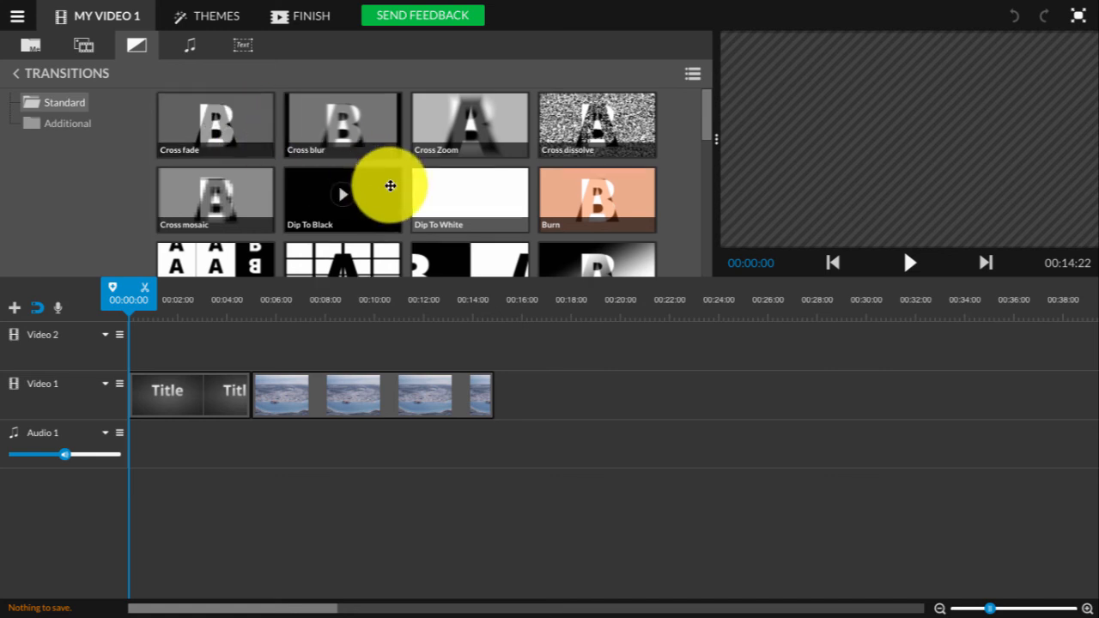
{"action": "scroll", "coordinate": [387, 187], "scroll_direction": "down", "scroll_amount": 1}
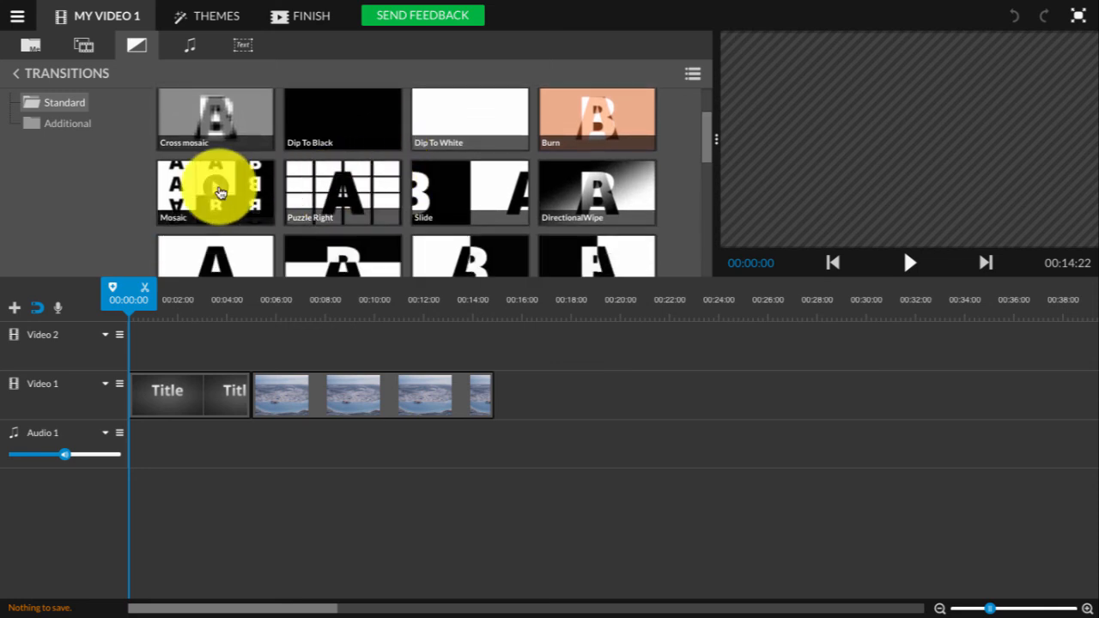
{"action": "mouse_move", "coordinate": [238, 193]}
{"action": "left_mouse_down"}
{"action": "mouse_move", "coordinate": [255, 366]}
{"action": "mouse_move", "coordinate": [248, 356]}
{"action": "mouse_move", "coordinate": [260, 358]}
{"action": "mouse_move", "coordinate": [254, 396]}
{"action": "left_mouse_up"}
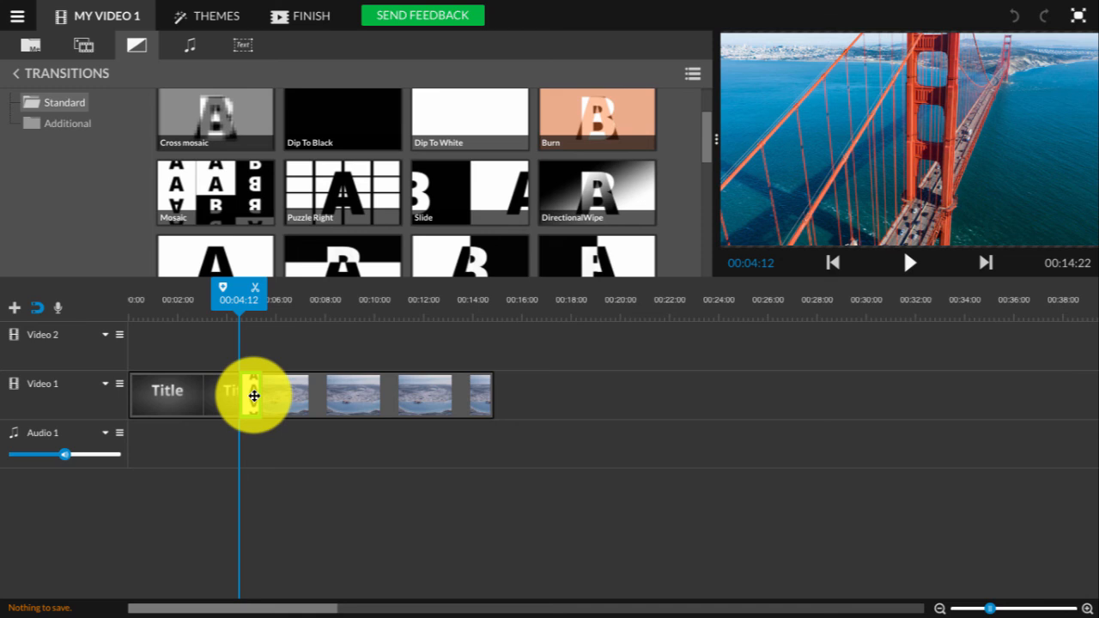
{"action": "left_click_drag", "start_coordinate": [254, 396], "coordinate": [254, 395]}
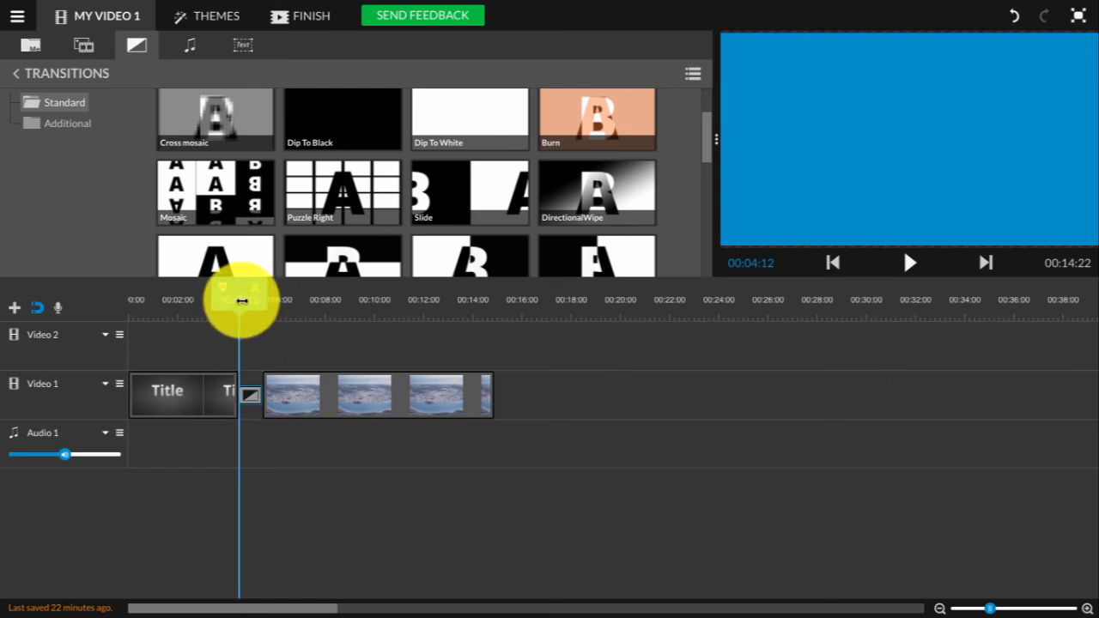
{"action": "mouse_move", "coordinate": [242, 300]}
{"action": "left_mouse_down"}
{"action": "mouse_move", "coordinate": [202, 300]}
{"action": "mouse_move", "coordinate": [228, 300]}
{"action": "left_mouse_up"}
{"action": "key", "text": "space"}
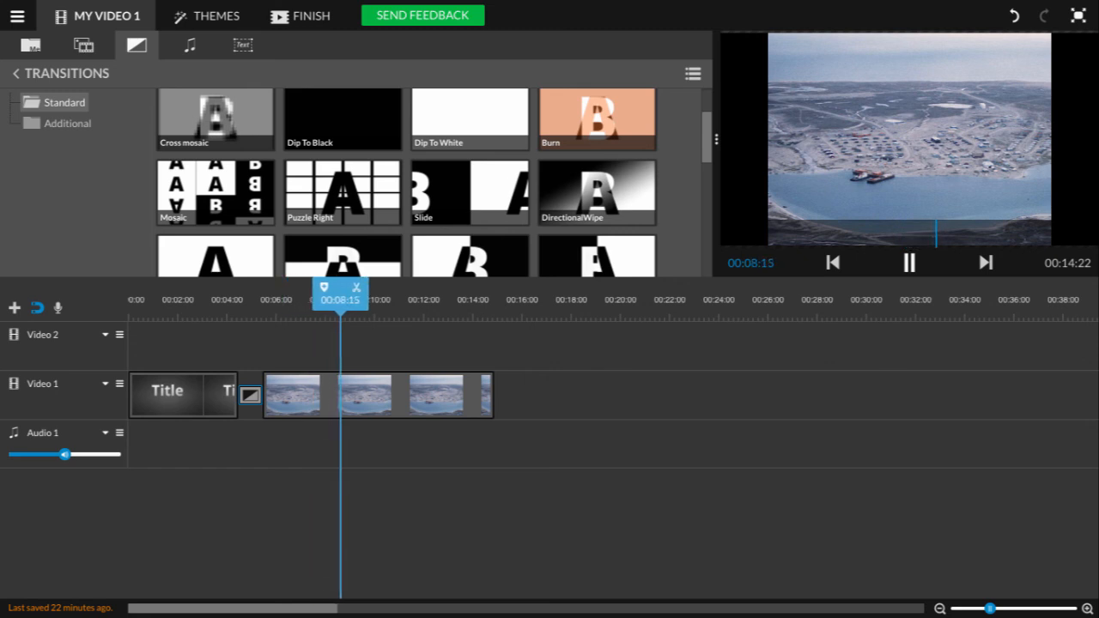
{"action": "key", "text": "space"}
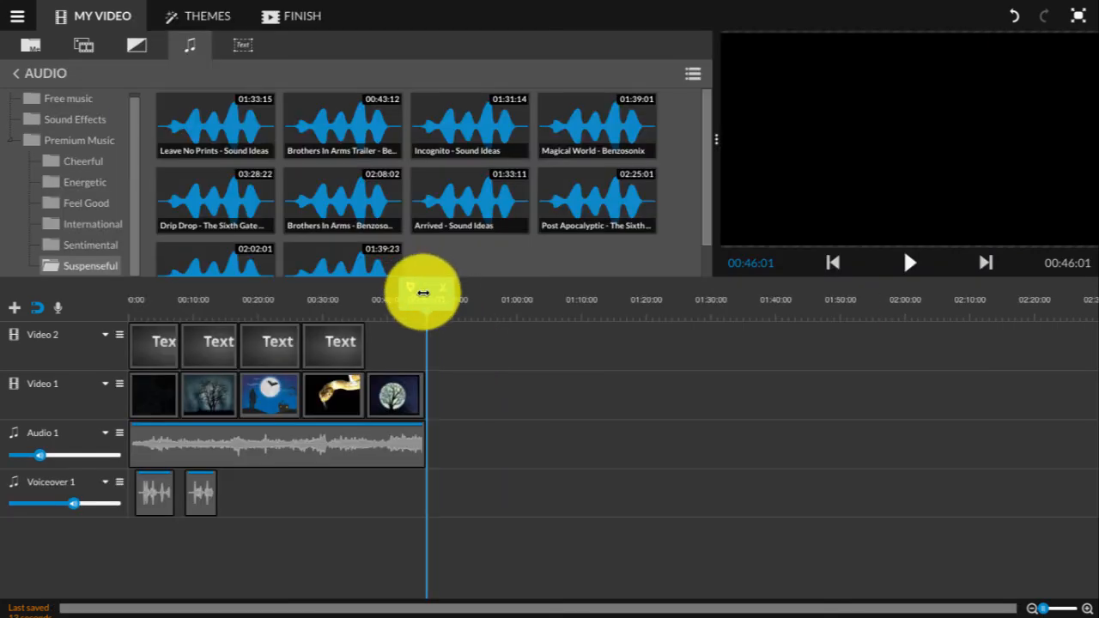
Return the playhead to 00:00:00 in the Advice from Dracula timeline
{"action": "left_click_drag", "start_coordinate": [421, 294], "coordinate": [98, 300]}
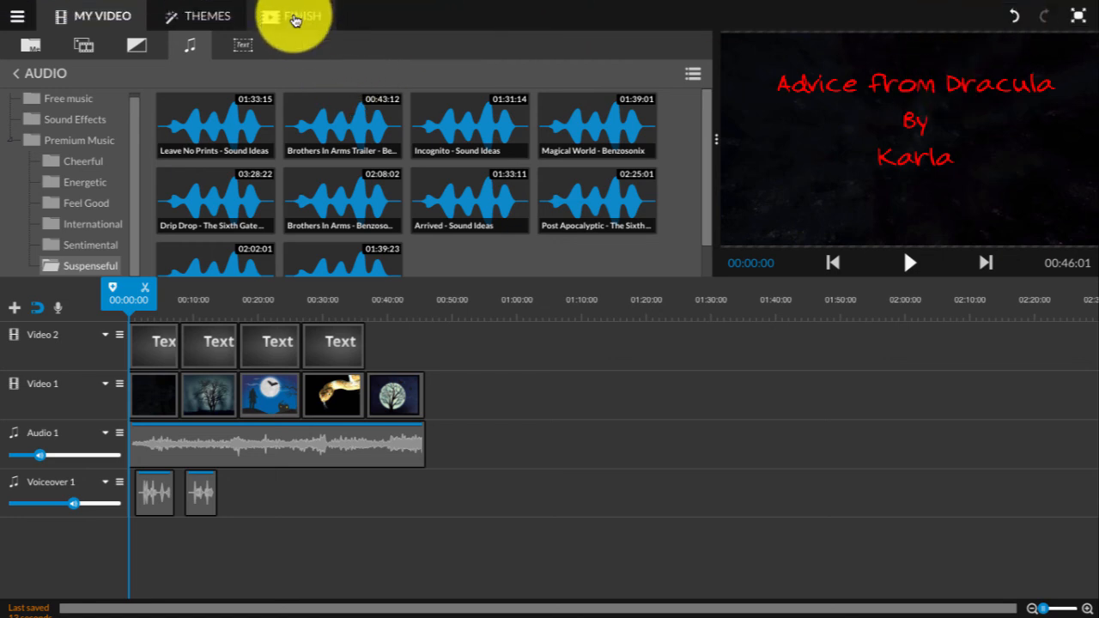
Start finishing the video and set its title to KH-Advice from Dracula
{"action": "left_click", "coordinate": [296, 19]}
{"action": "left_click_drag", "start_coordinate": [412, 311], "coordinate": [307, 312]}
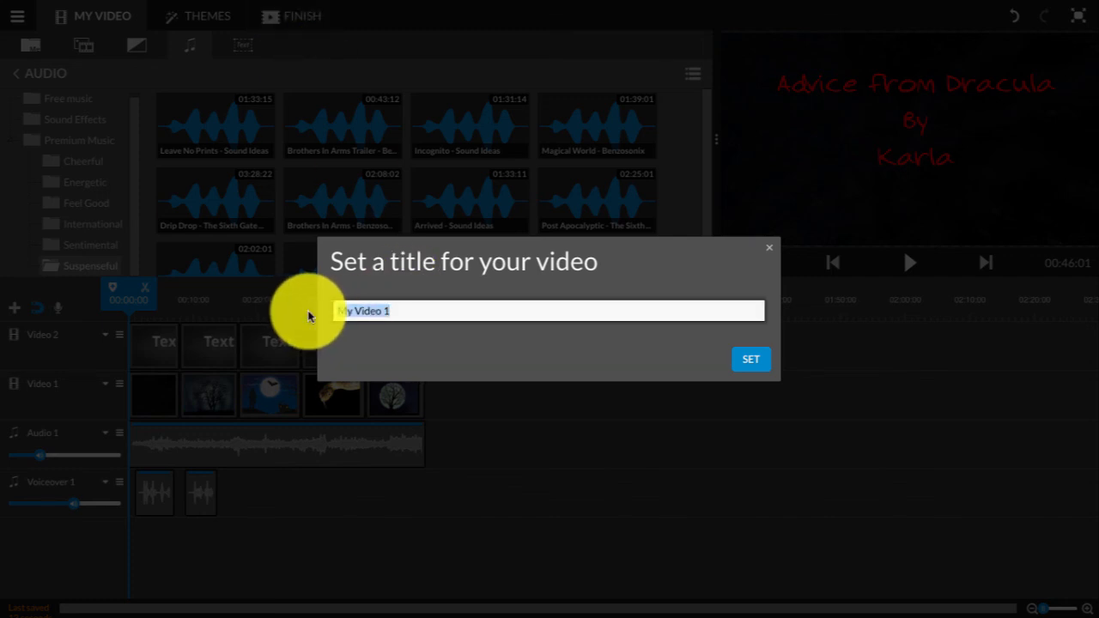
{"action": "type", "text": "KH"}
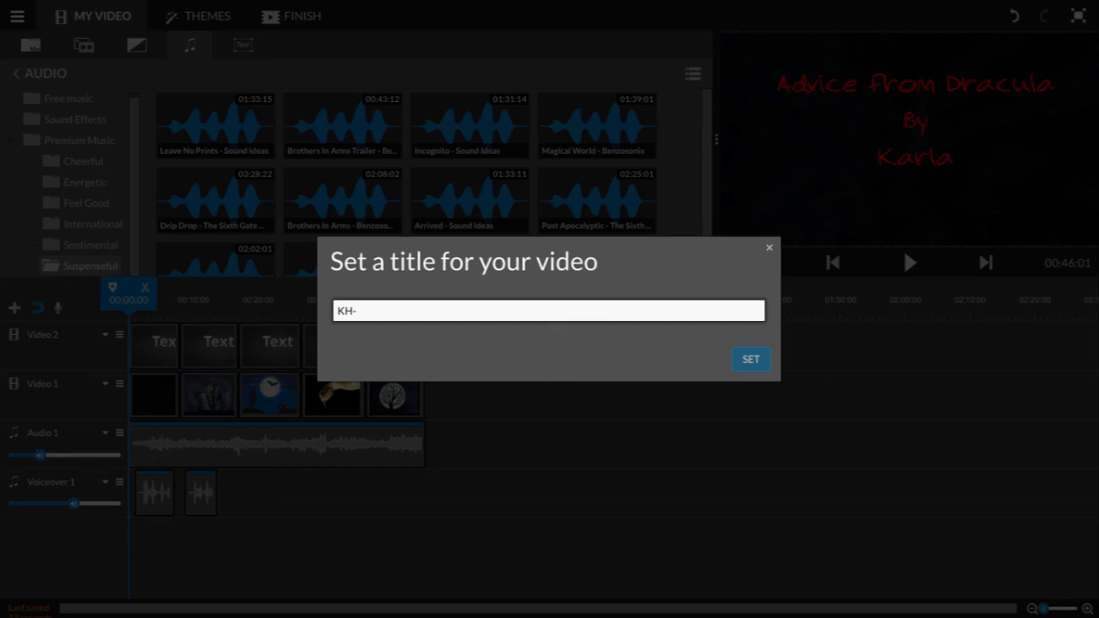
{"action": "type", "text": "-Advice from Dracula"}
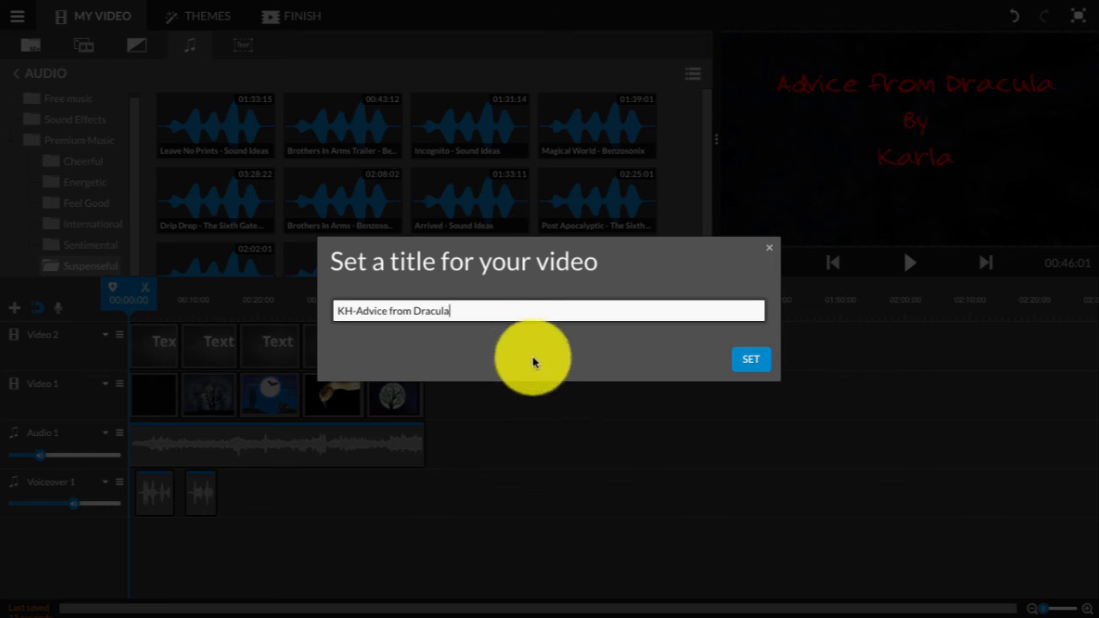
{"action": "left_click", "coordinate": [761, 364]}
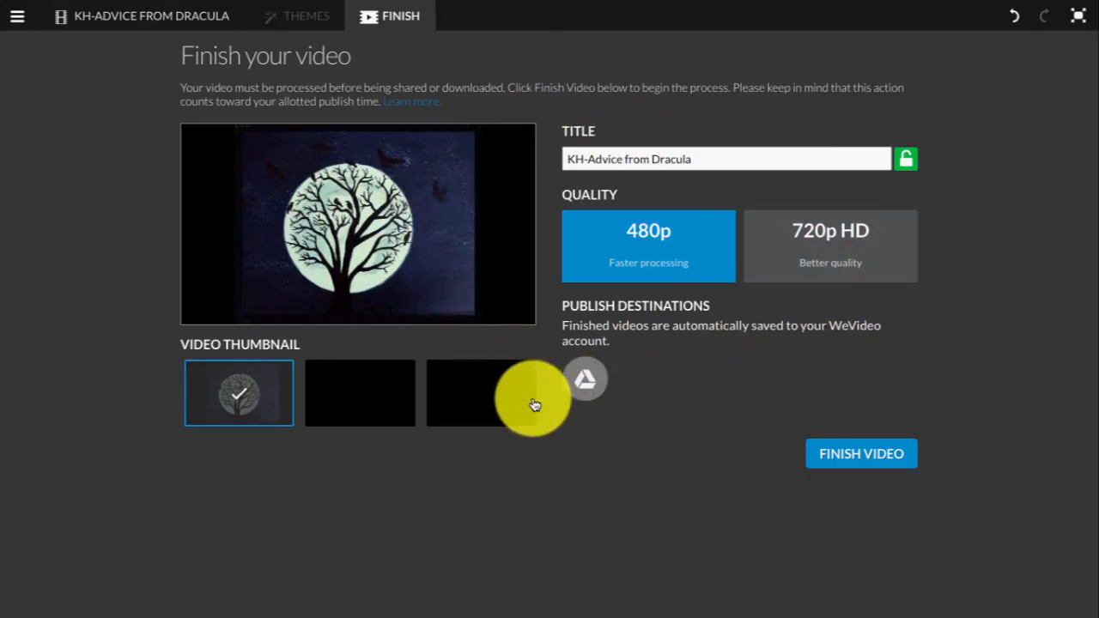
Add Google Drive as a publish destination, allowing WeVideo the requested offline access, and finish the video at 480p
{"action": "left_click", "coordinate": [590, 368]}
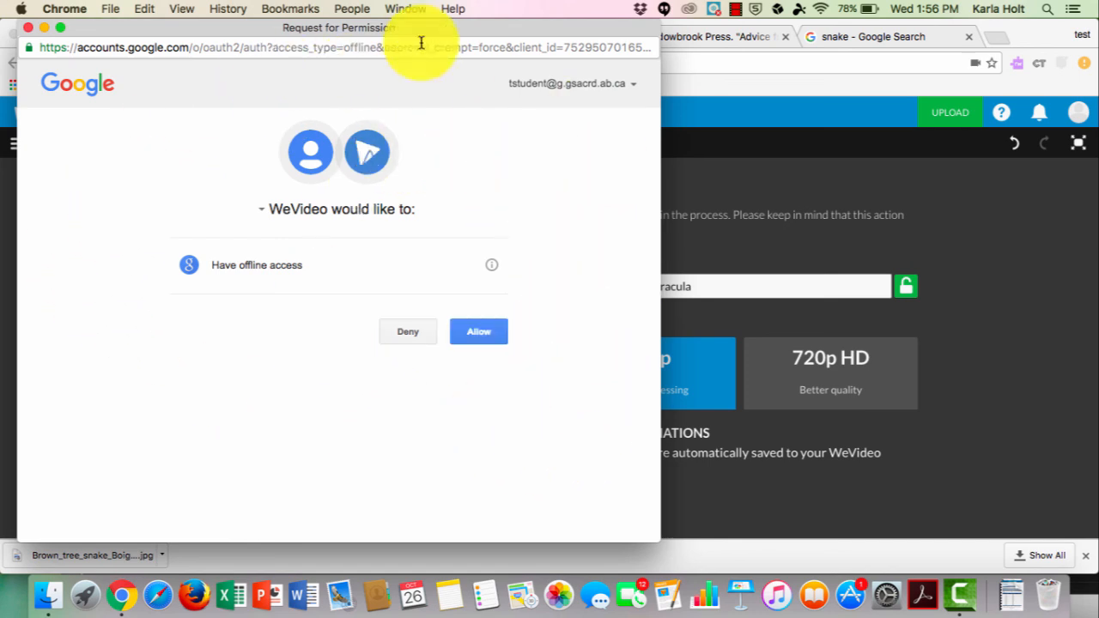
{"action": "left_click", "coordinate": [470, 337]}
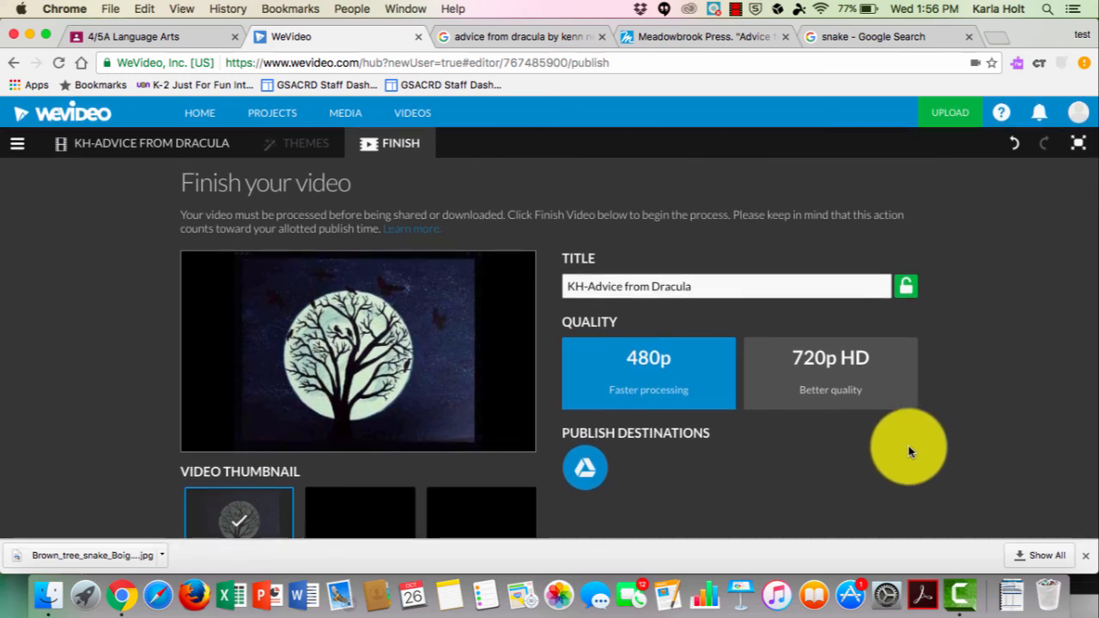
{"action": "left_click", "coordinate": [1080, 151]}
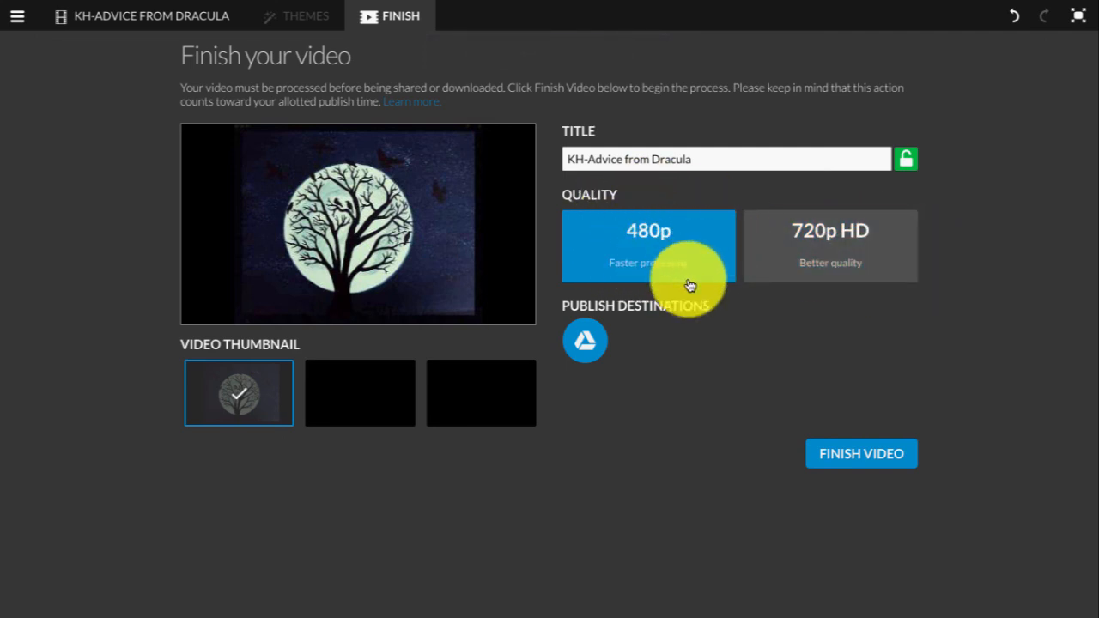
{"action": "left_click", "coordinate": [868, 459]}
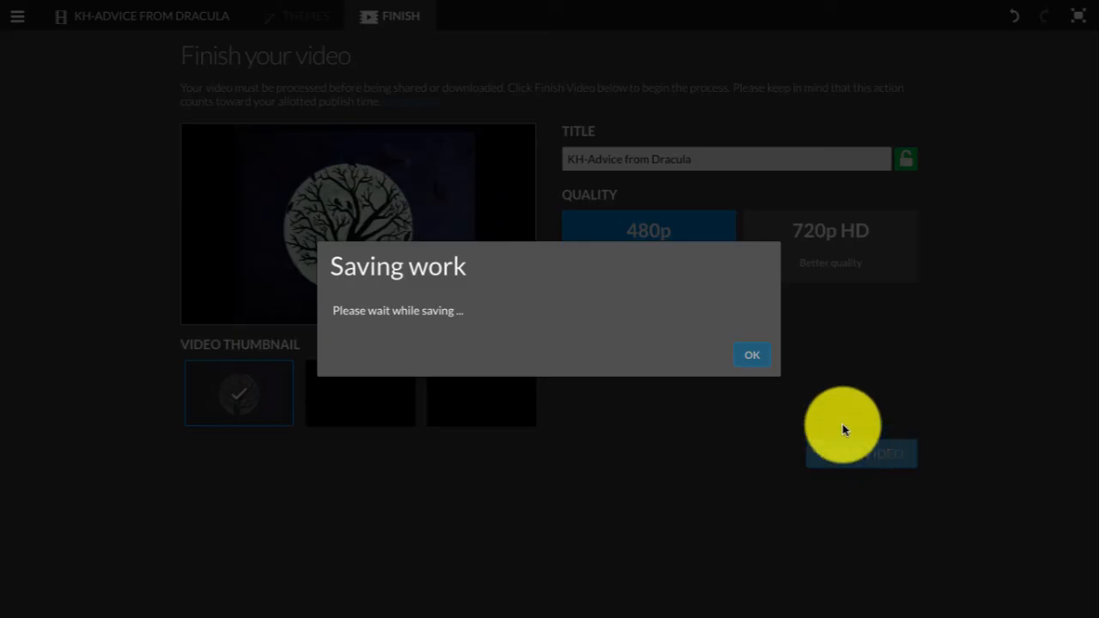